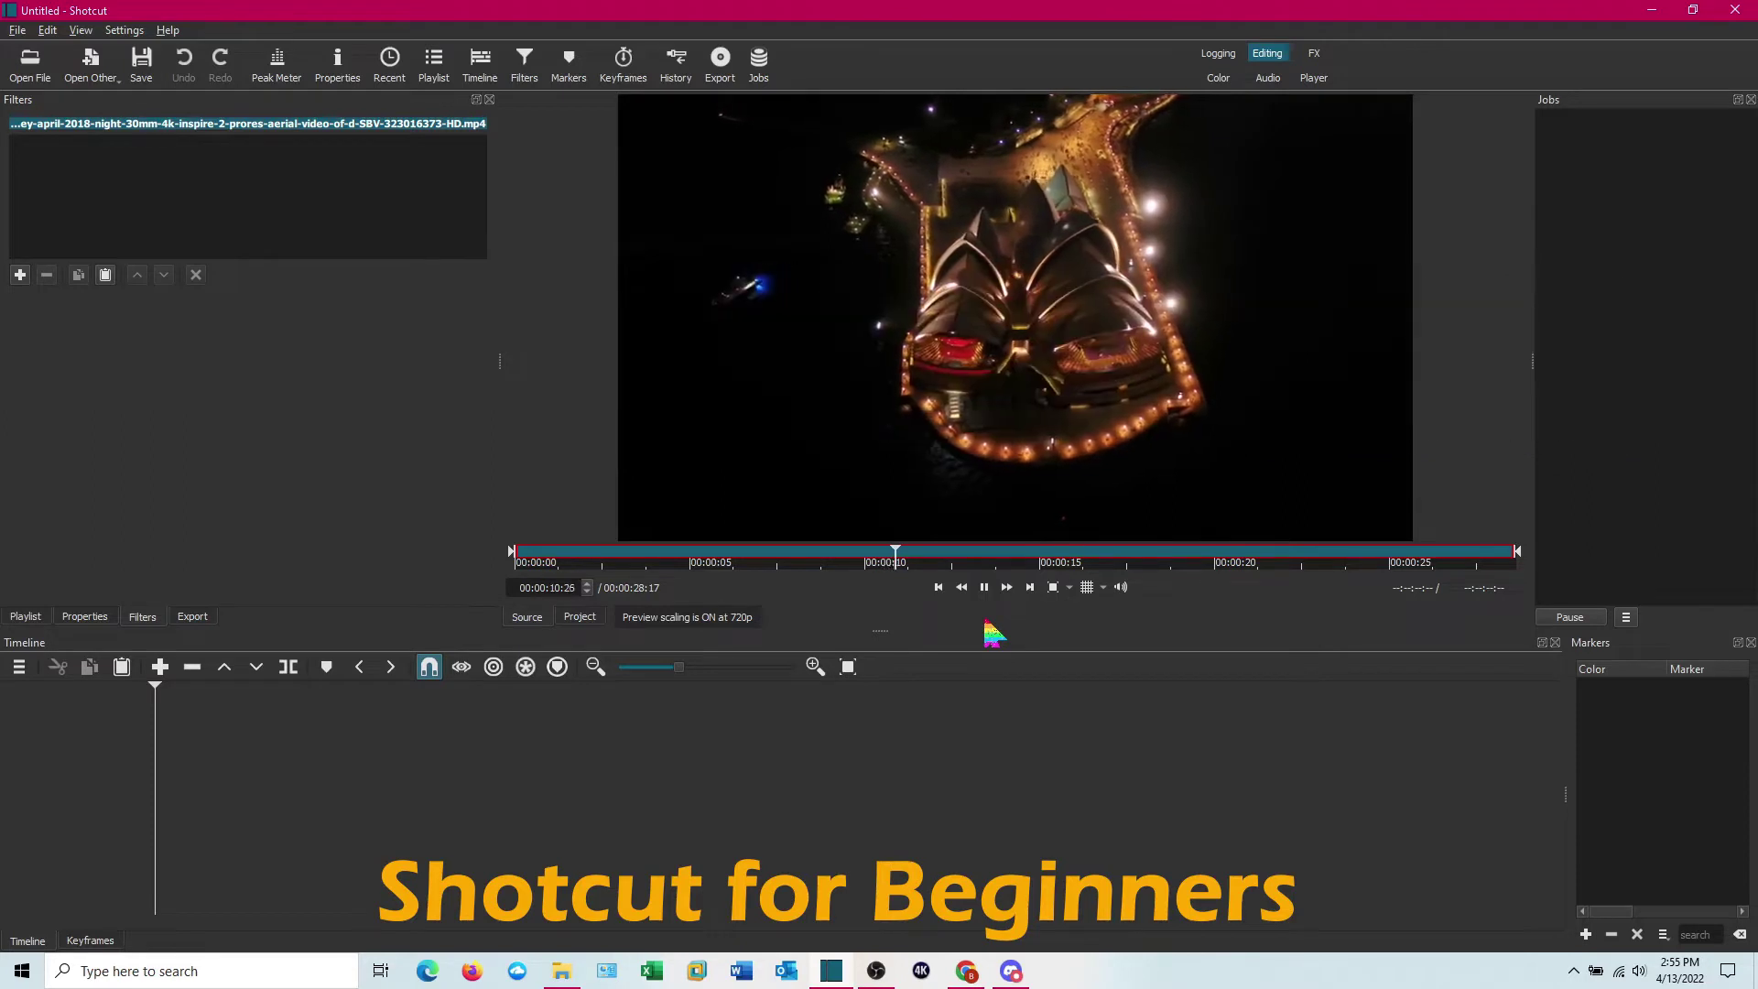
Pause the aerial Sydney night clip and drop it onto the empty timeline as track V1.
left_click(985, 589)
left_click_drag(944, 442, 218, 769)
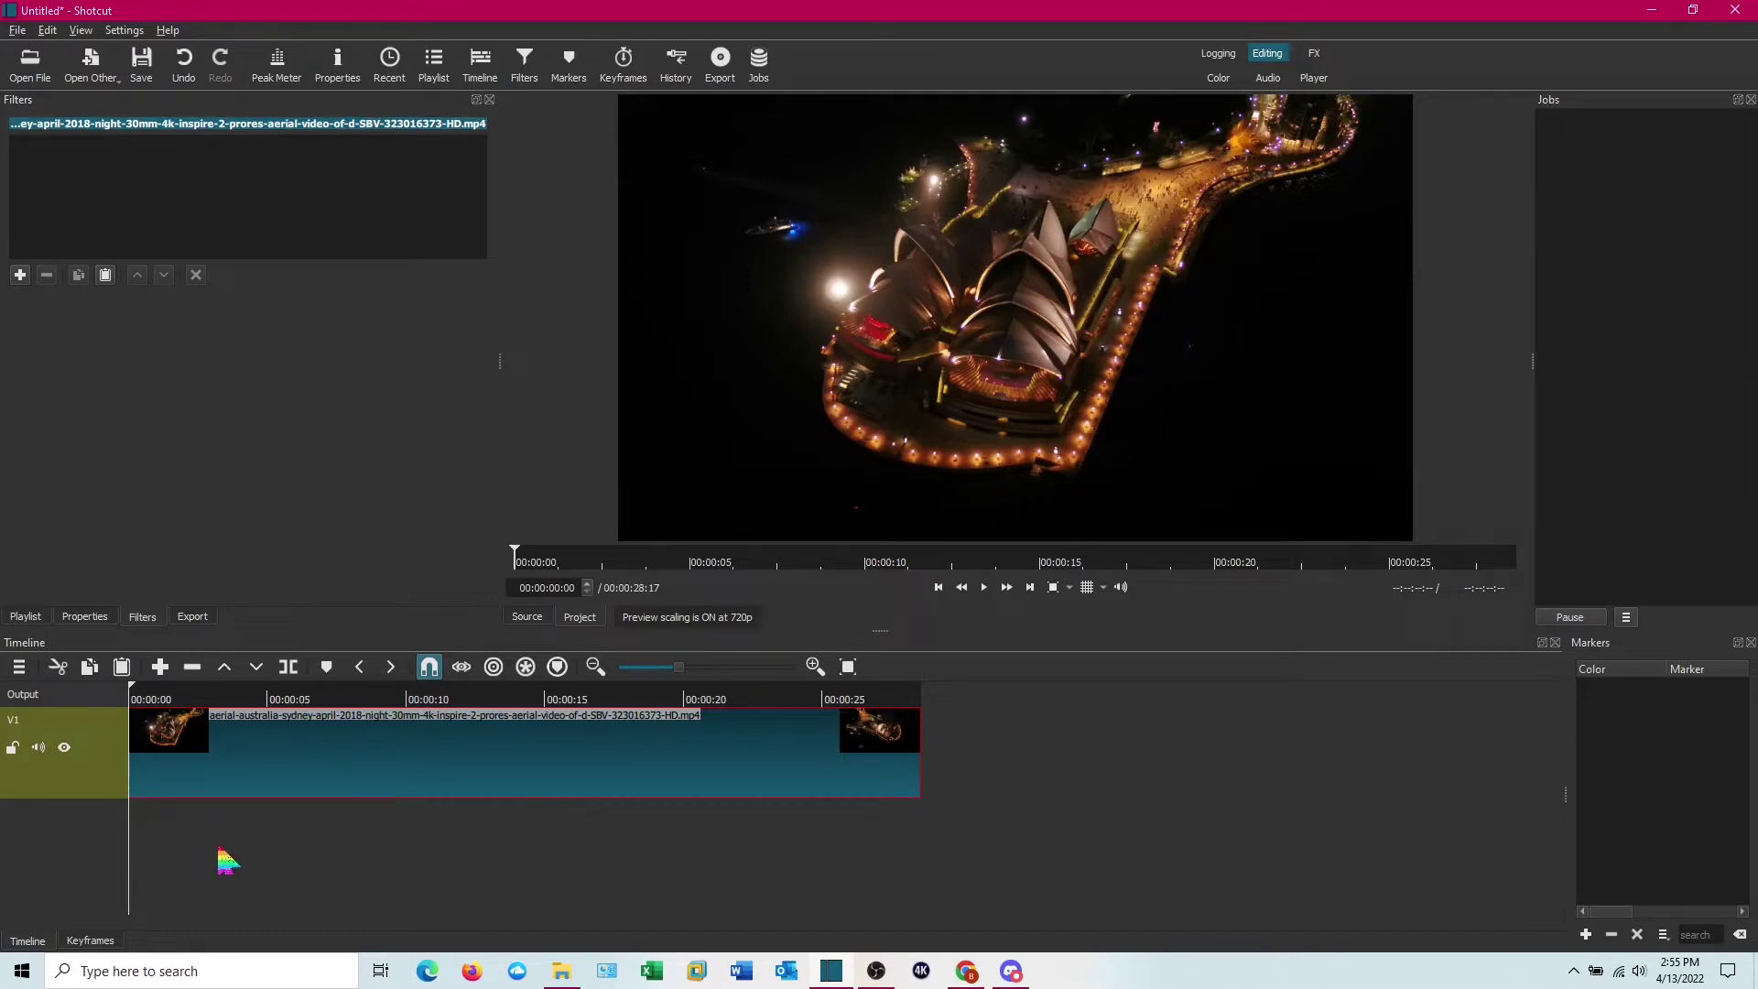
Add a new video track V2 above V1.
right_click(114, 789)
mouse_move(158, 798)
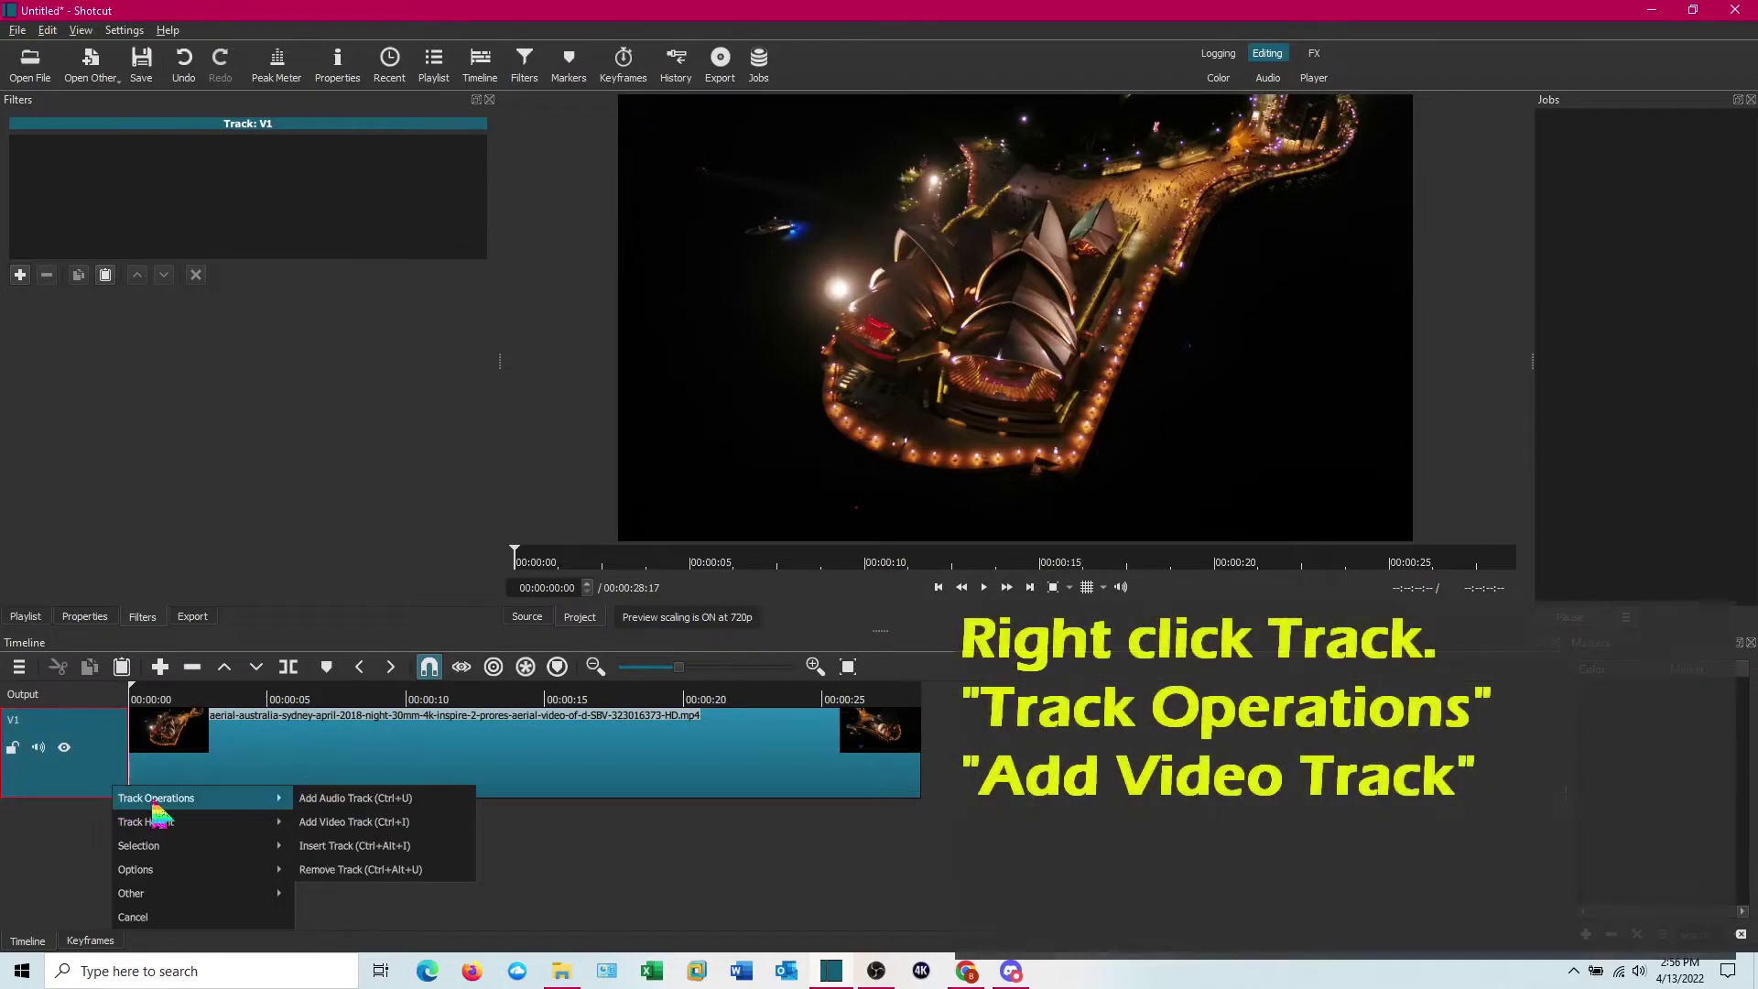
left_click(321, 822)
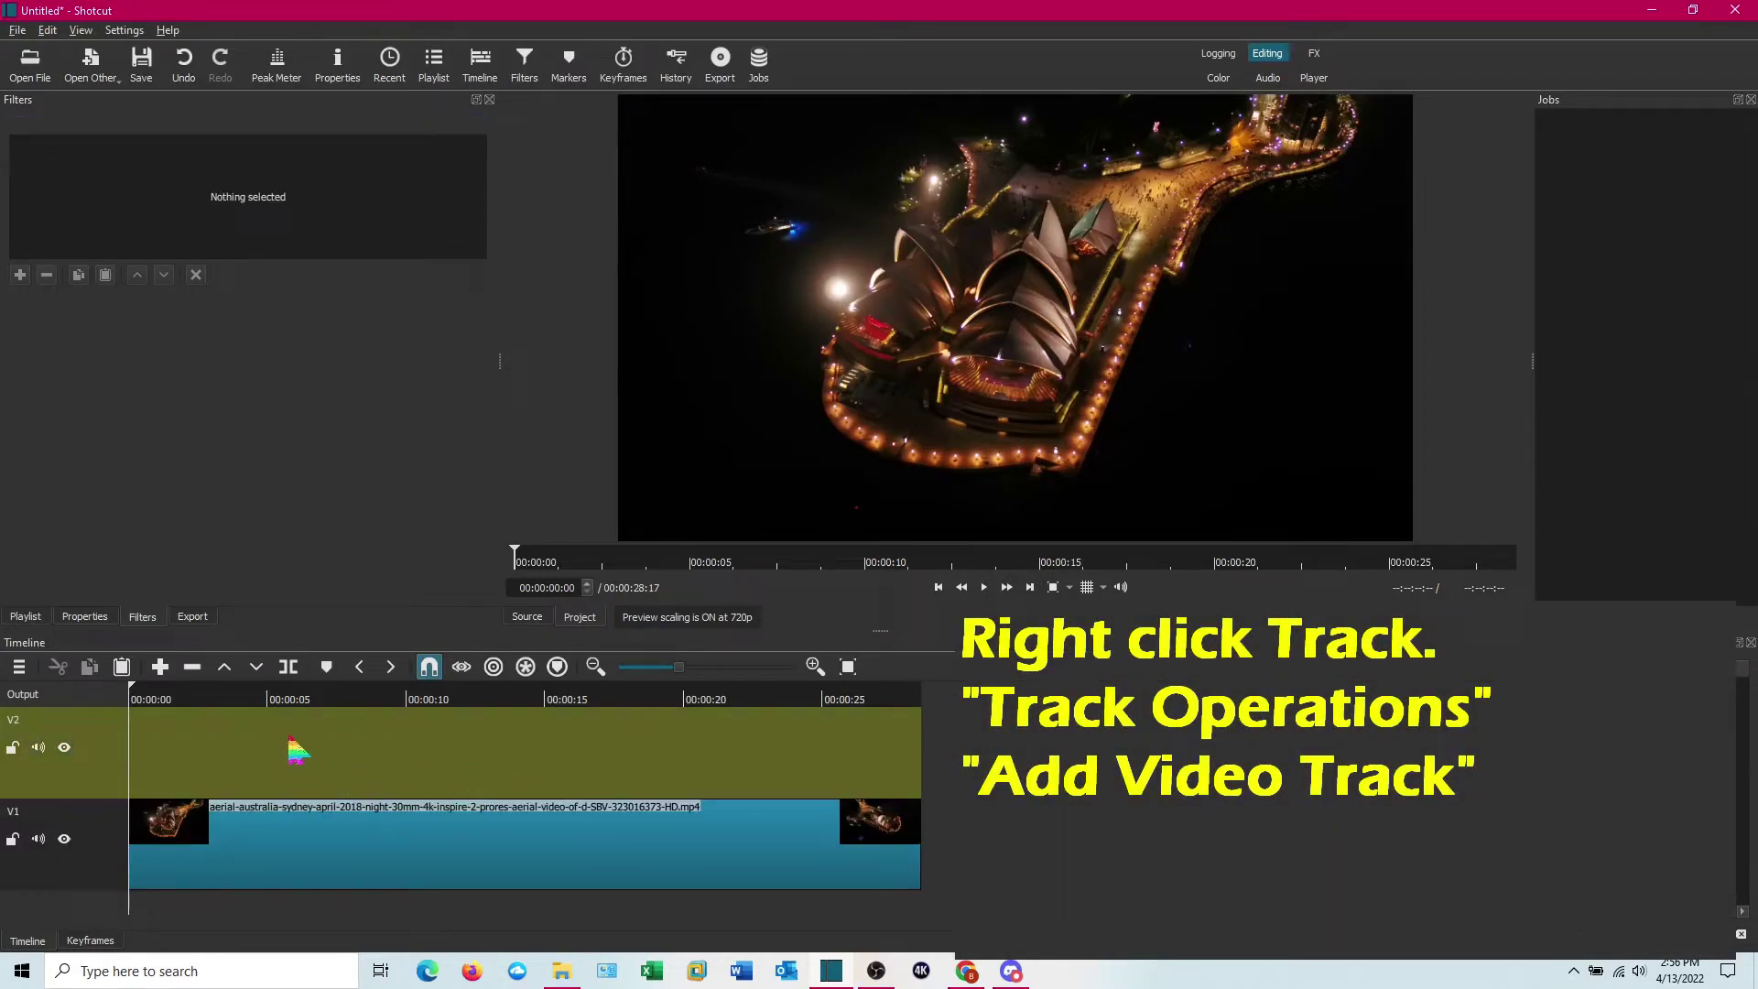
Create a transparent-background Text clip and place it on track V2.
left_click(115, 68)
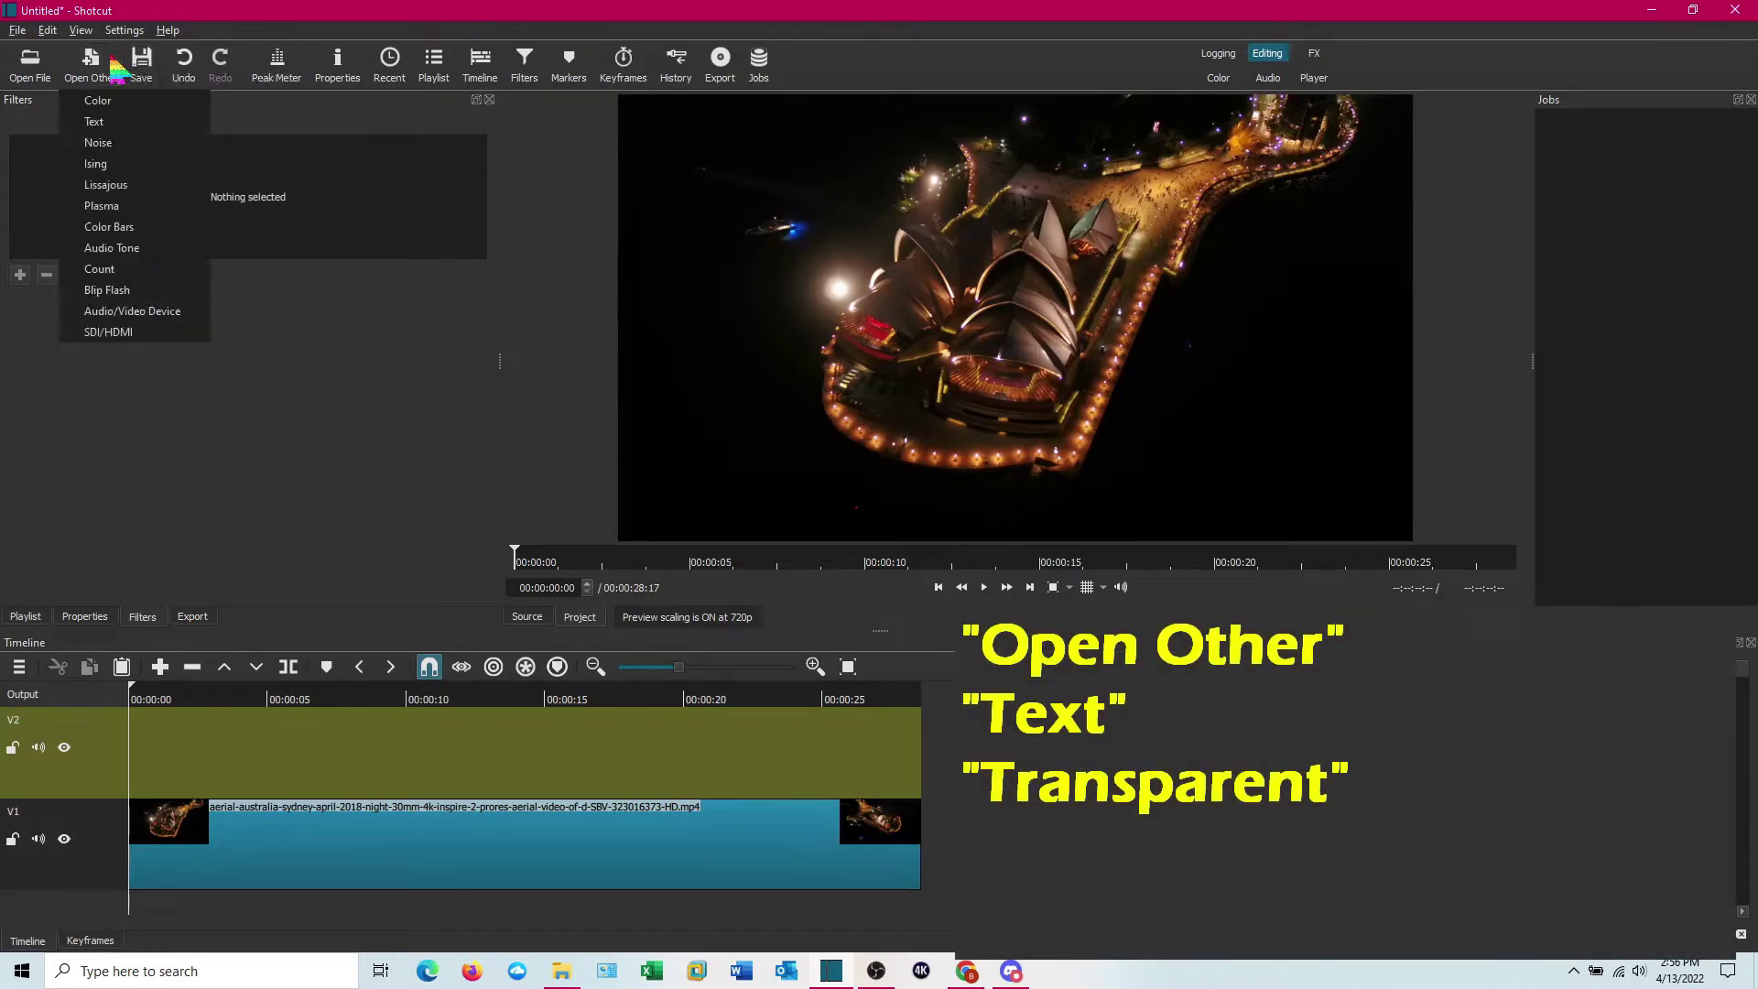
left_click(147, 122)
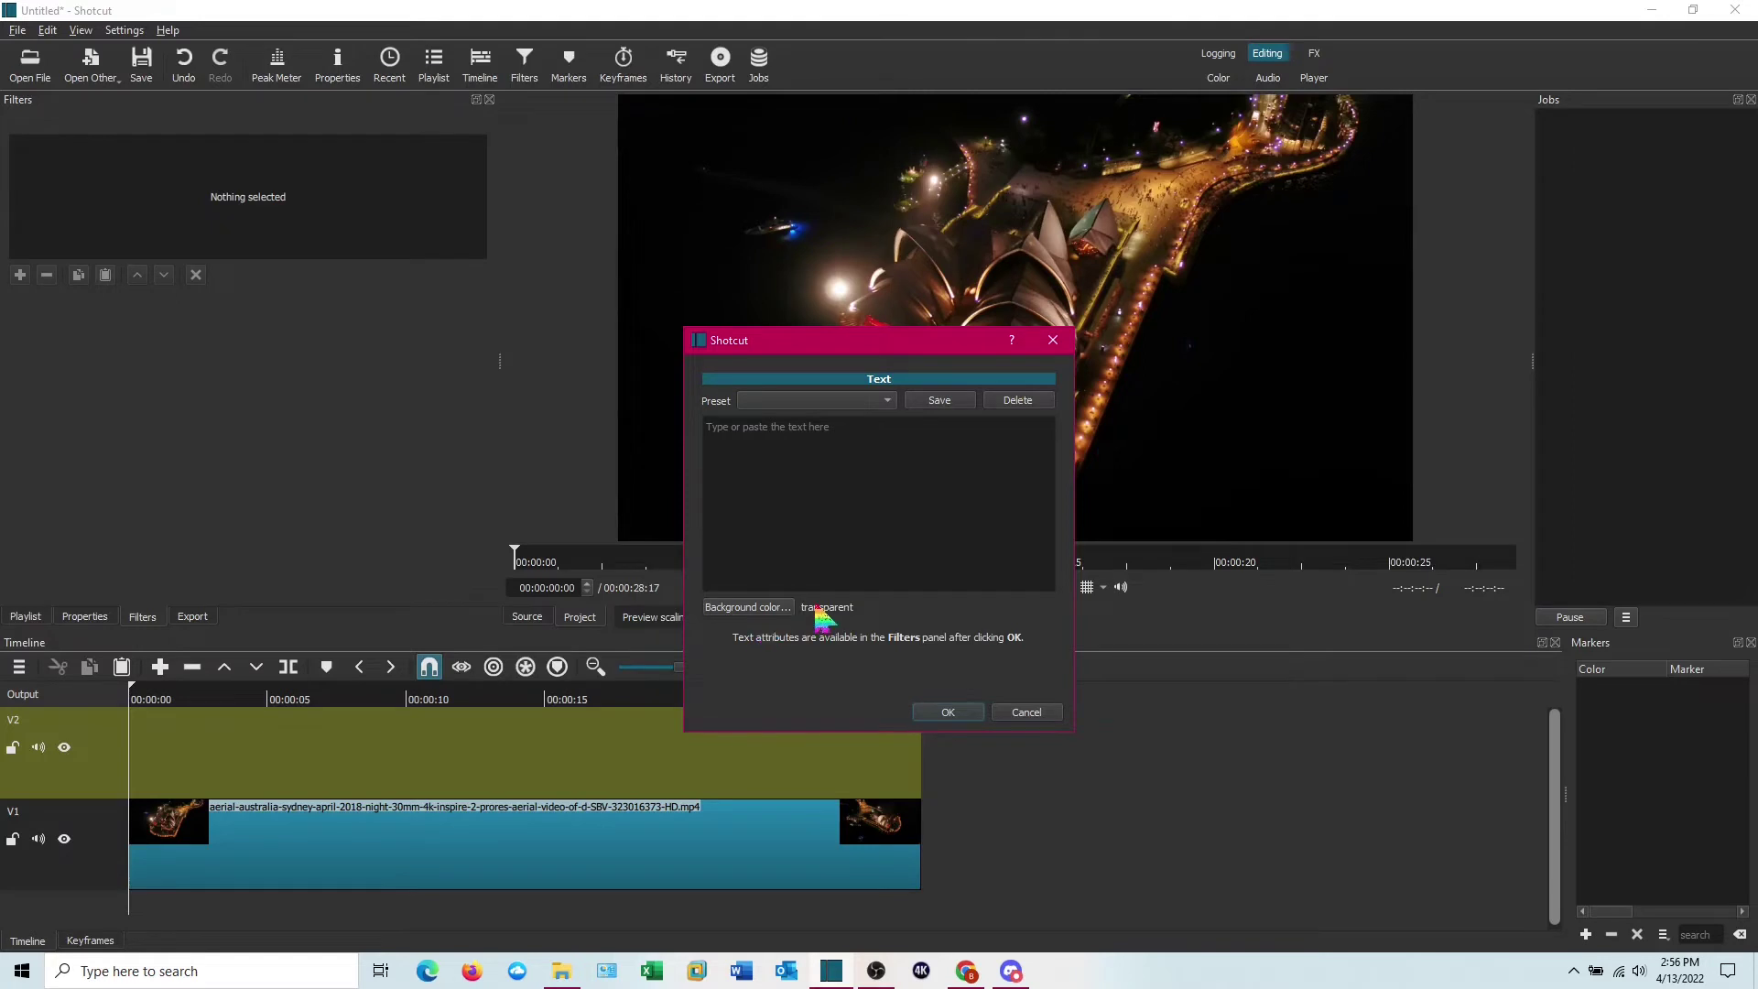
left_click(945, 714)
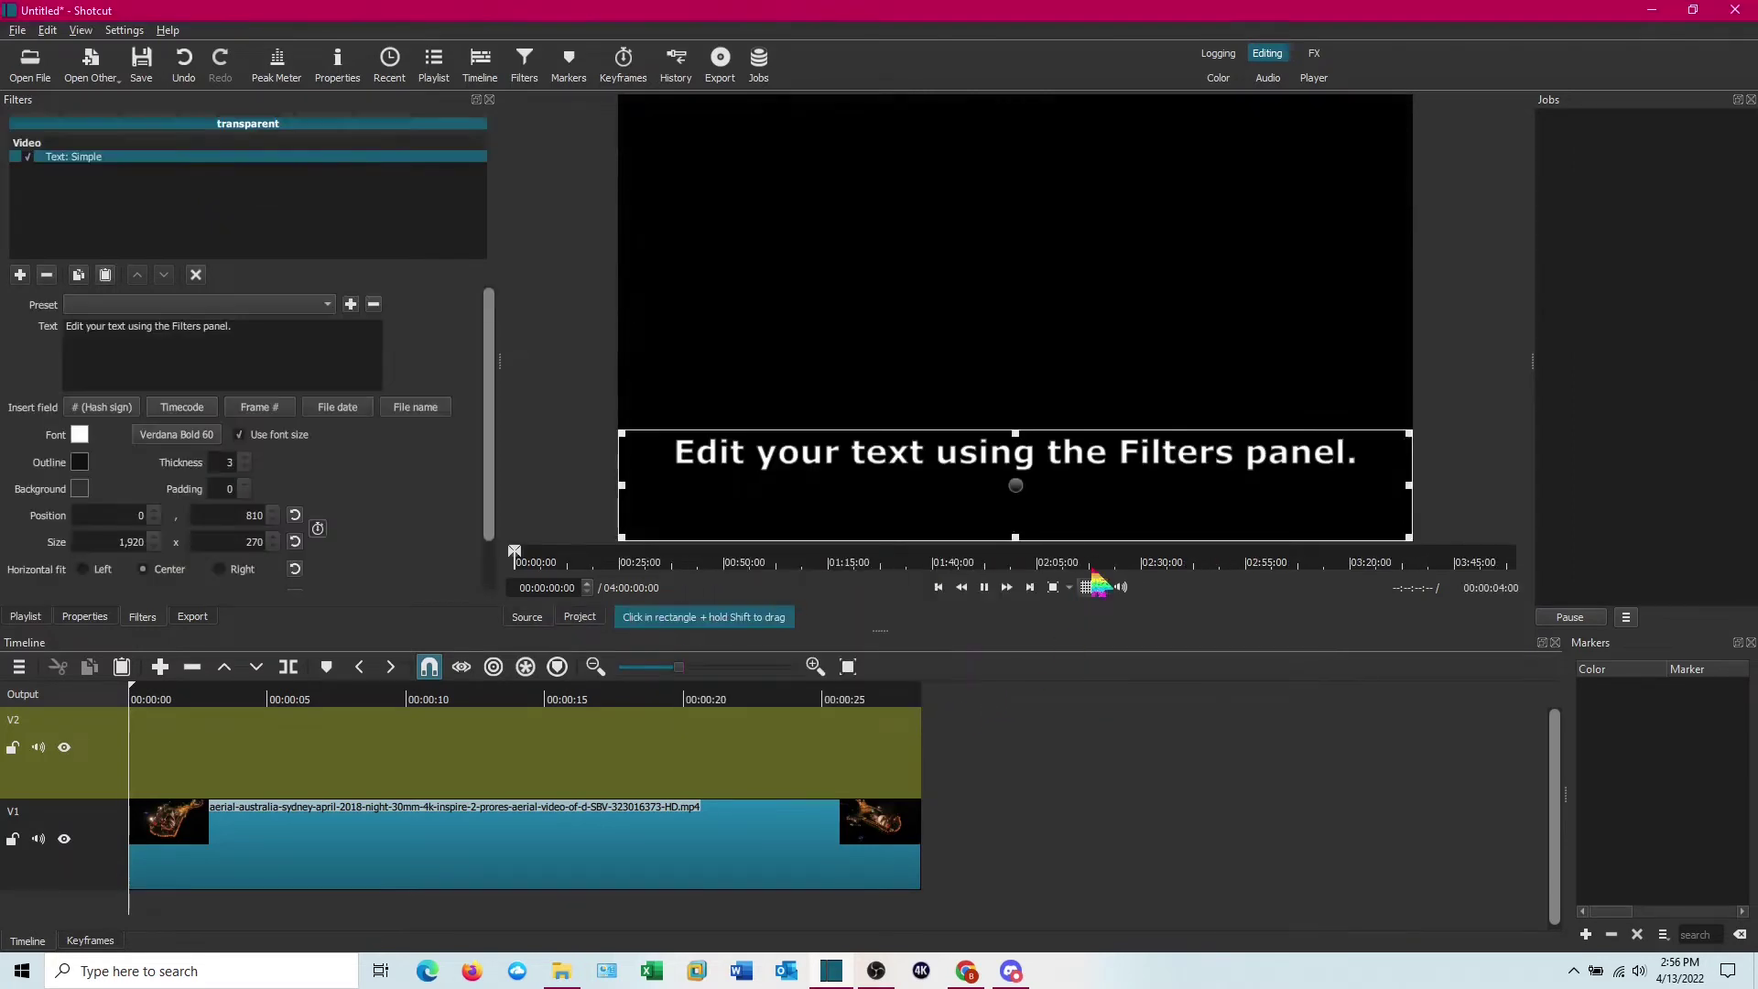
left_click_drag(974, 189, 563, 783)
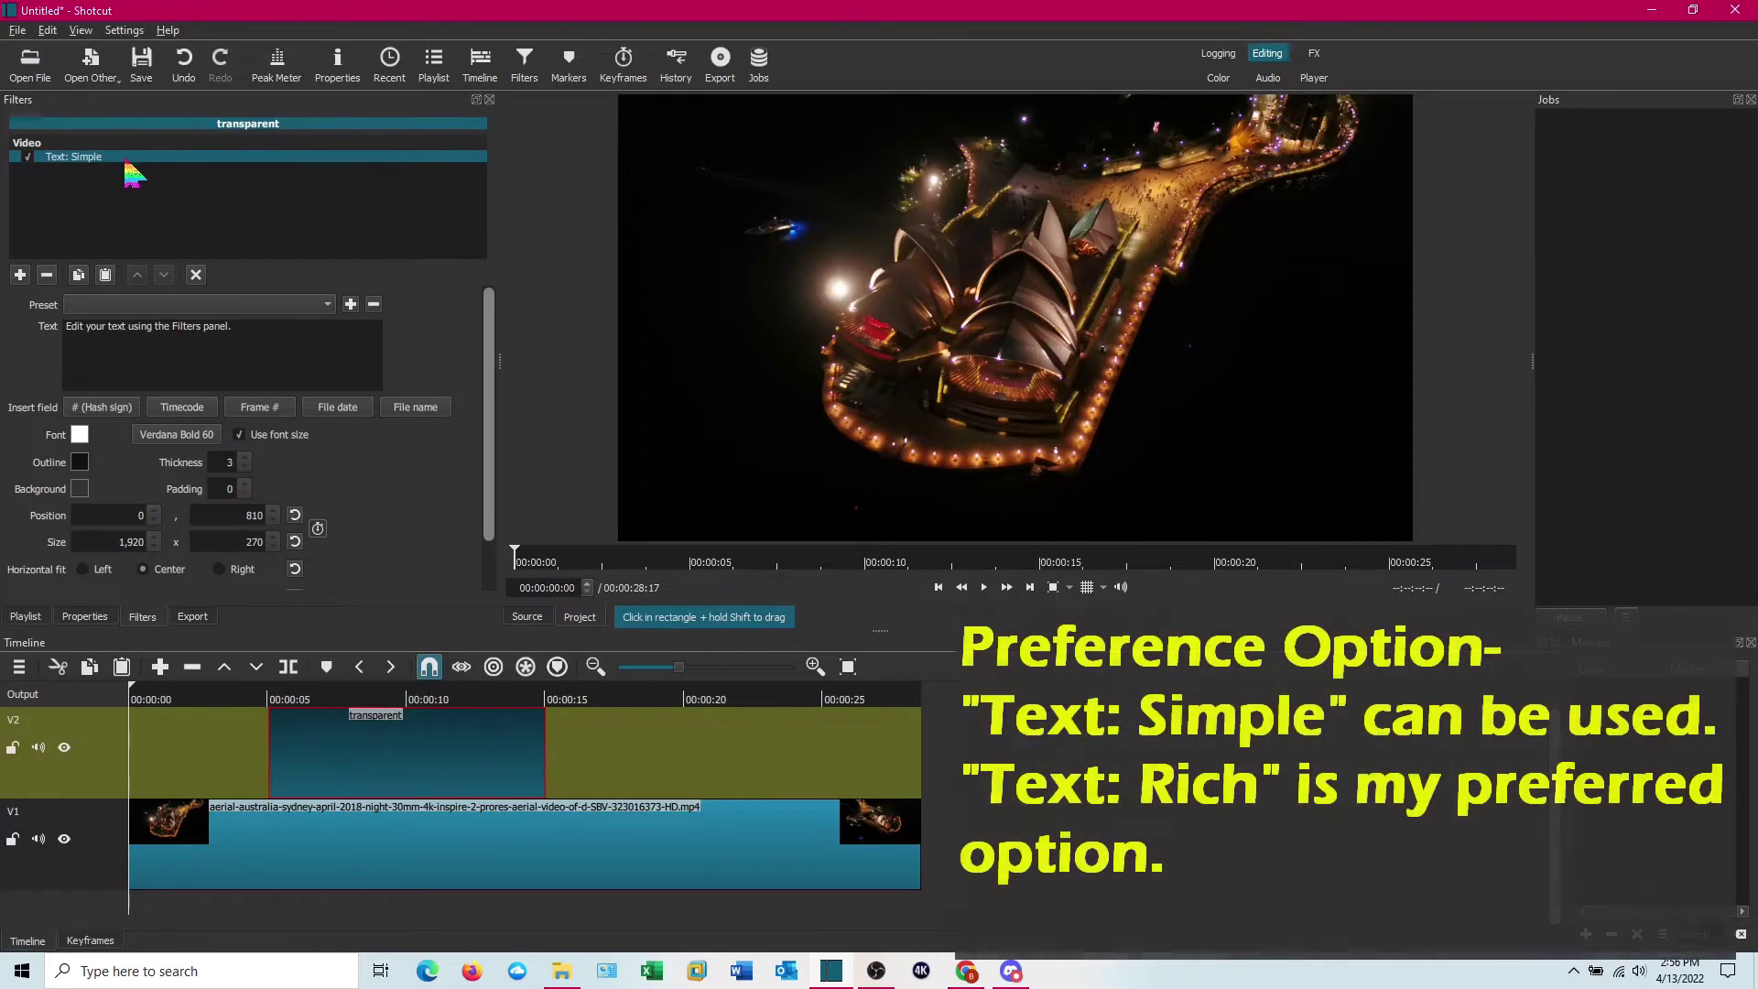
Replace the Text: Simple filter with Text: Rich from Favorites.
left_click(46, 275)
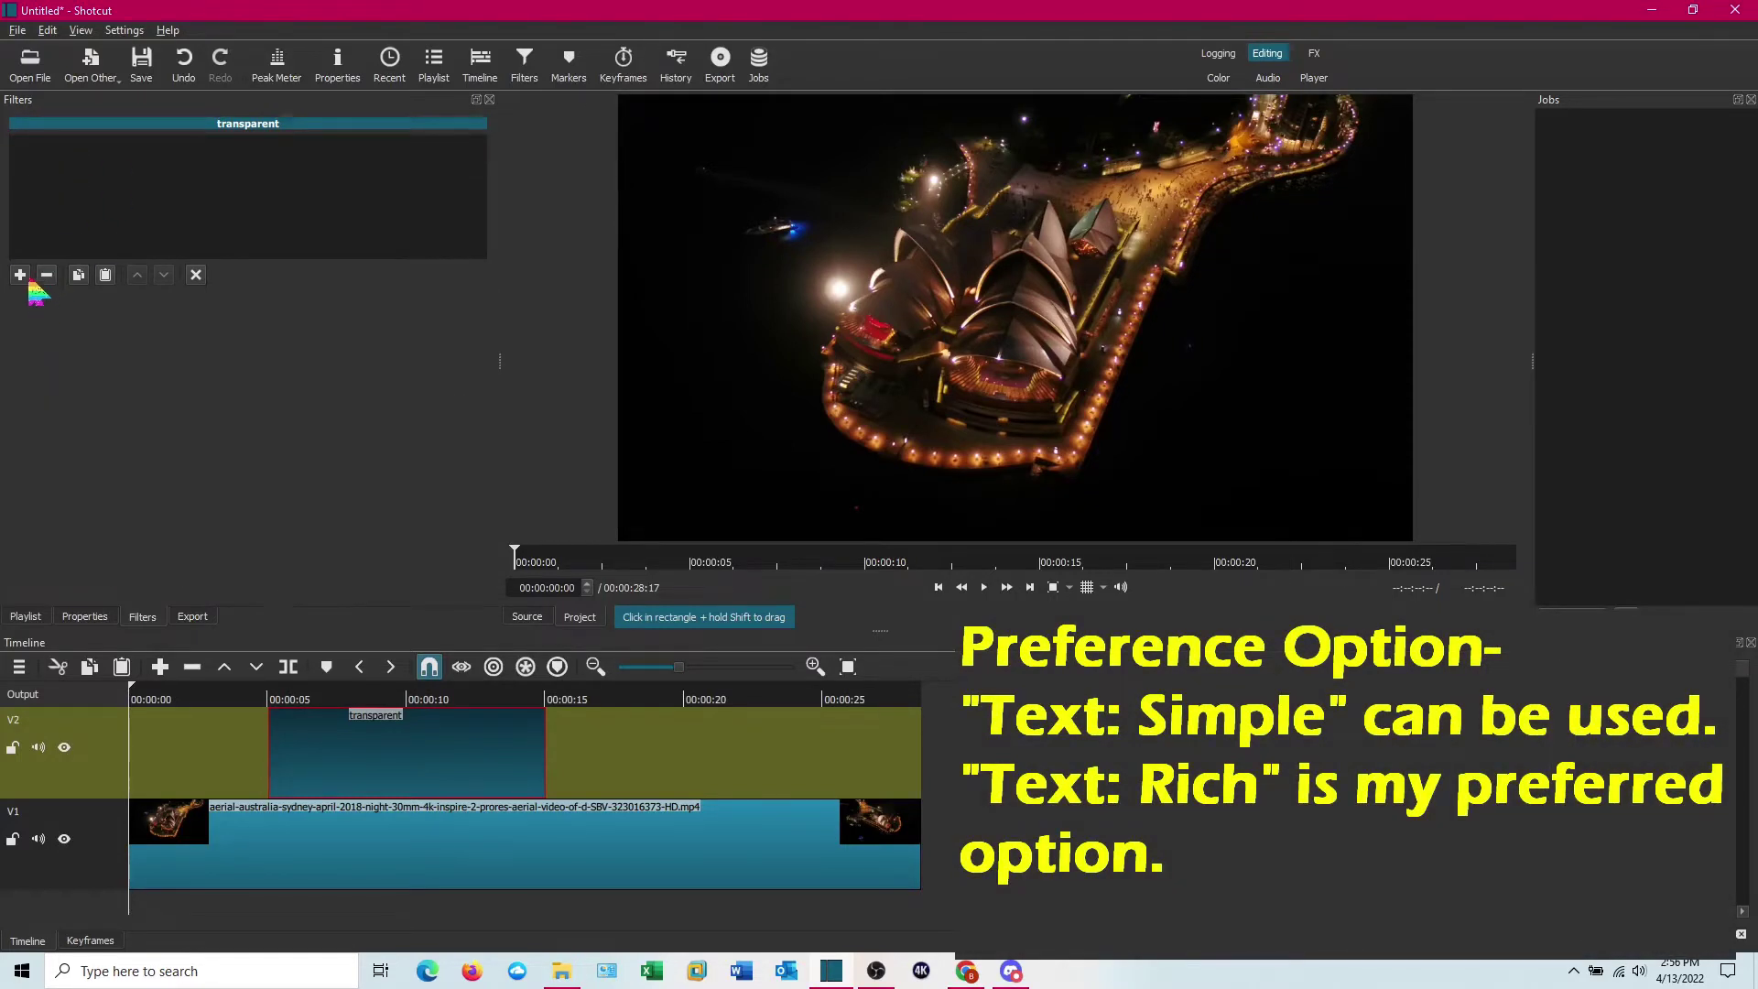
left_click(20, 276)
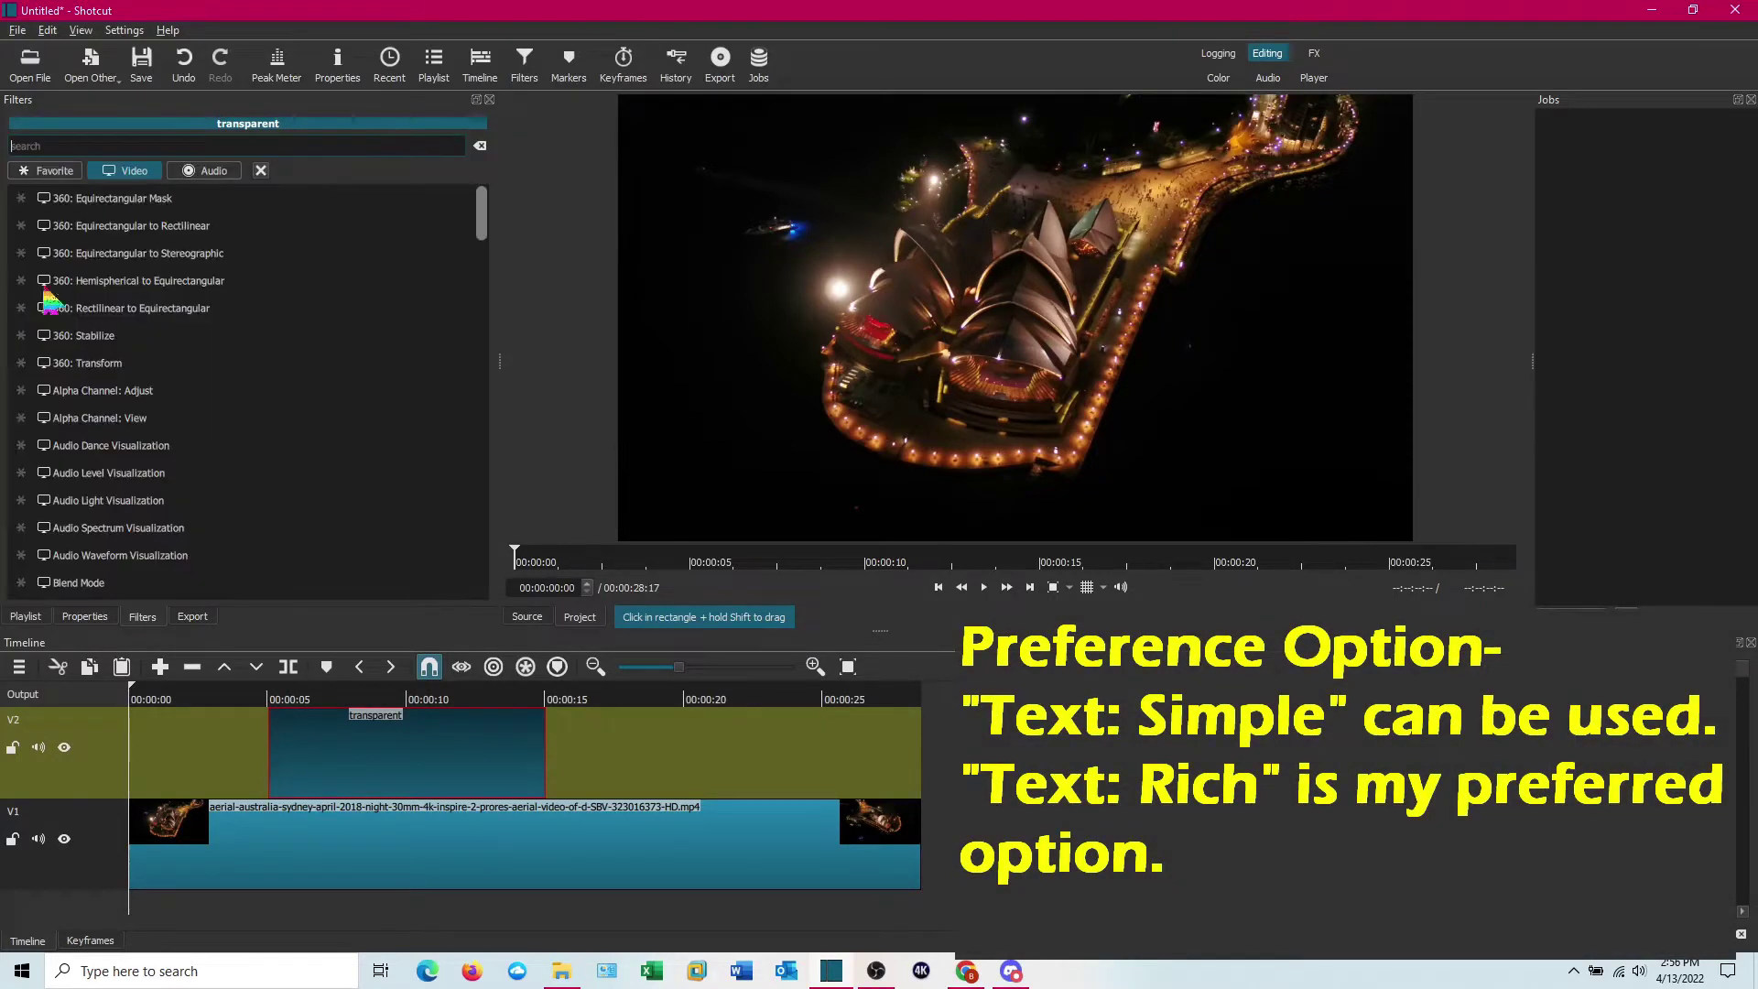
left_click(49, 174)
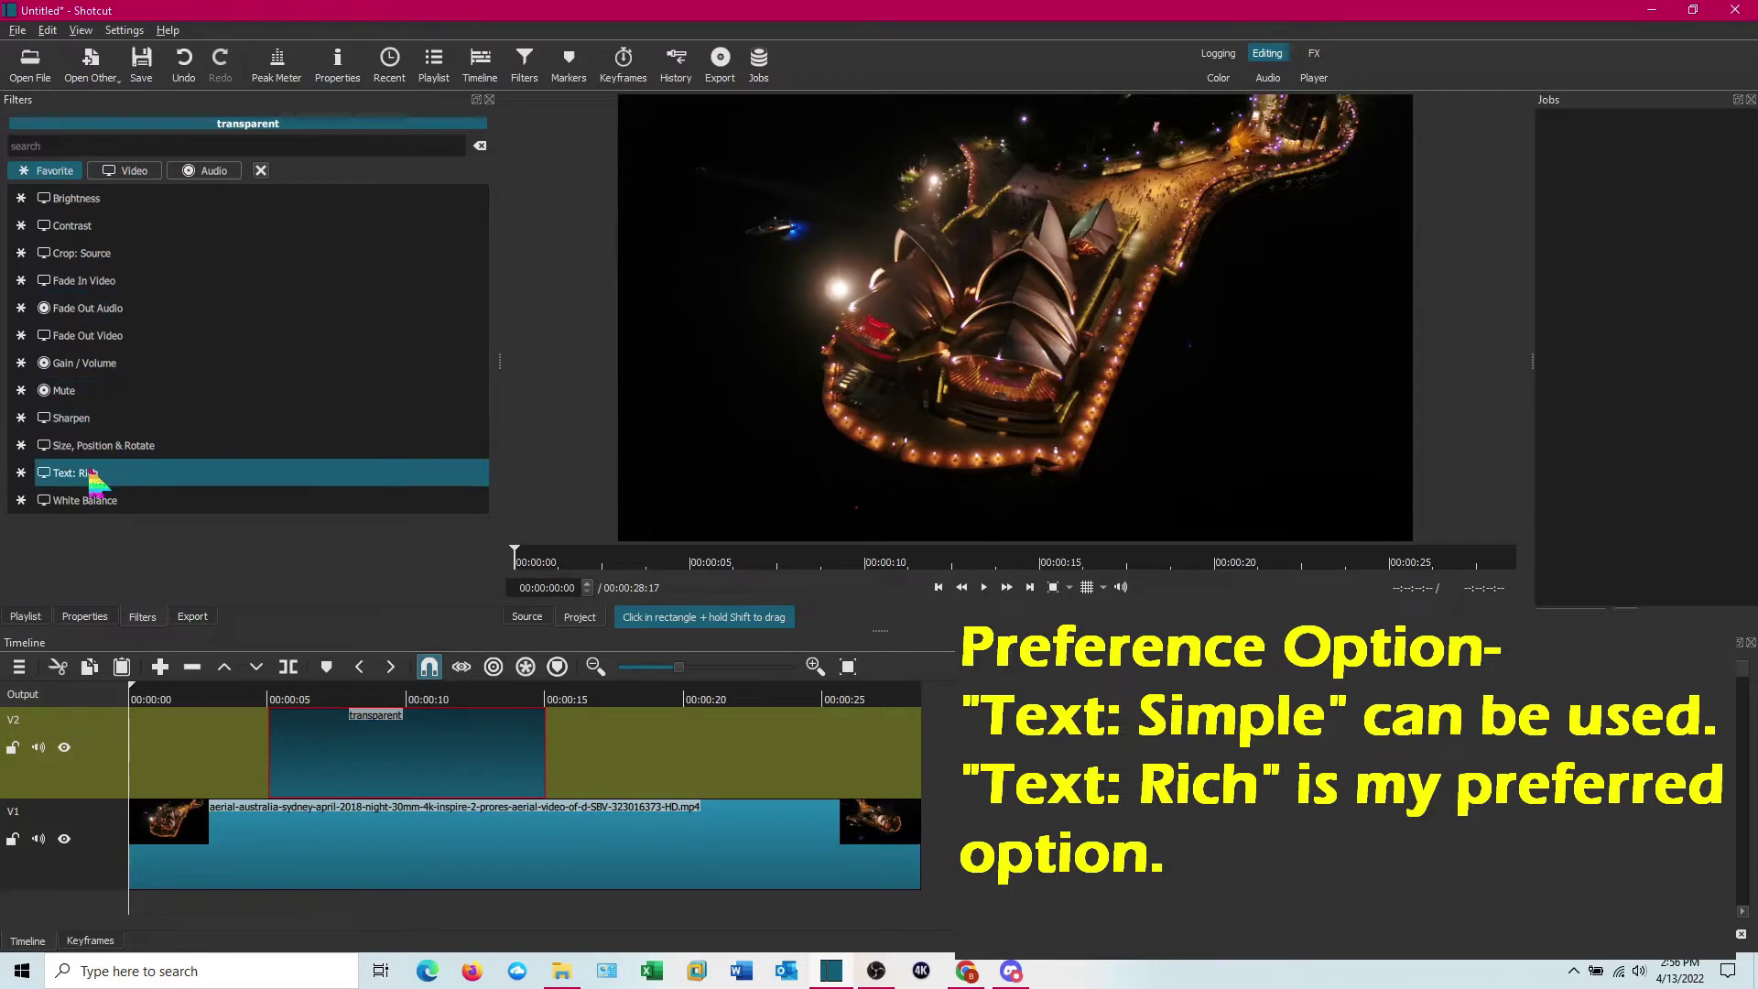
left_click(93, 474)
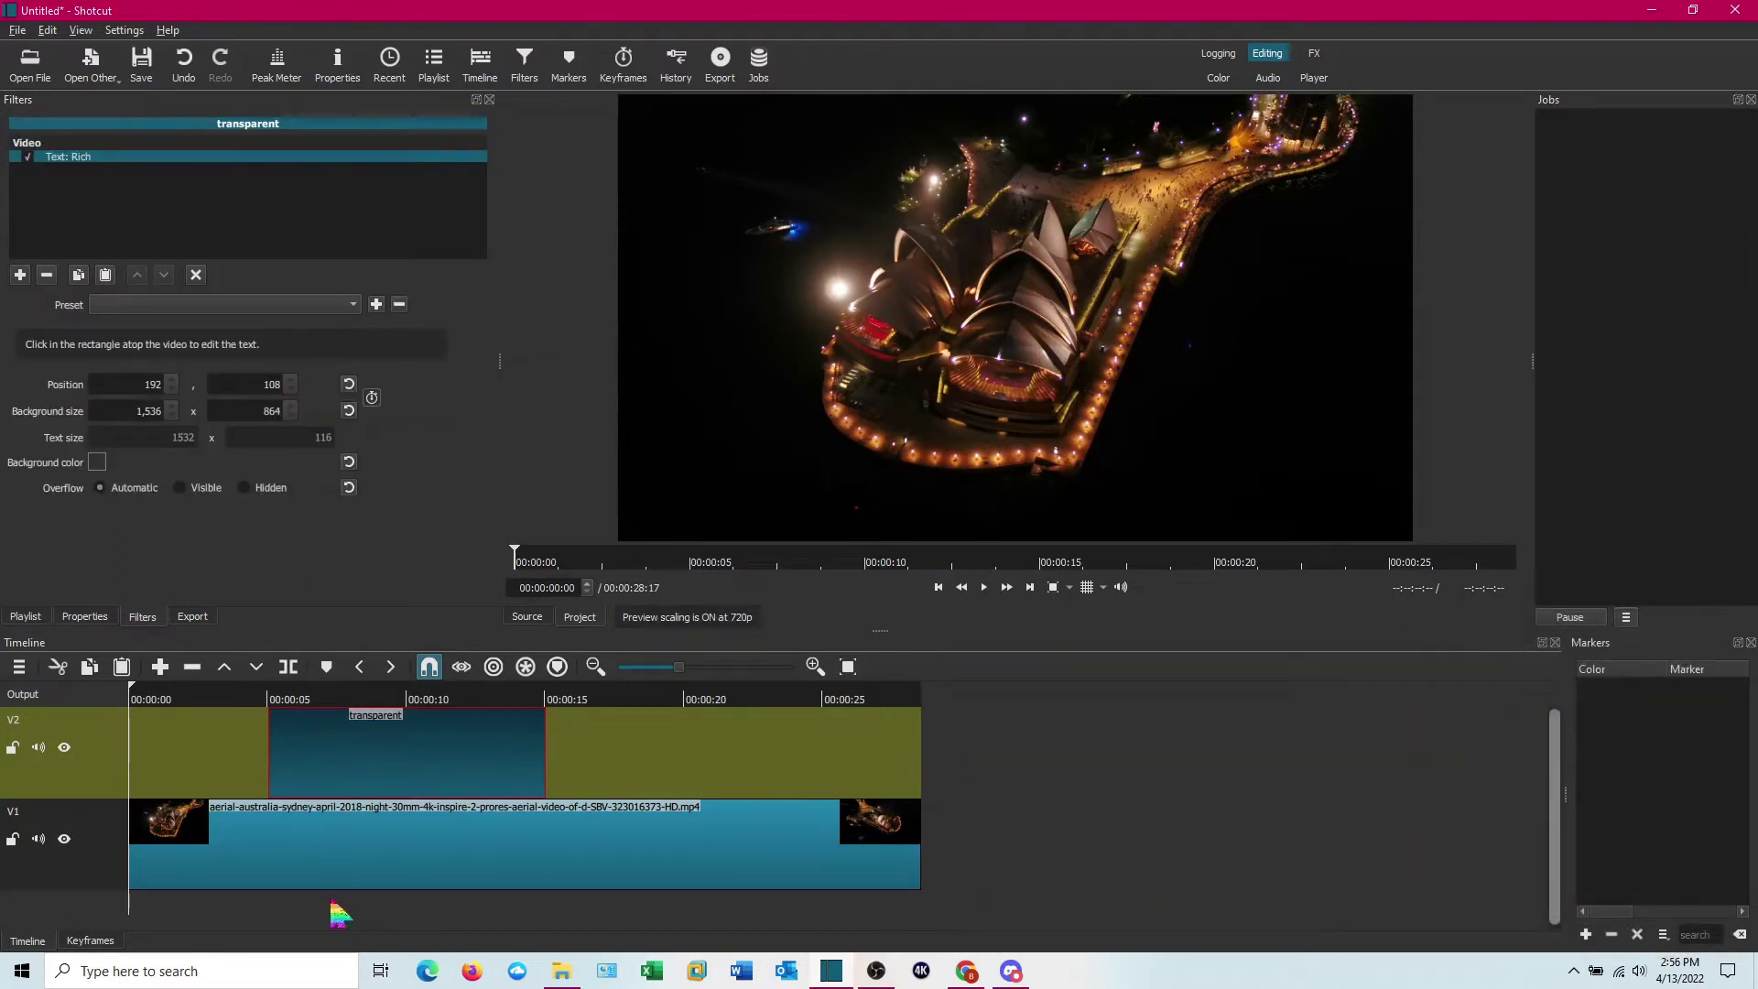
Enter the centred two-line caption 'Opera House' and 'Sydney, Australia'.
left_click(301, 911)
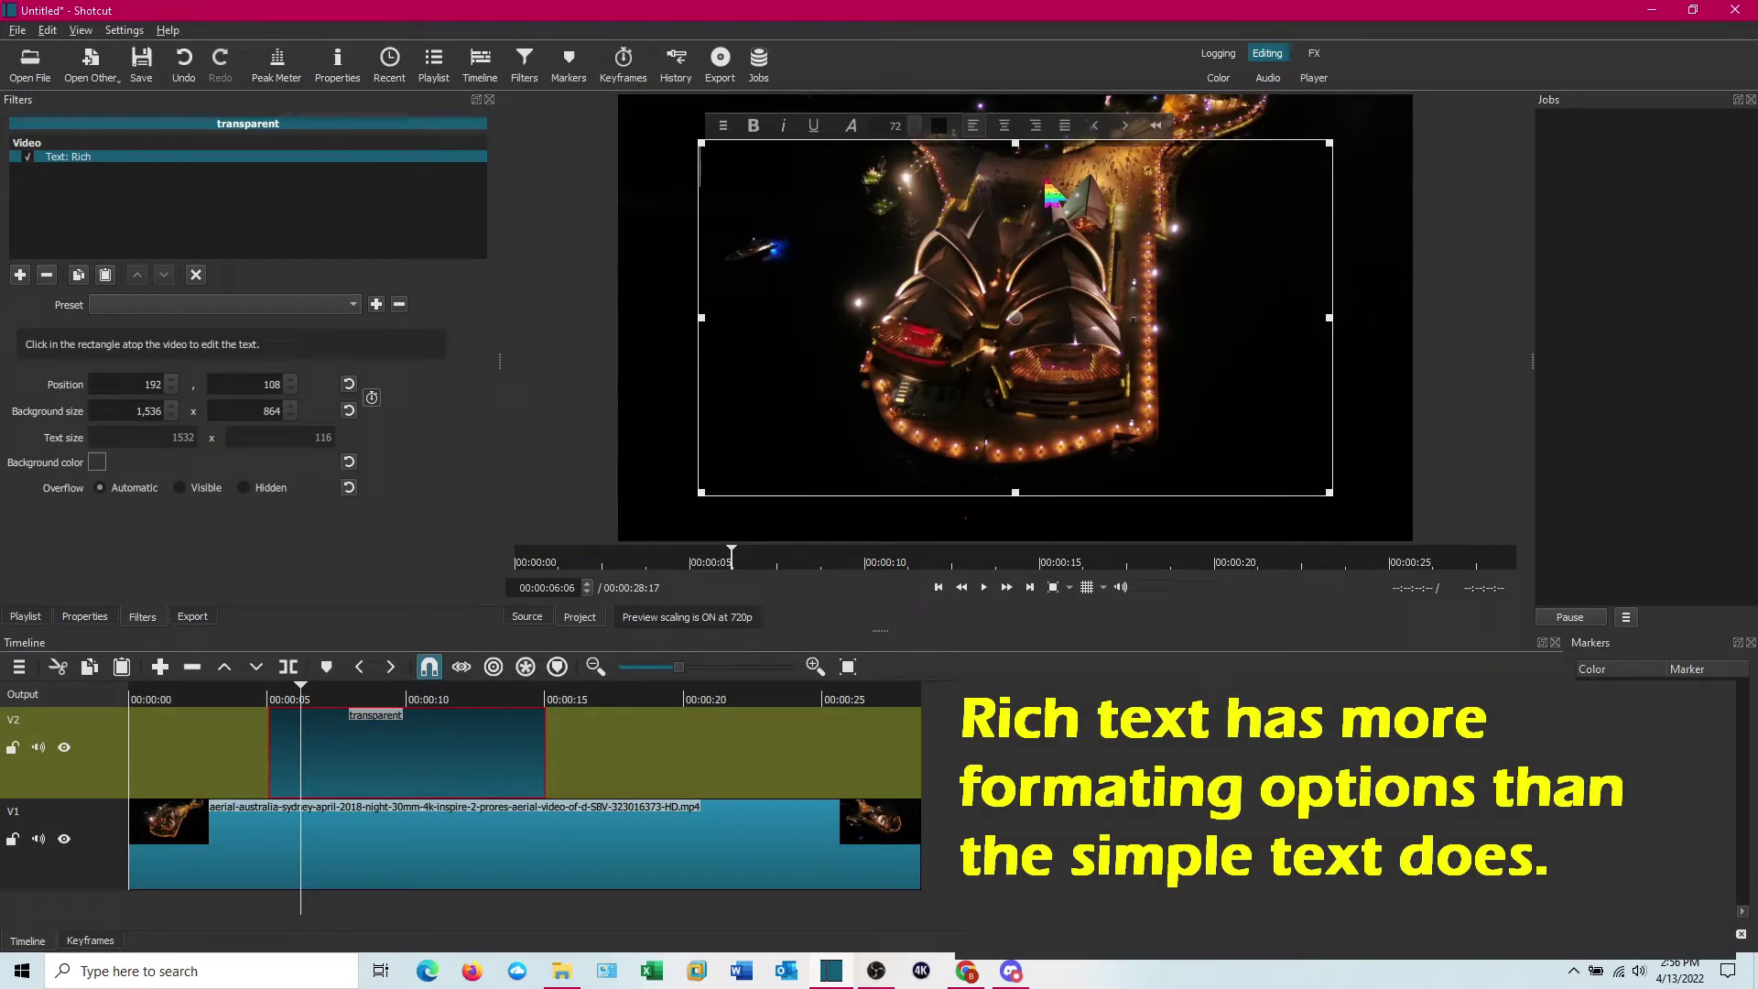
type("Opera House")
key("Return")
key("Return")
type("Sydney, ")
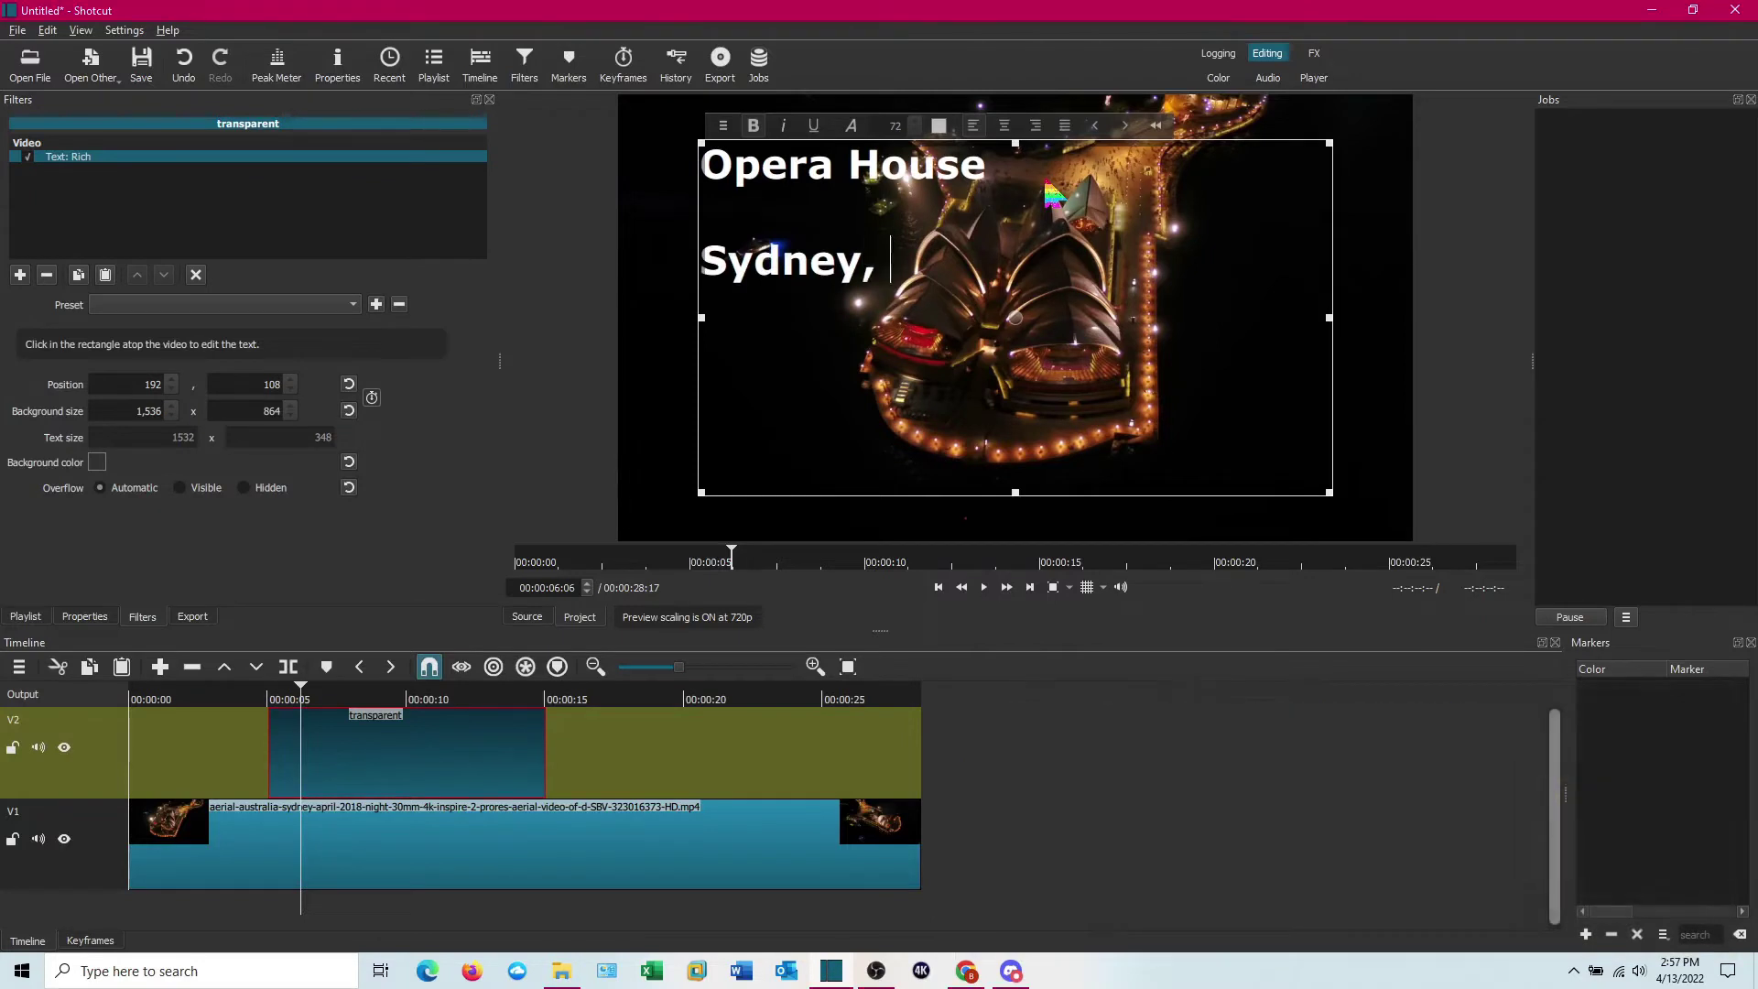
type("Australia")
key("ctrl+a")
key("ctrl+e")
Resize the text box and move it to the lower part of the frame.
left_click_drag(1329, 144, 1240, 354)
left_click_drag(990, 437, 1022, 474)
left_click(452, 762)
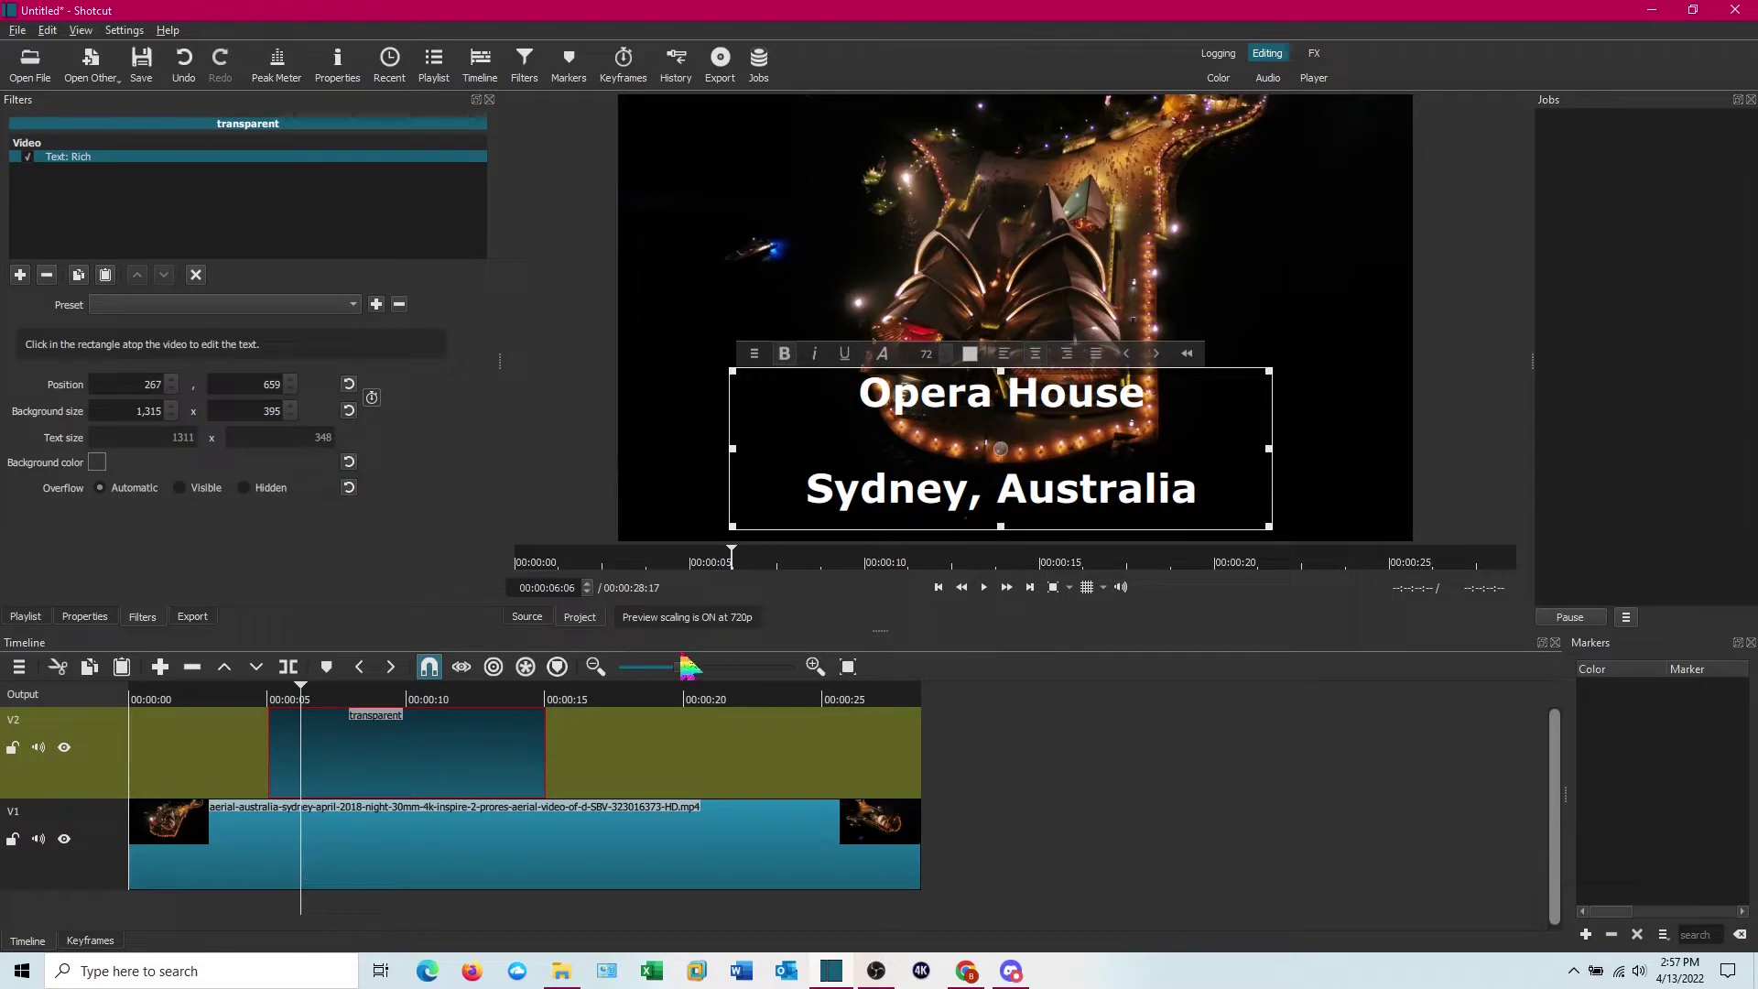
left_click_drag(303, 912, 288, 916)
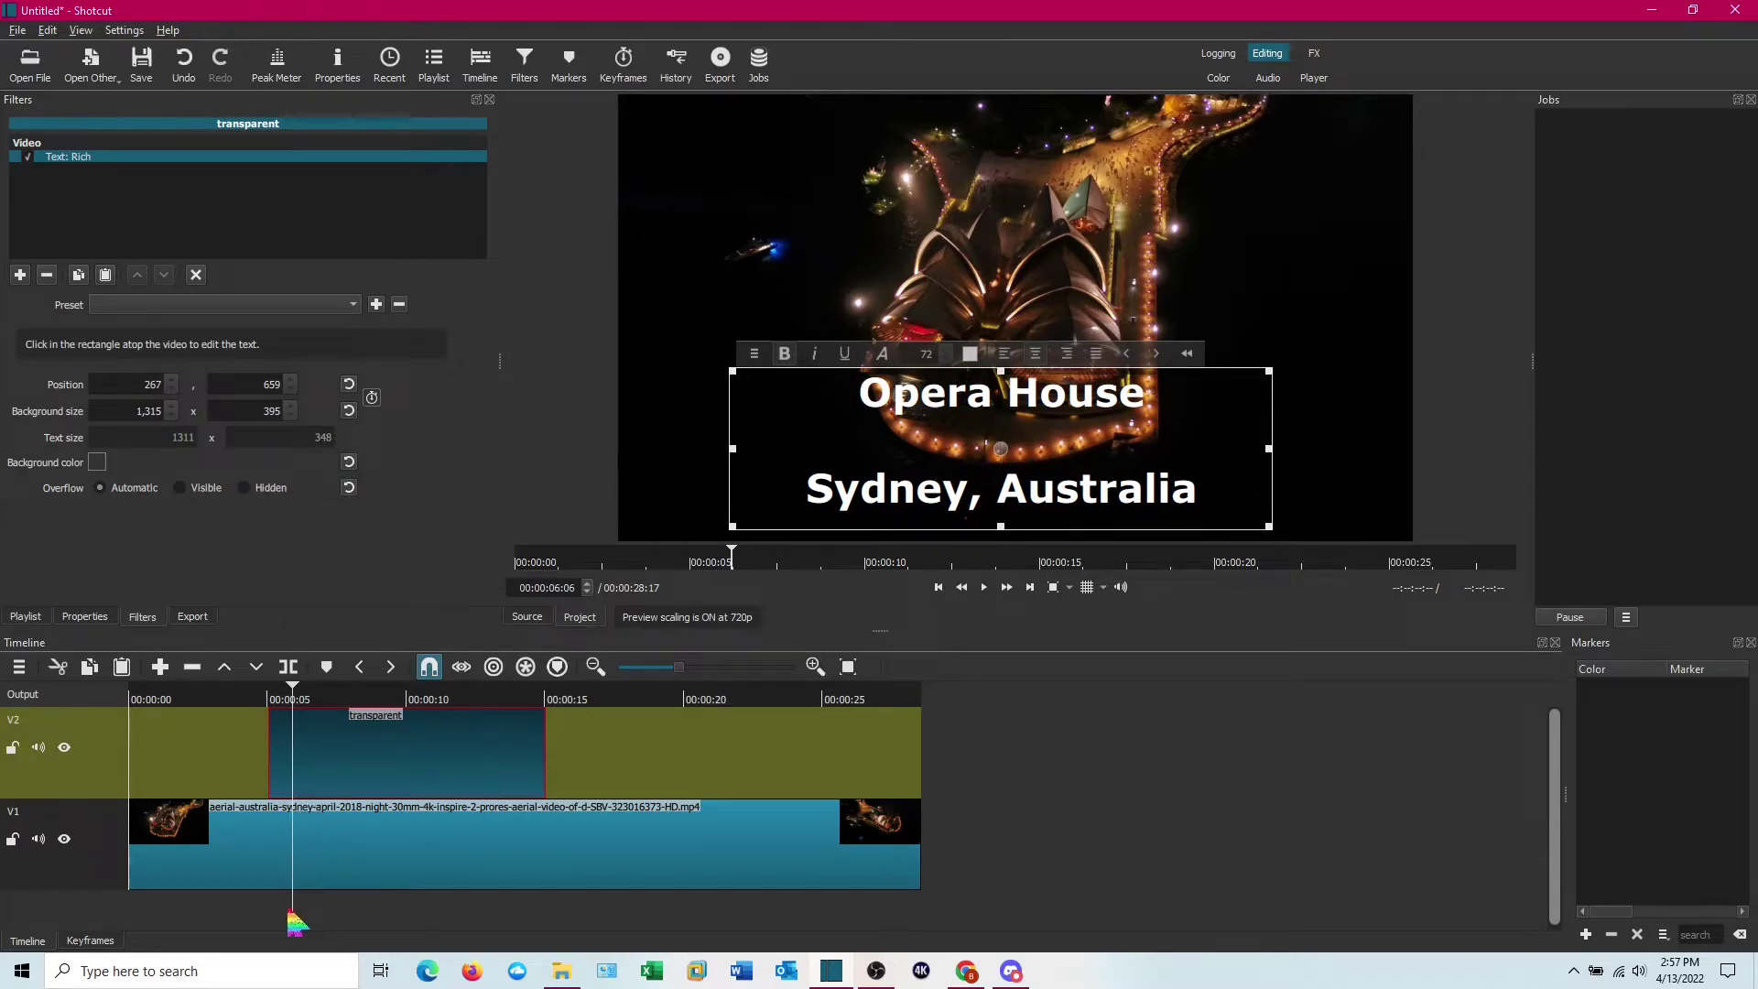
Add a Crop: Rectangle video filter to the text clip with transparent padding color.
left_click(21, 275)
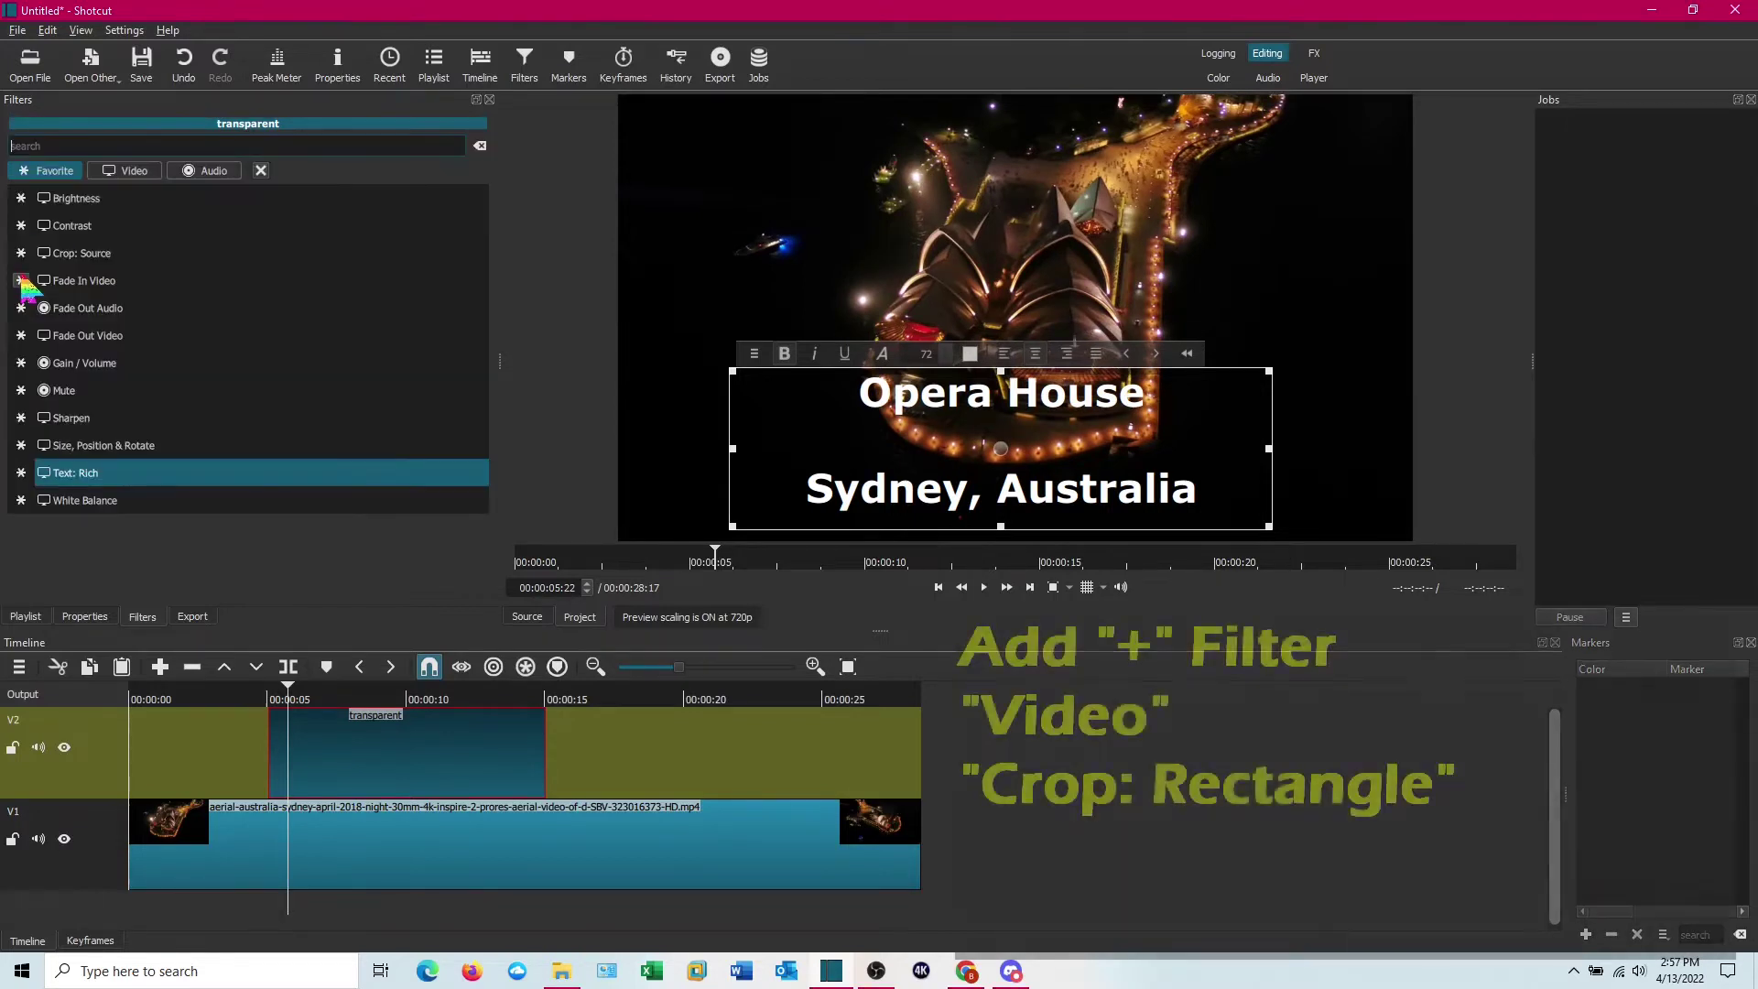
left_click(135, 171)
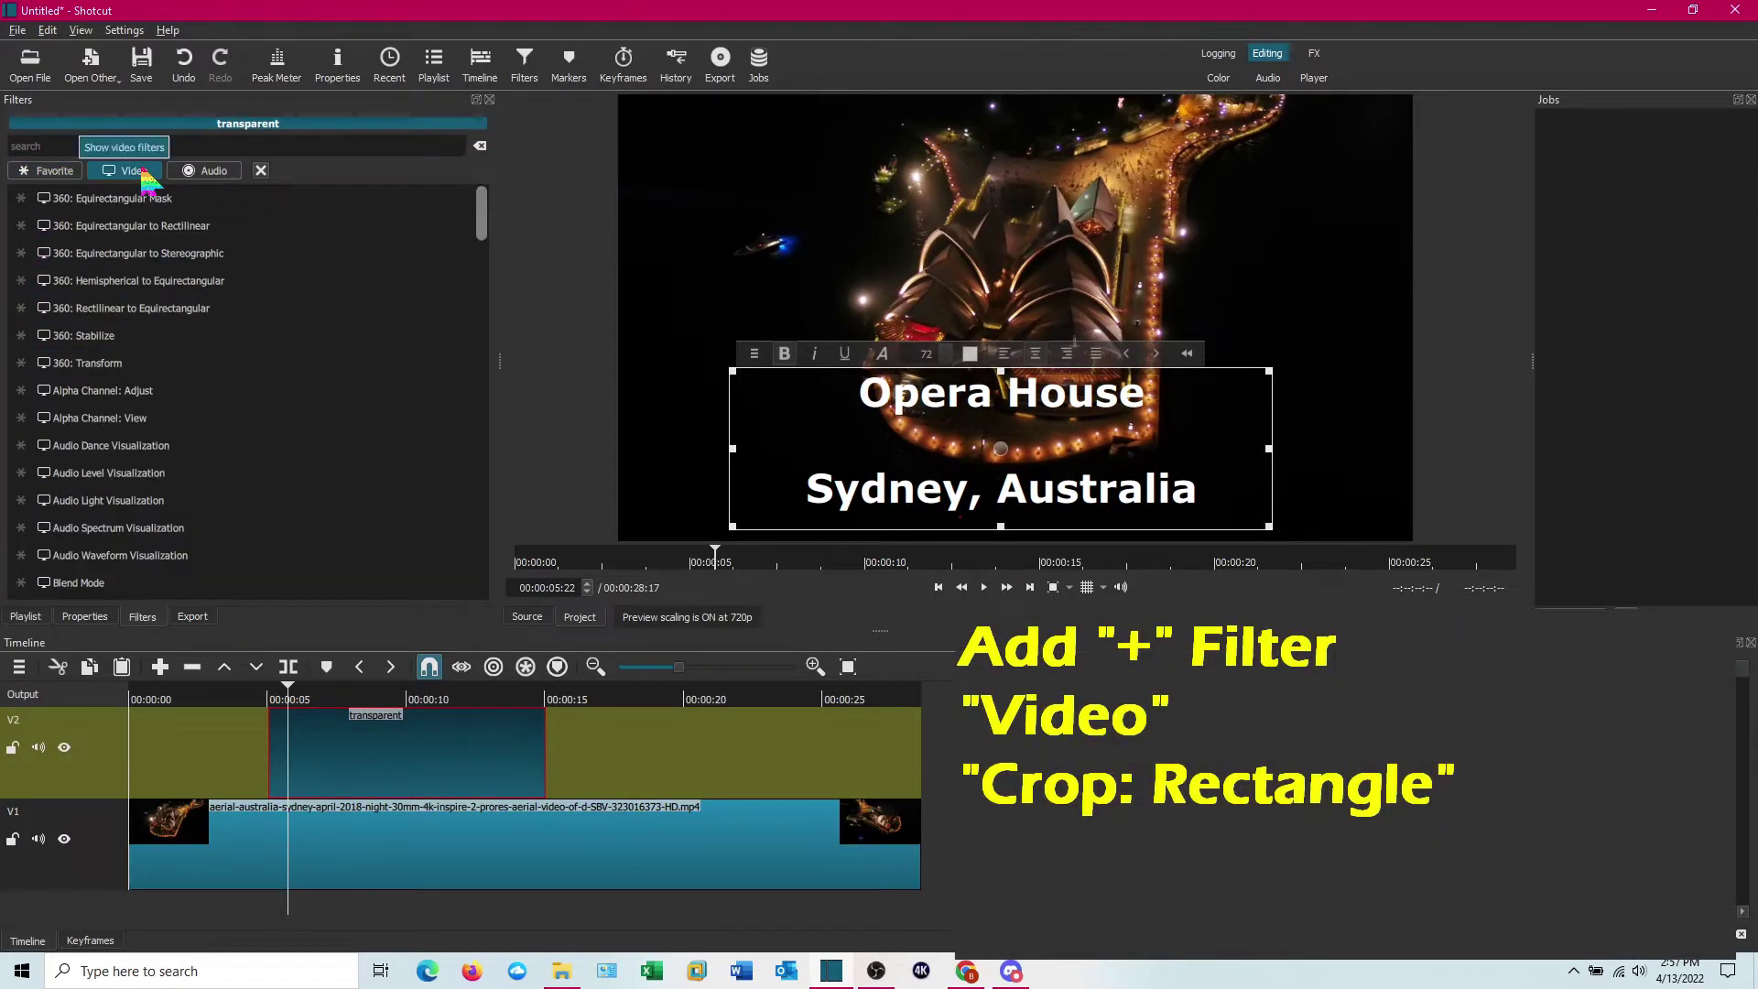
scroll(287, 404, "down", 3)
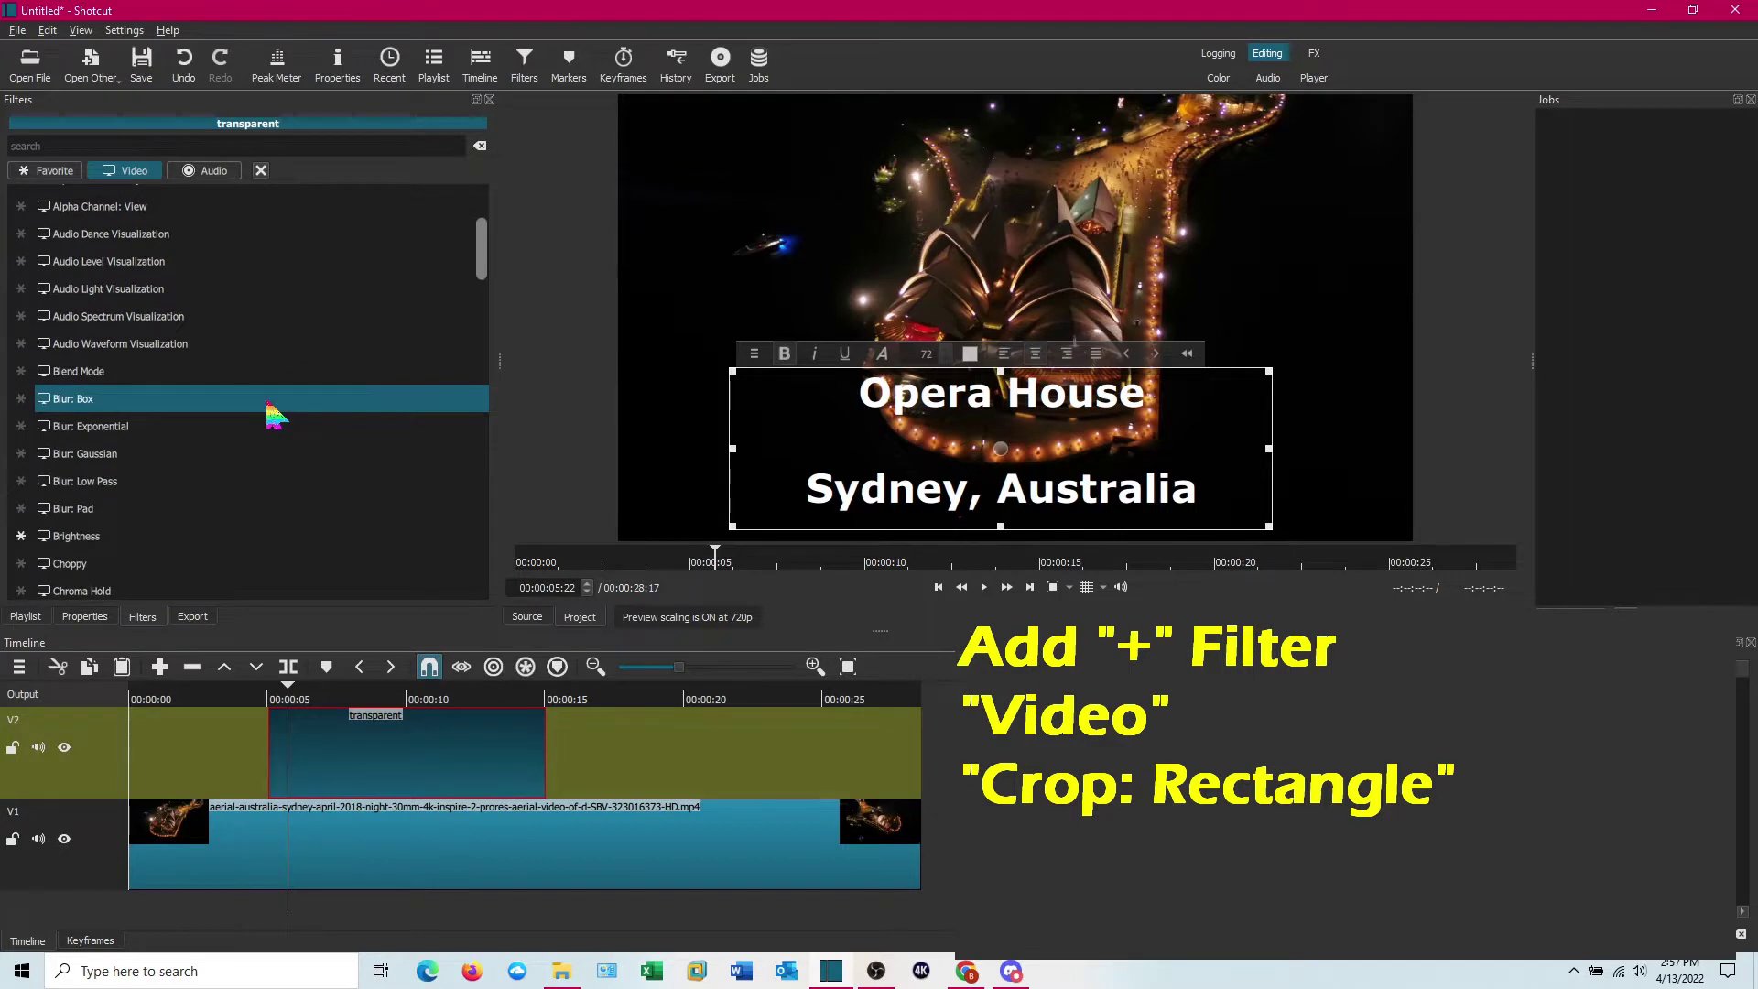
scroll(267, 400, "down", 4)
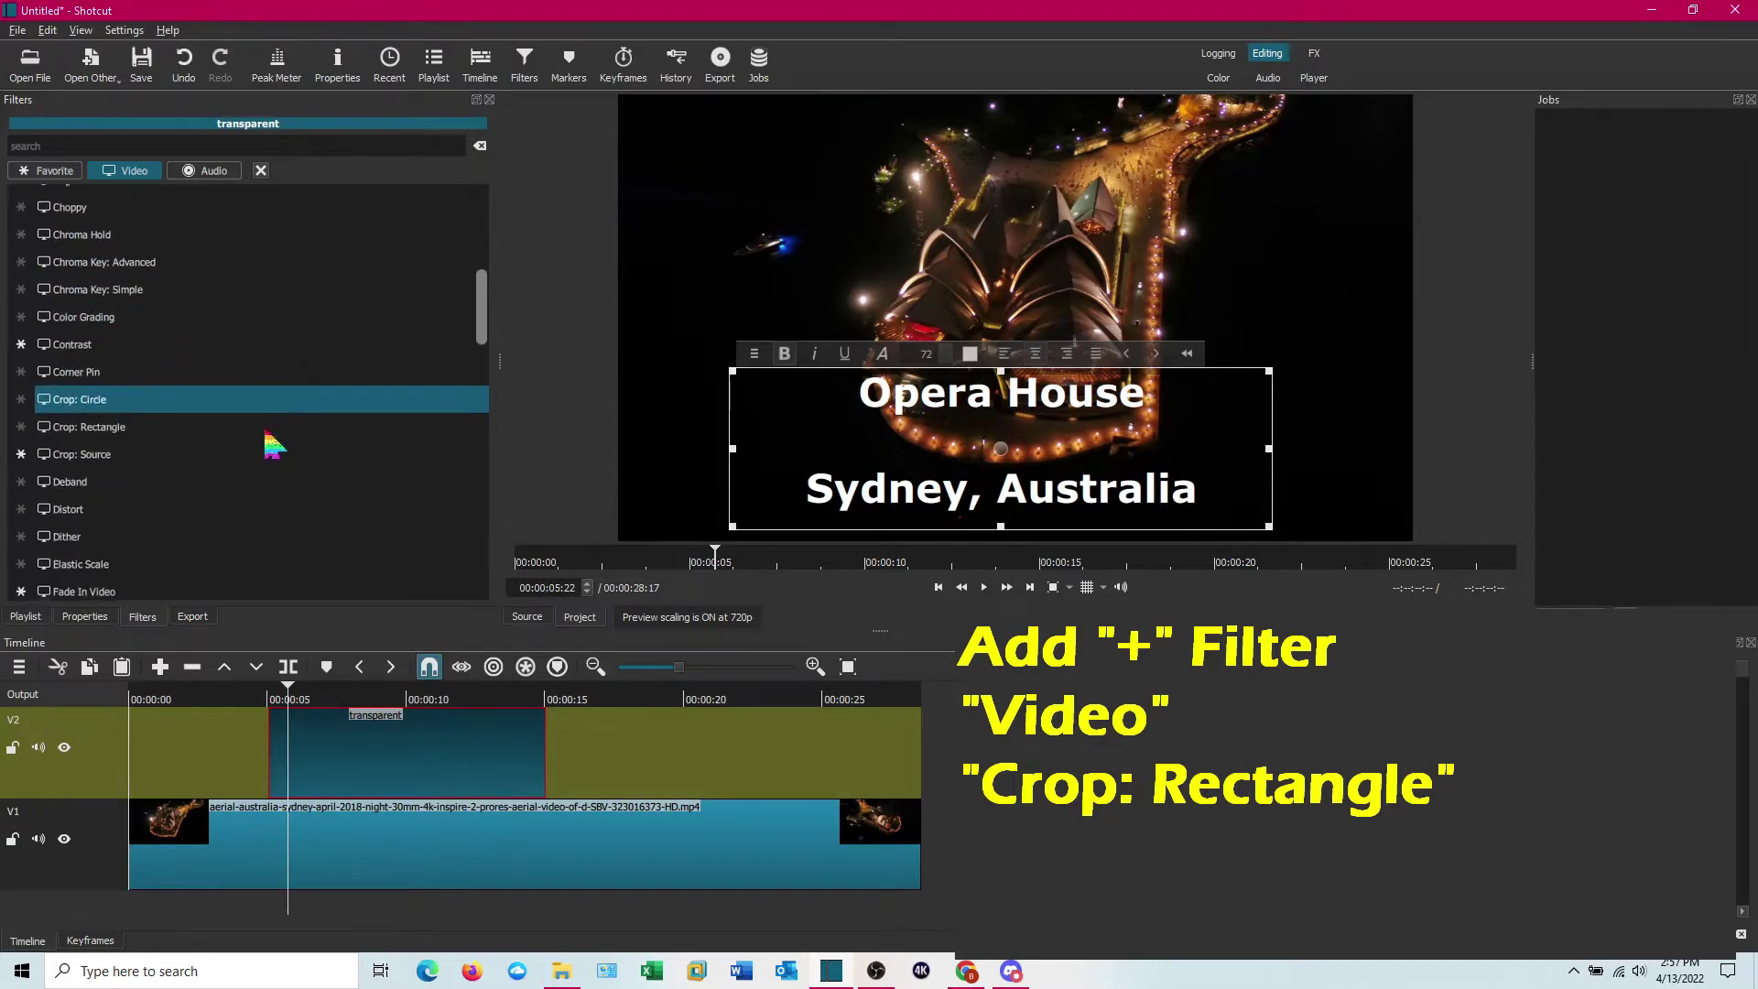
left_click(176, 425)
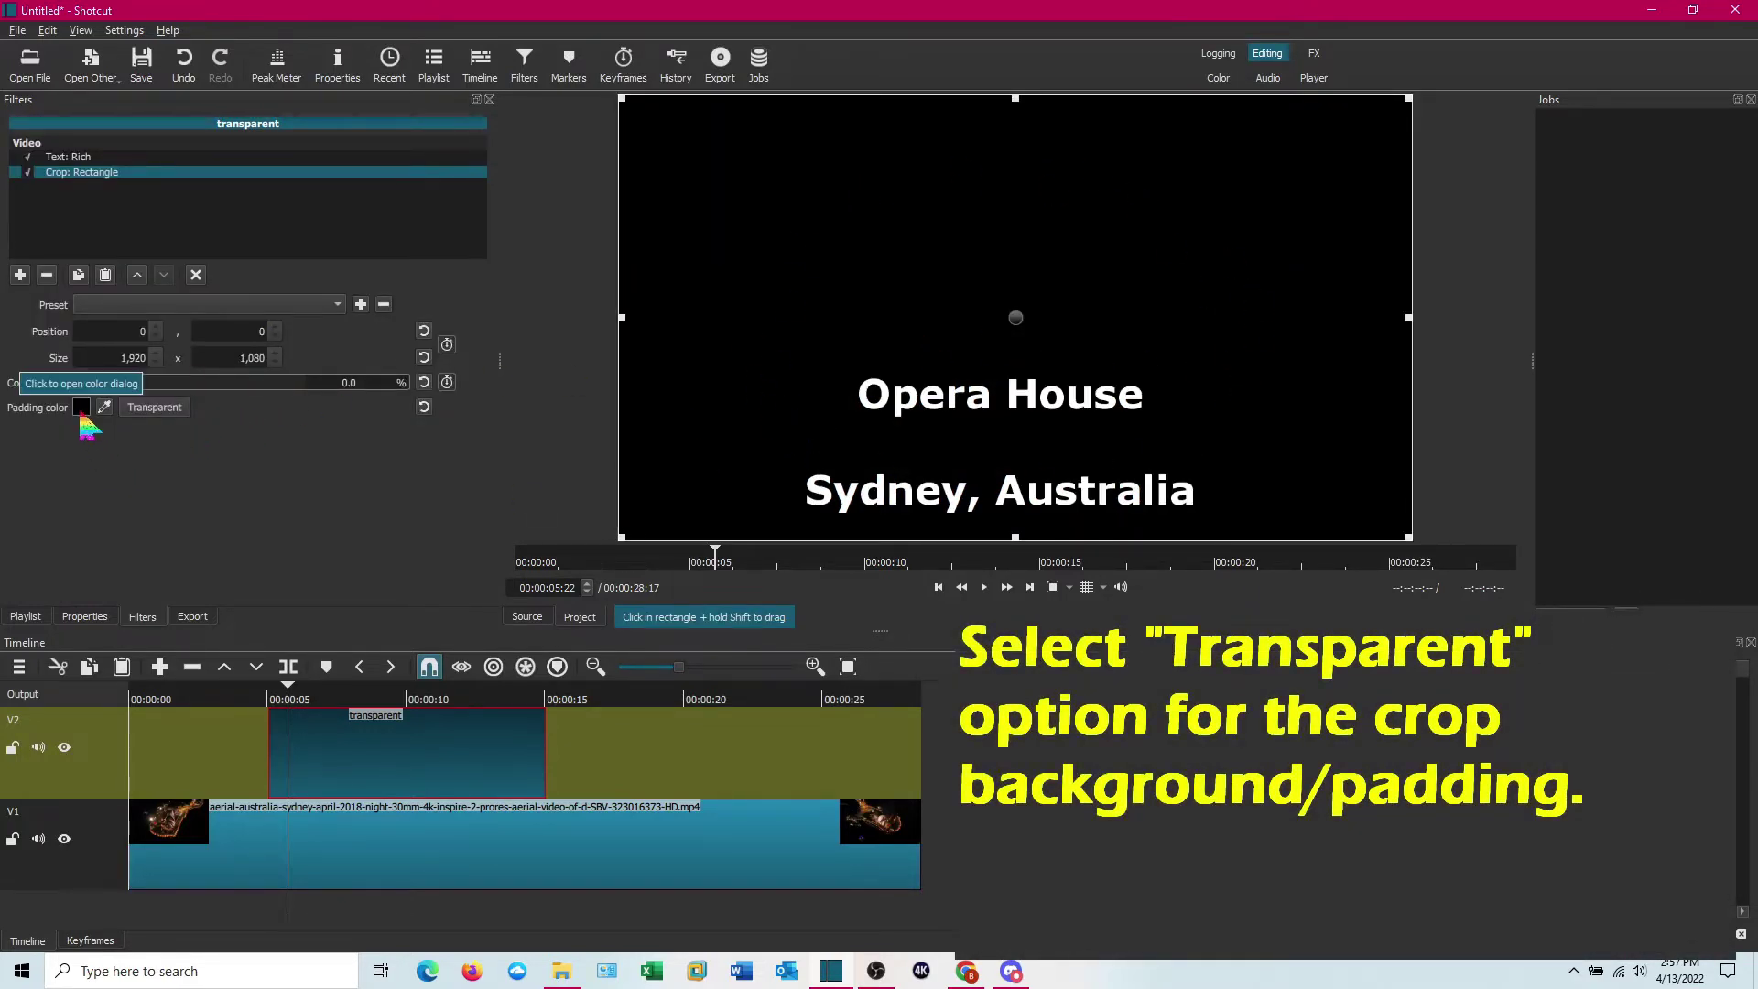
left_click(172, 414)
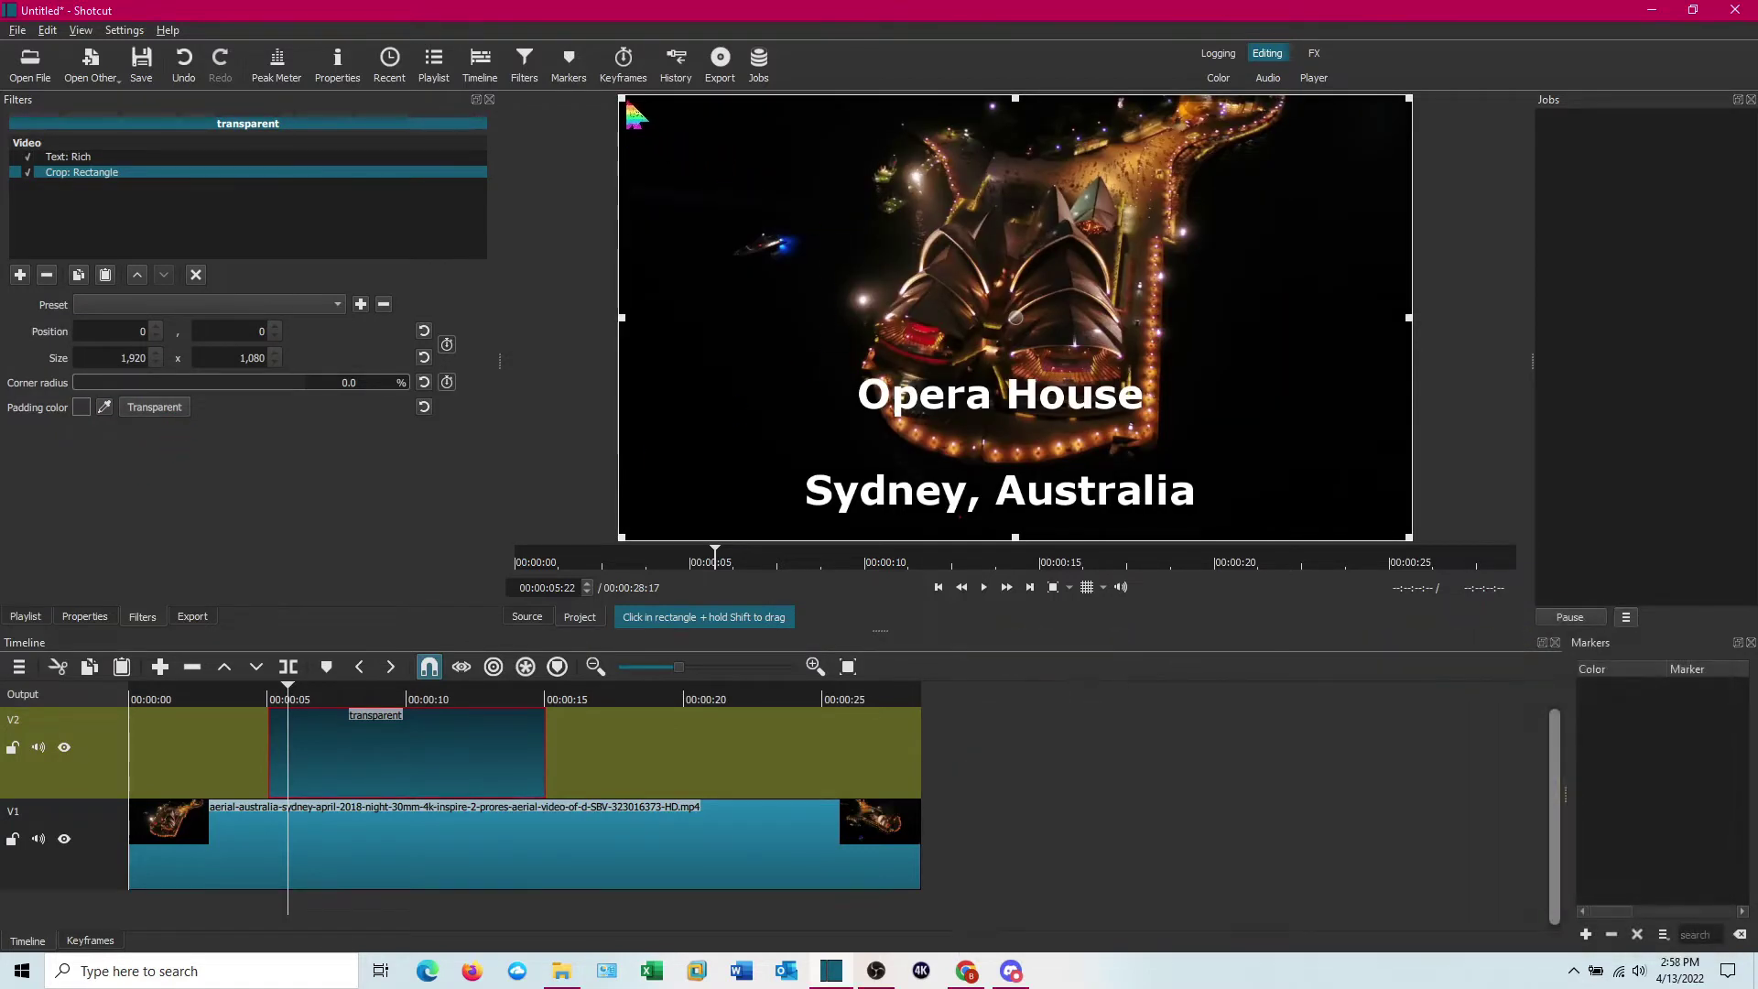
Fit the crop rectangle around the caption at position 339, 648, size 1,212 × 392.
left_click_drag(626, 99, 786, 381)
left_click_drag(1408, 352, 1251, 368)
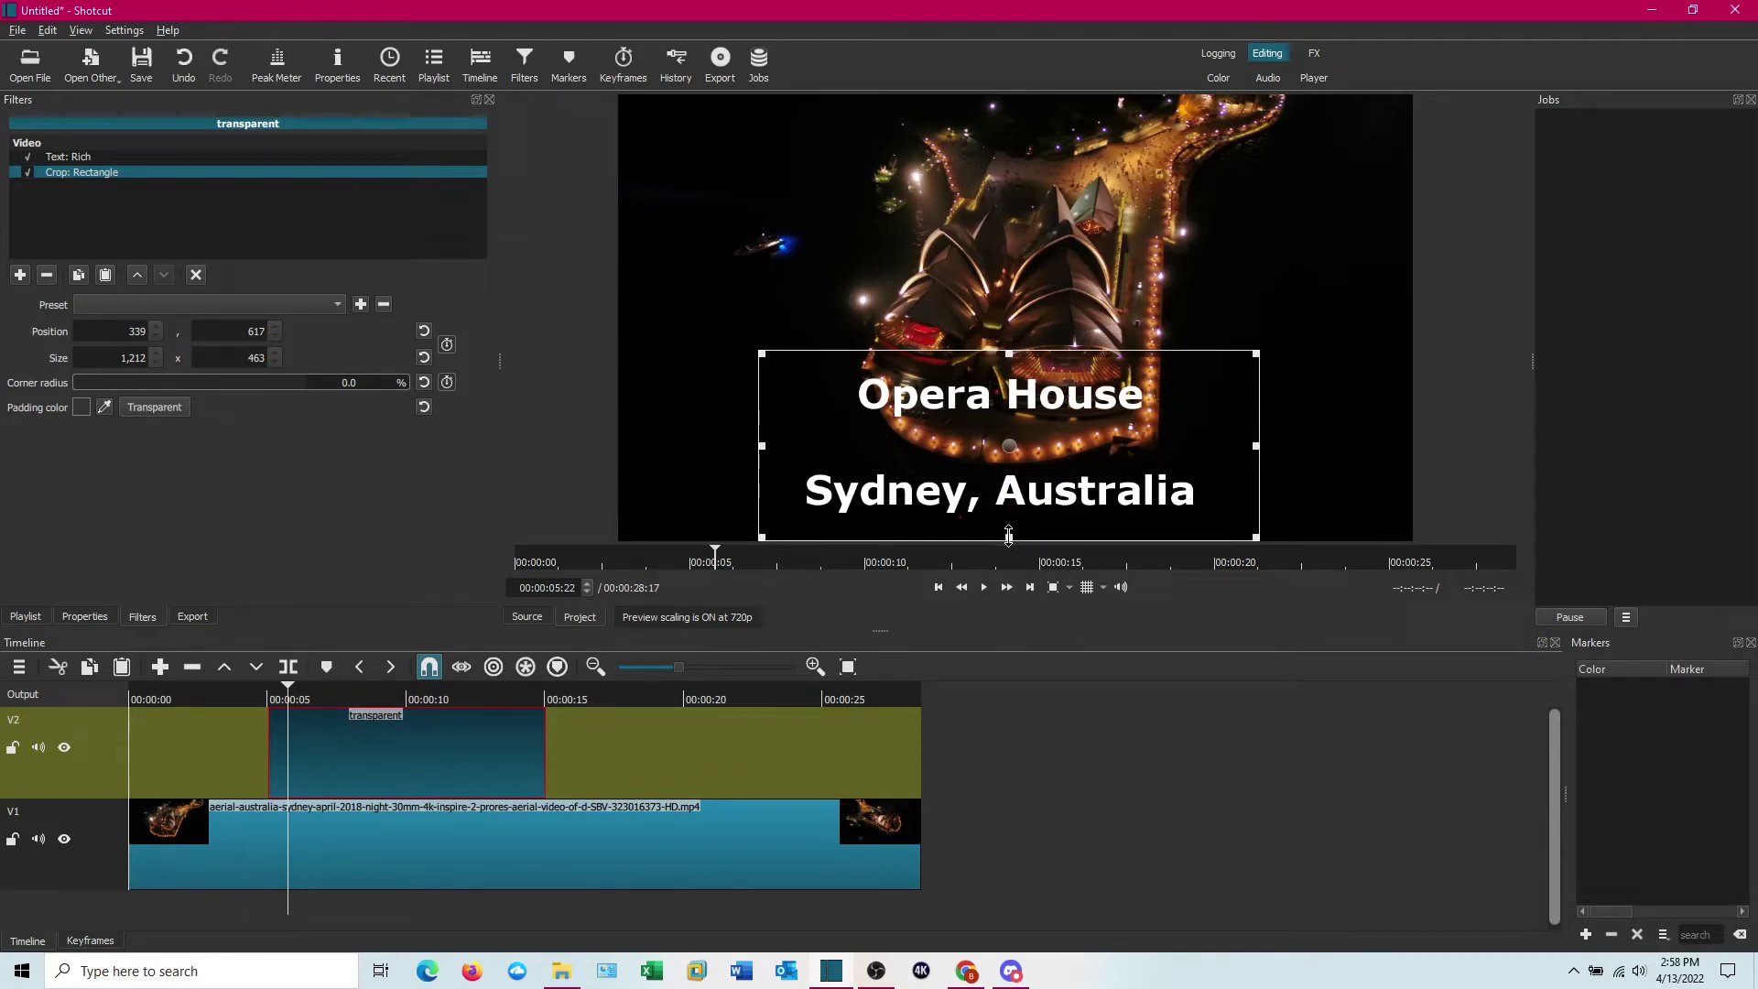
left_click_drag(1008, 536, 1008, 522)
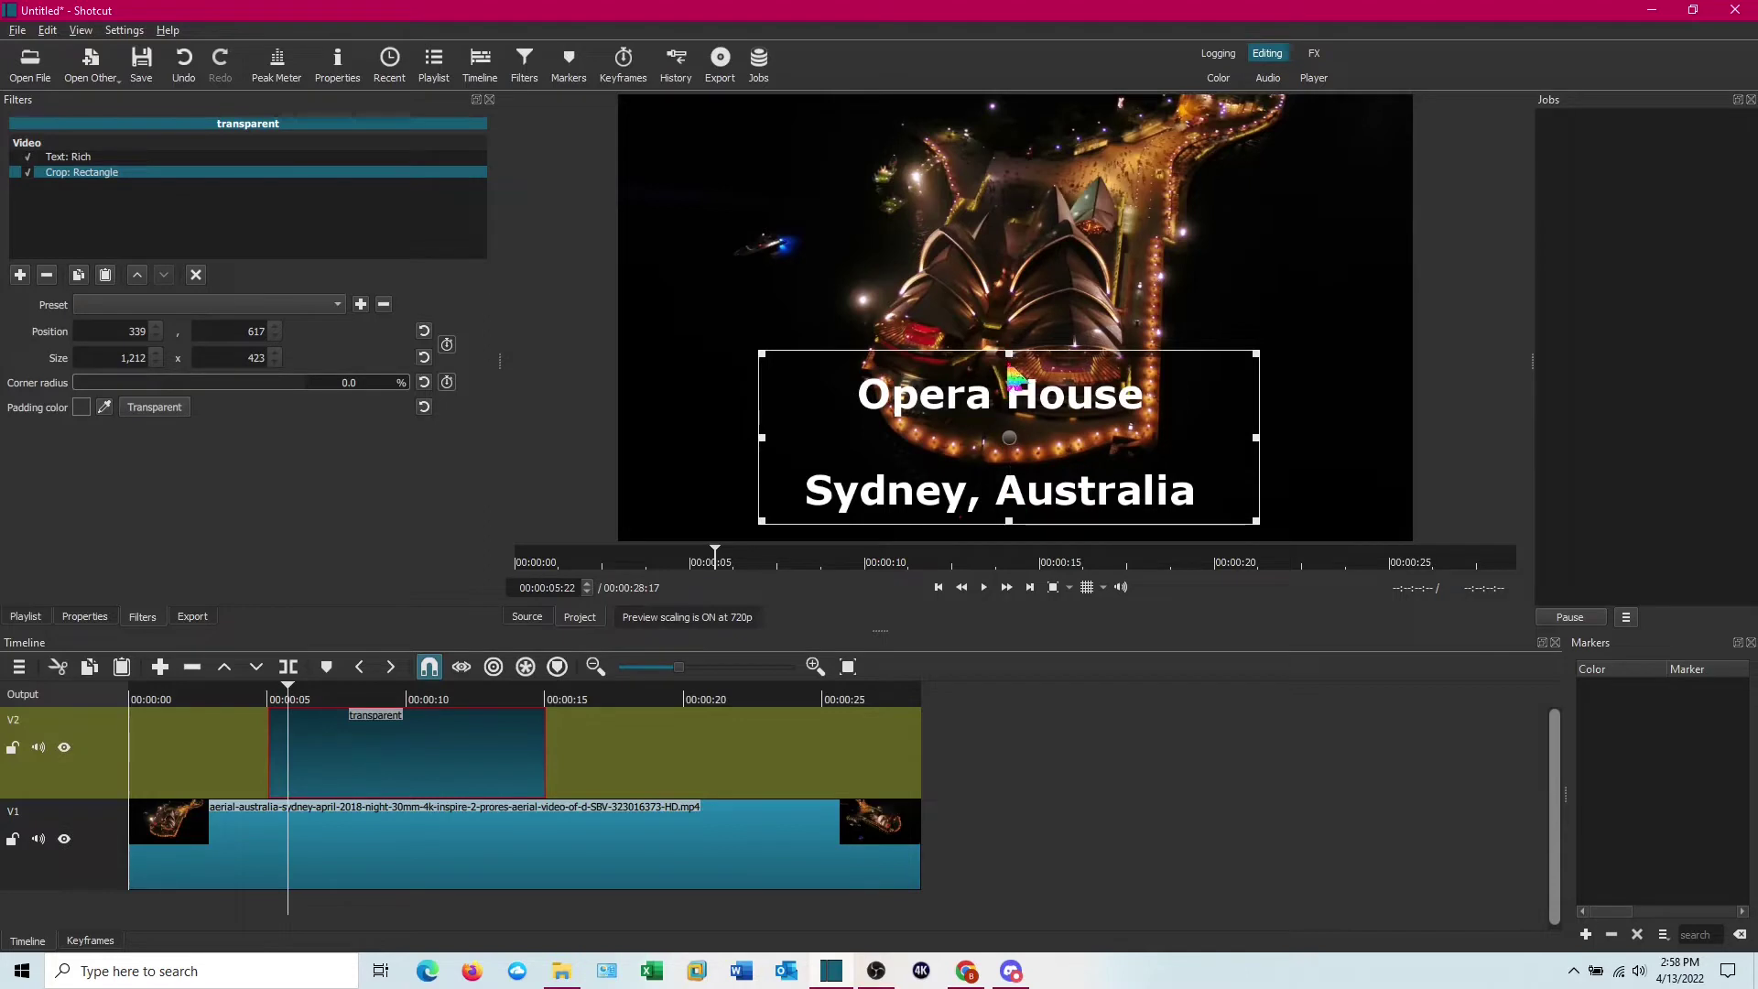
left_click_drag(1011, 353, 1011, 366)
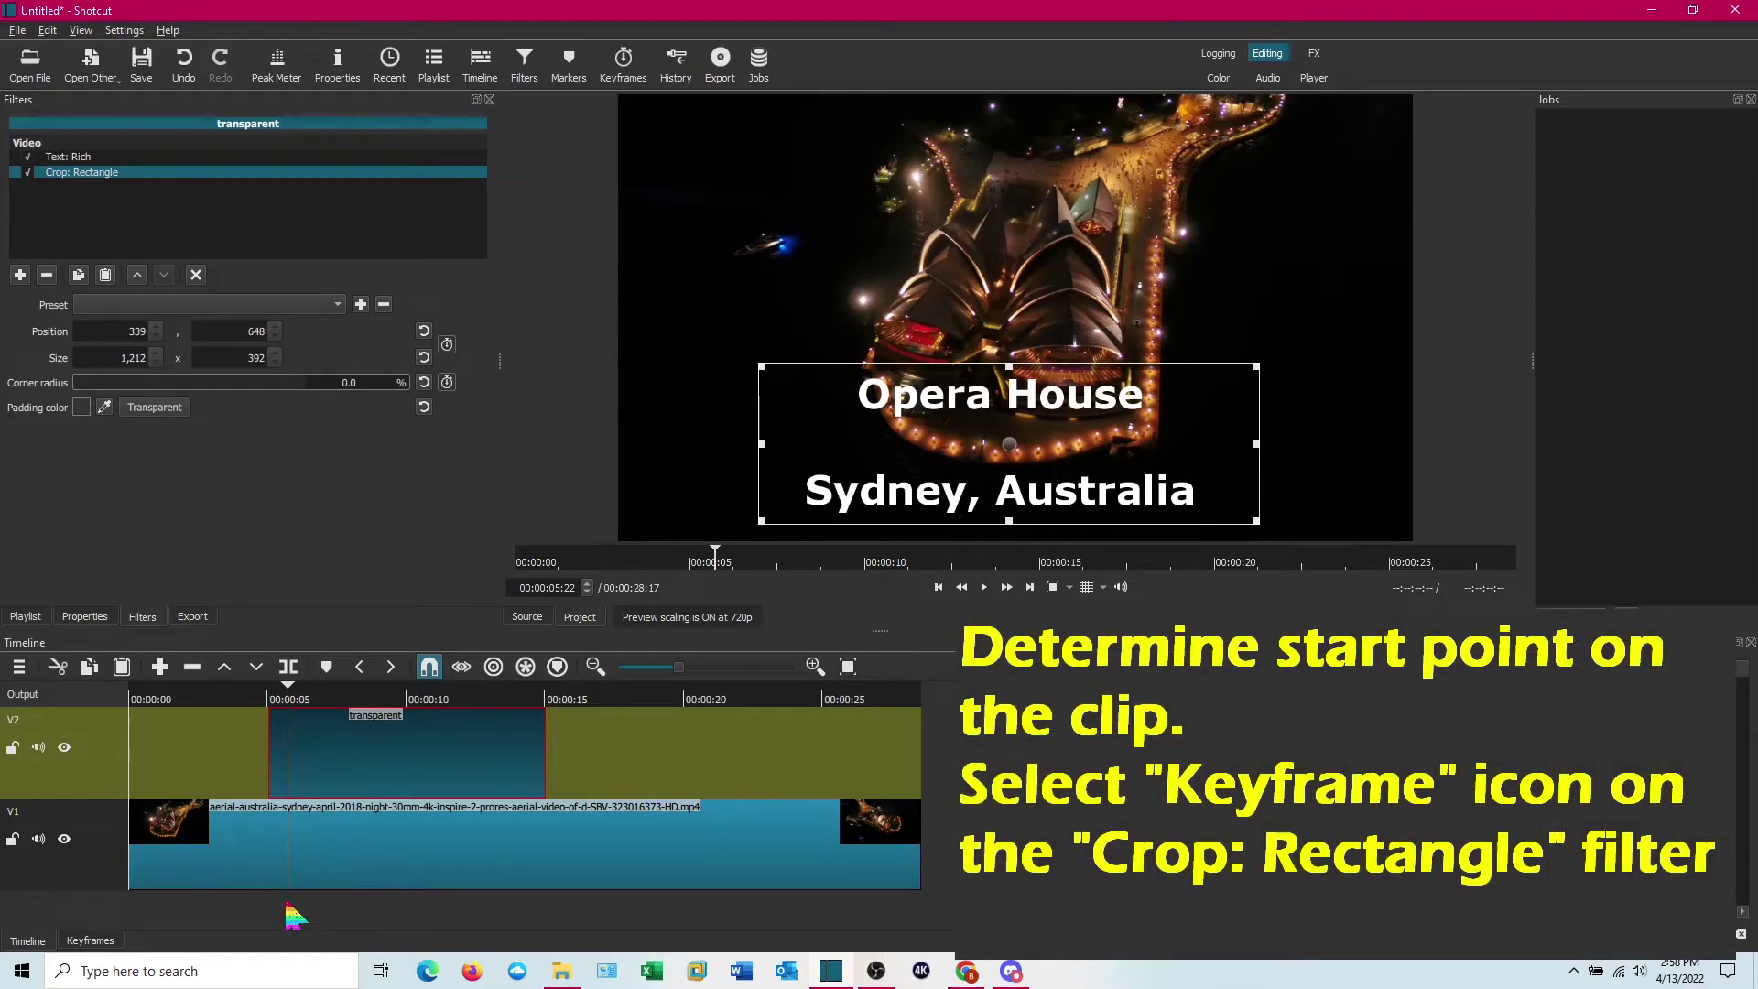
Enable Position/Size keyframing and keyframe the crop at 05:11 narrowed to width 76.
left_click(447, 344)
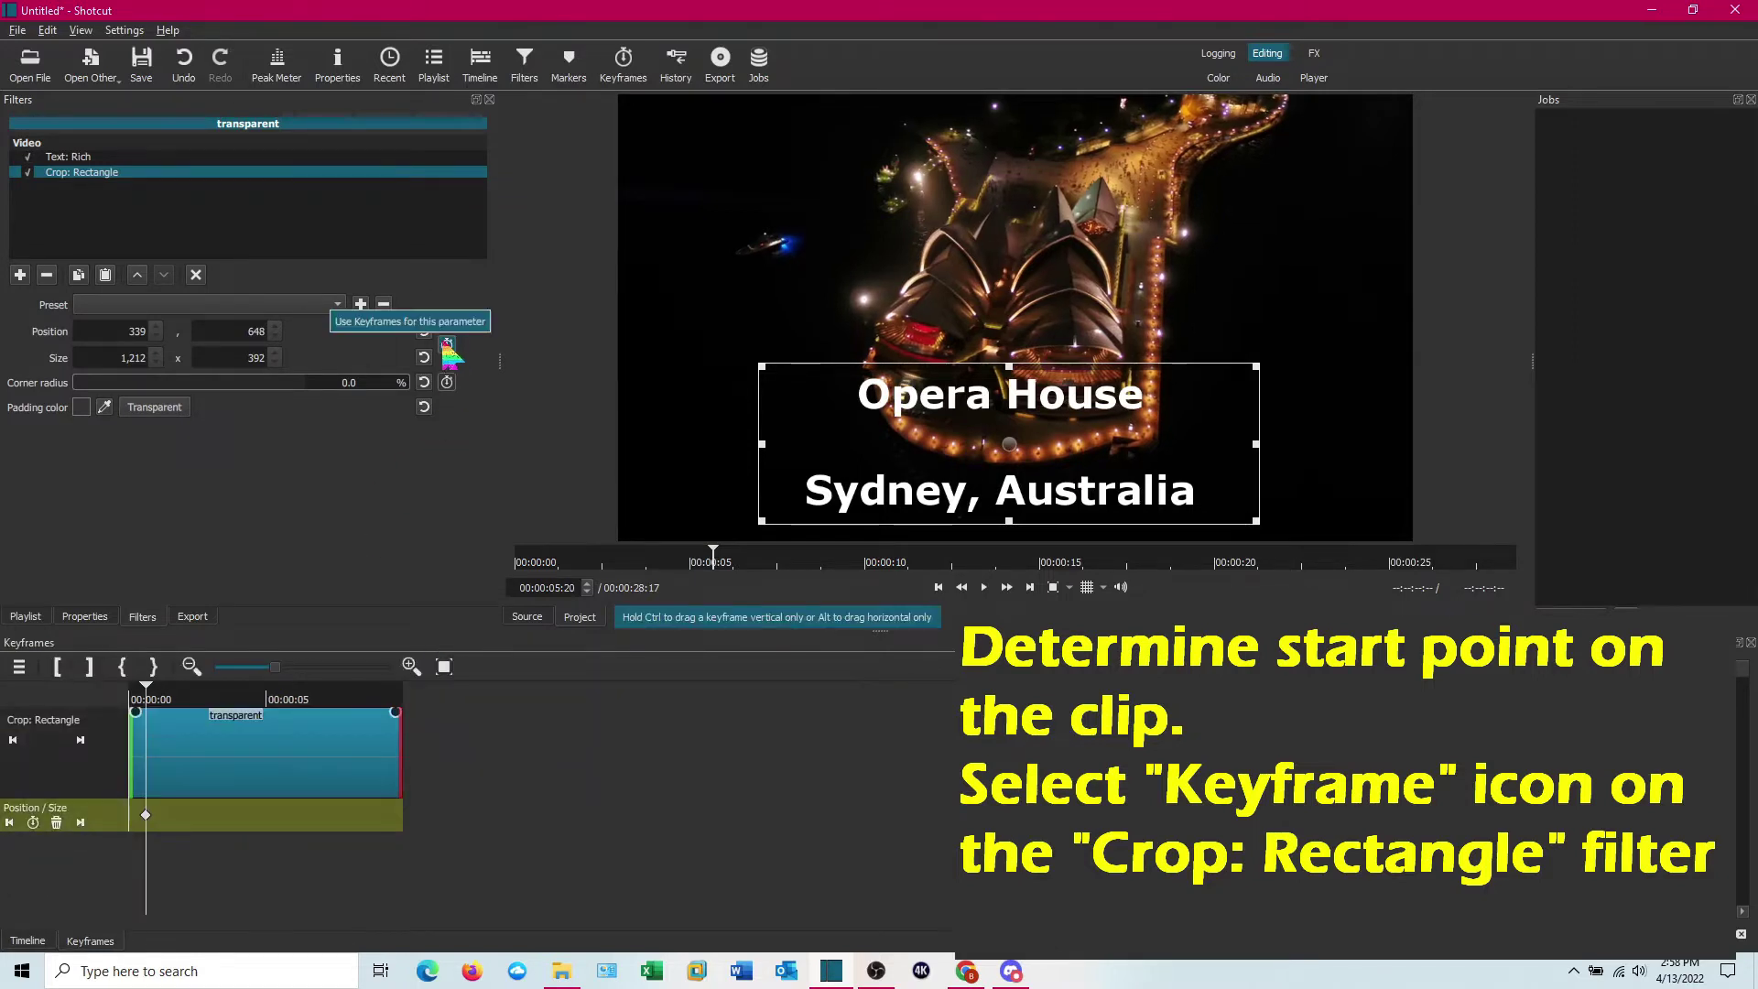
left_click(138, 857)
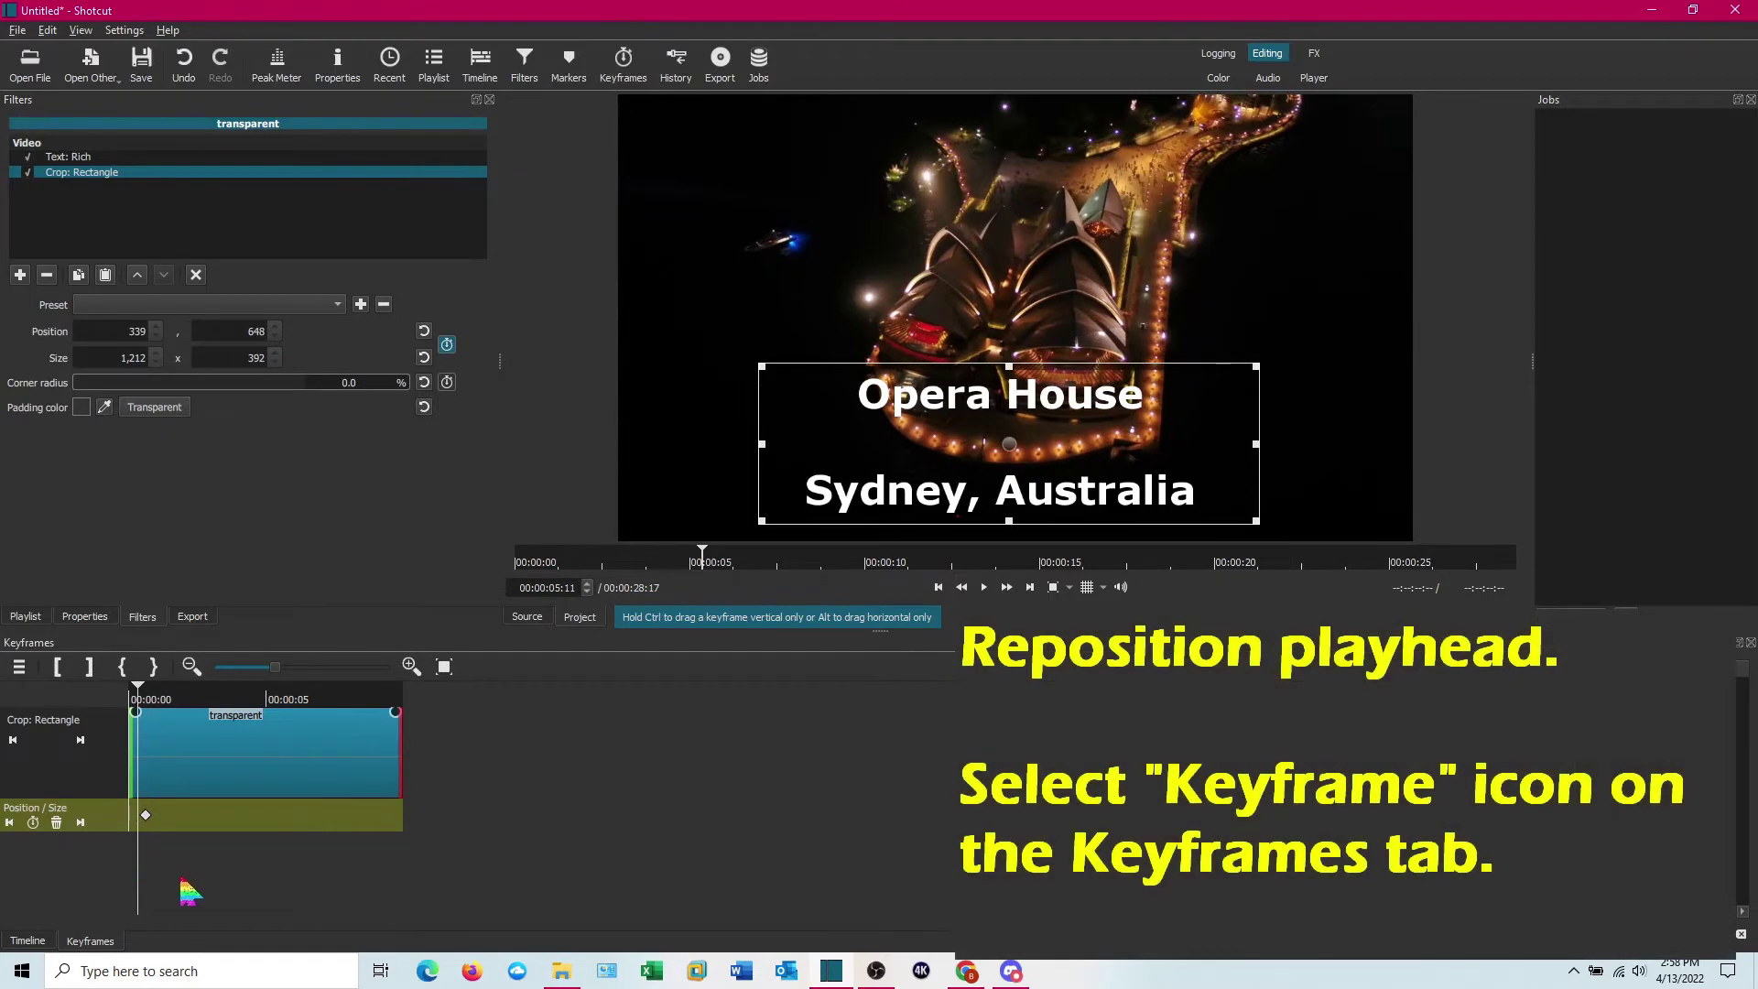
left_click(33, 823)
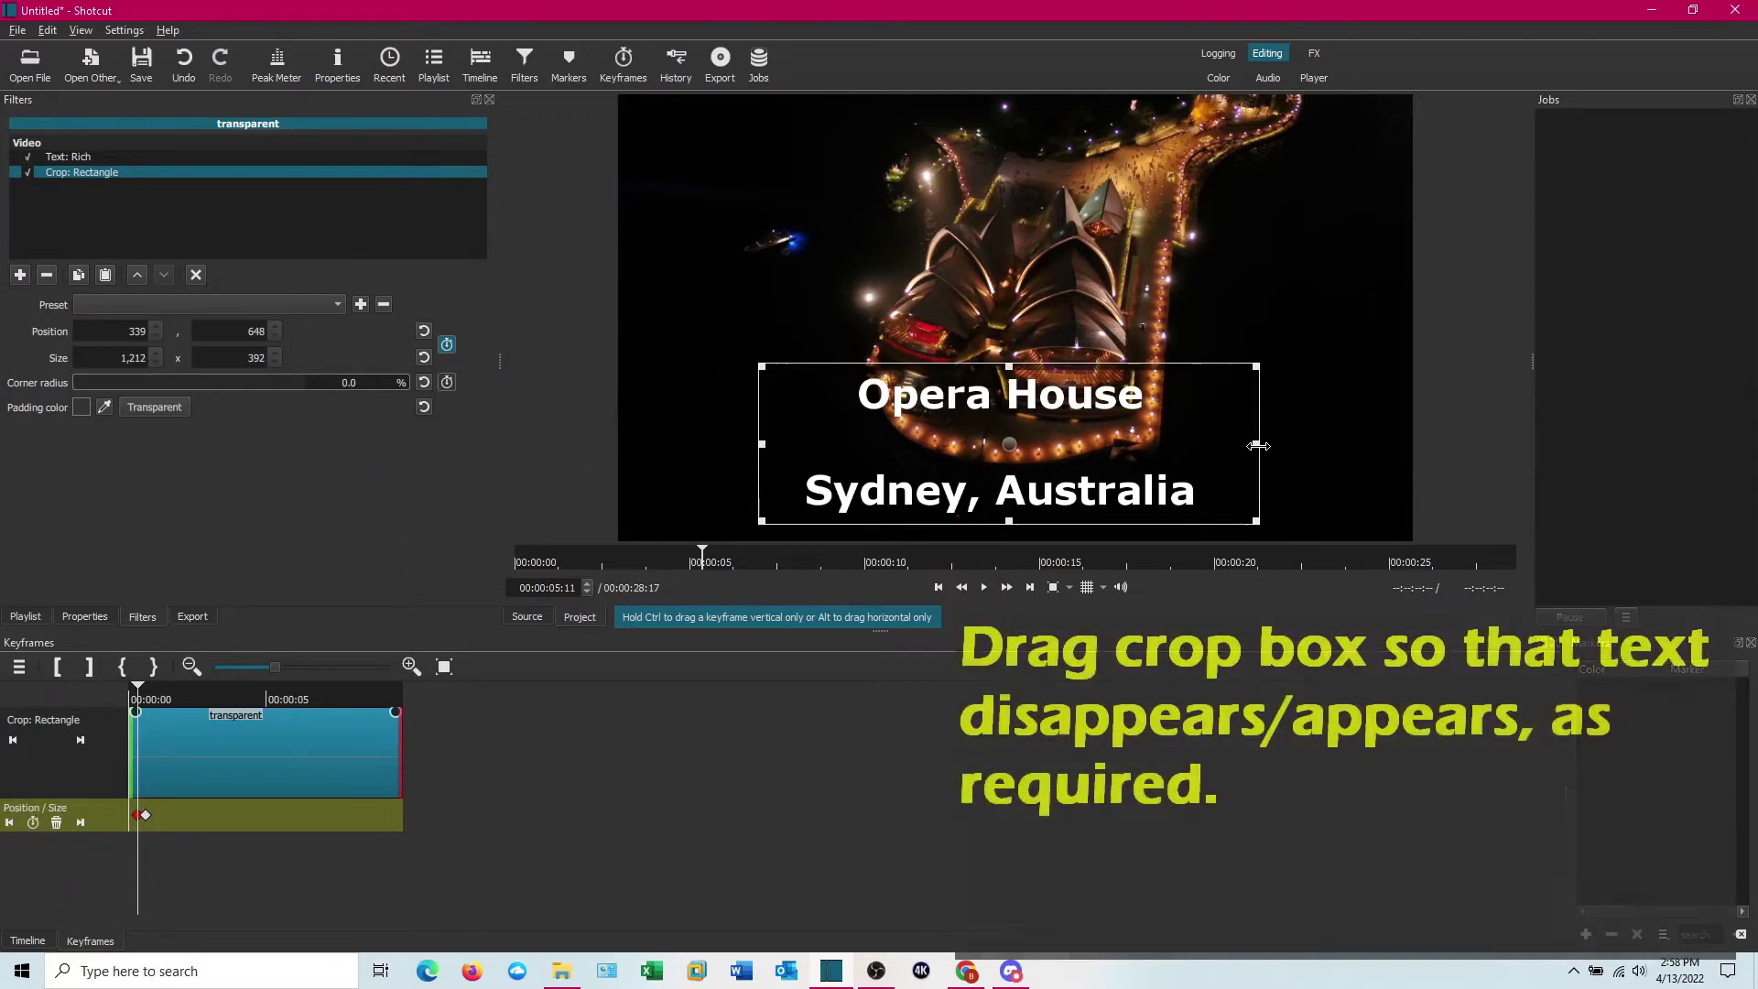
left_click_drag(1258, 446, 772, 440)
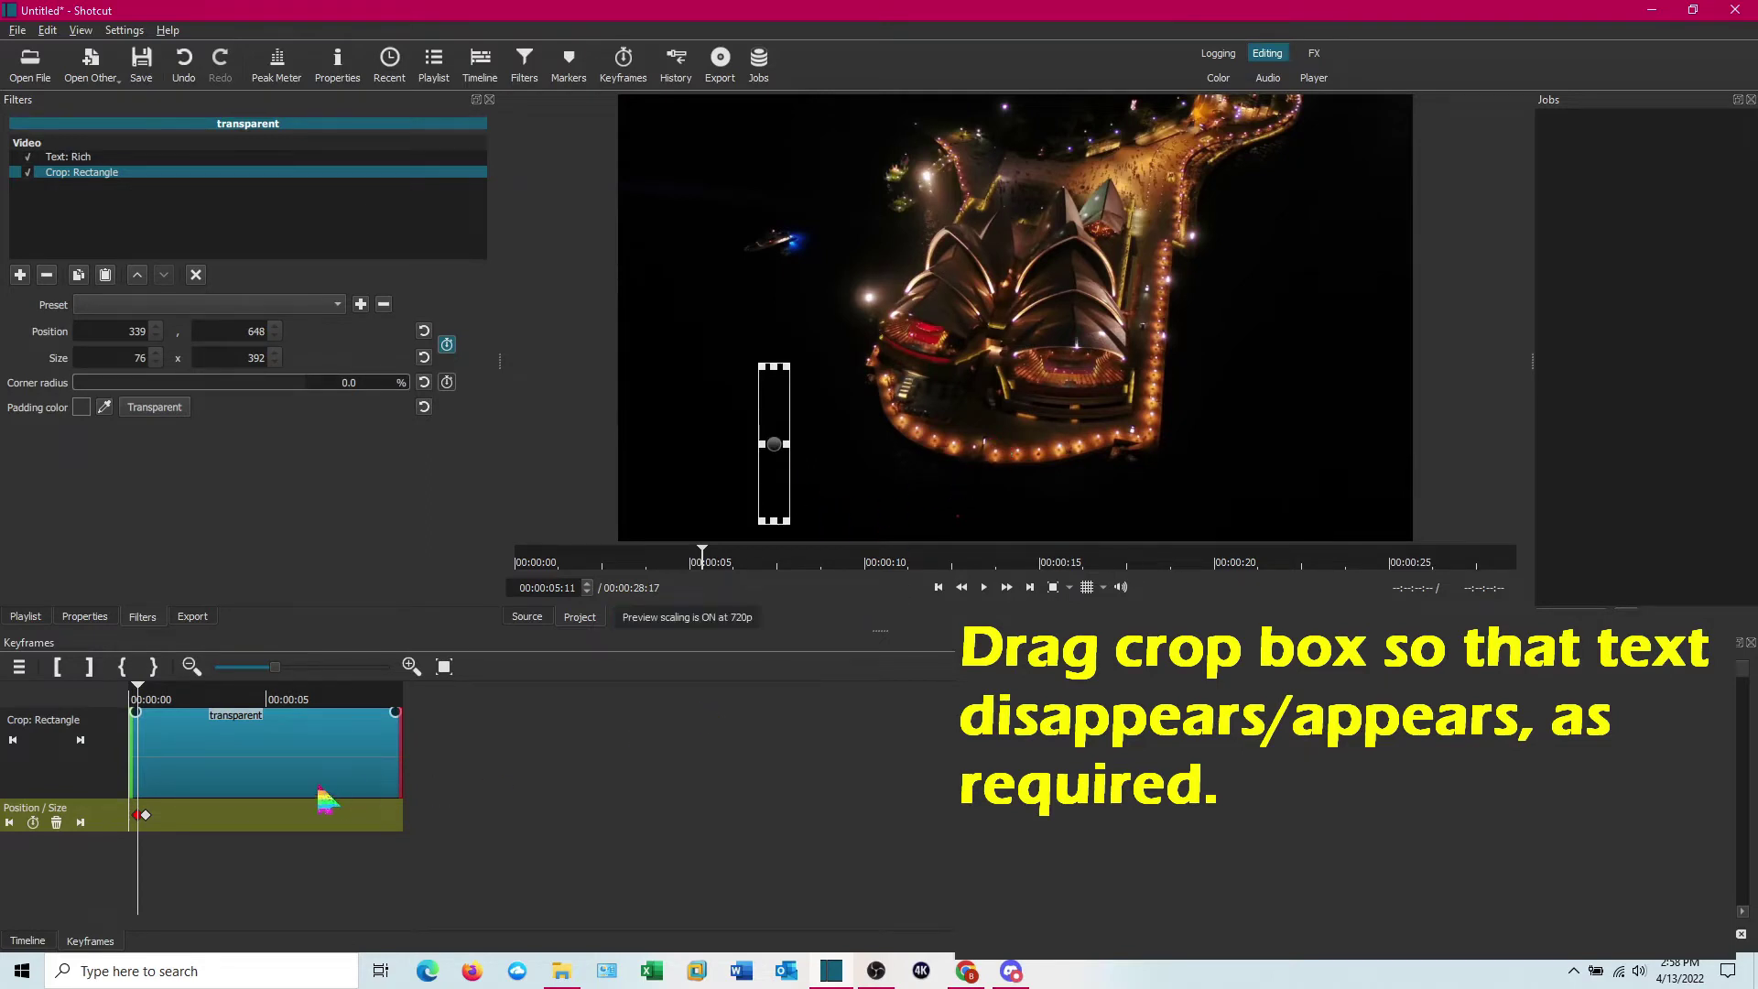
left_click(211, 875)
Keyframe the full crop at 07:28, then at 08:07 shrink it to 101 × 392 at 1,450, 648.
left_click(32, 822)
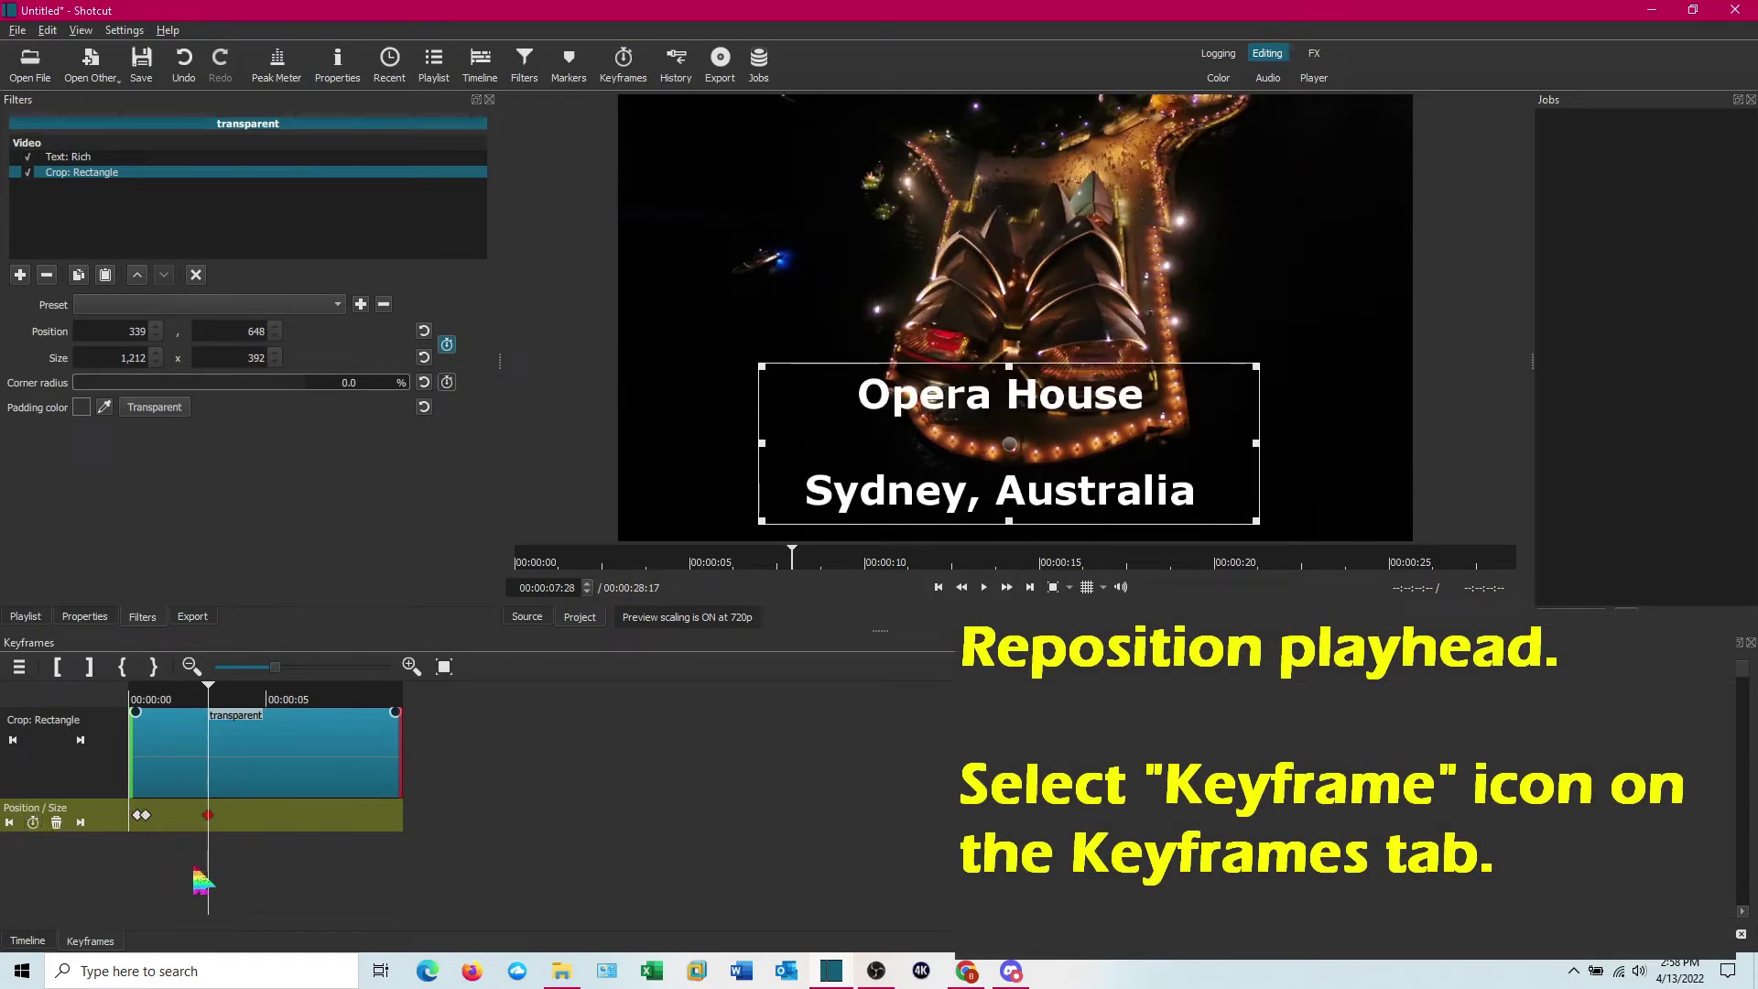
mouse_move(210, 875)
left_mouse_down()
mouse_move(180, 863)
mouse_move(218, 870)
left_mouse_up()
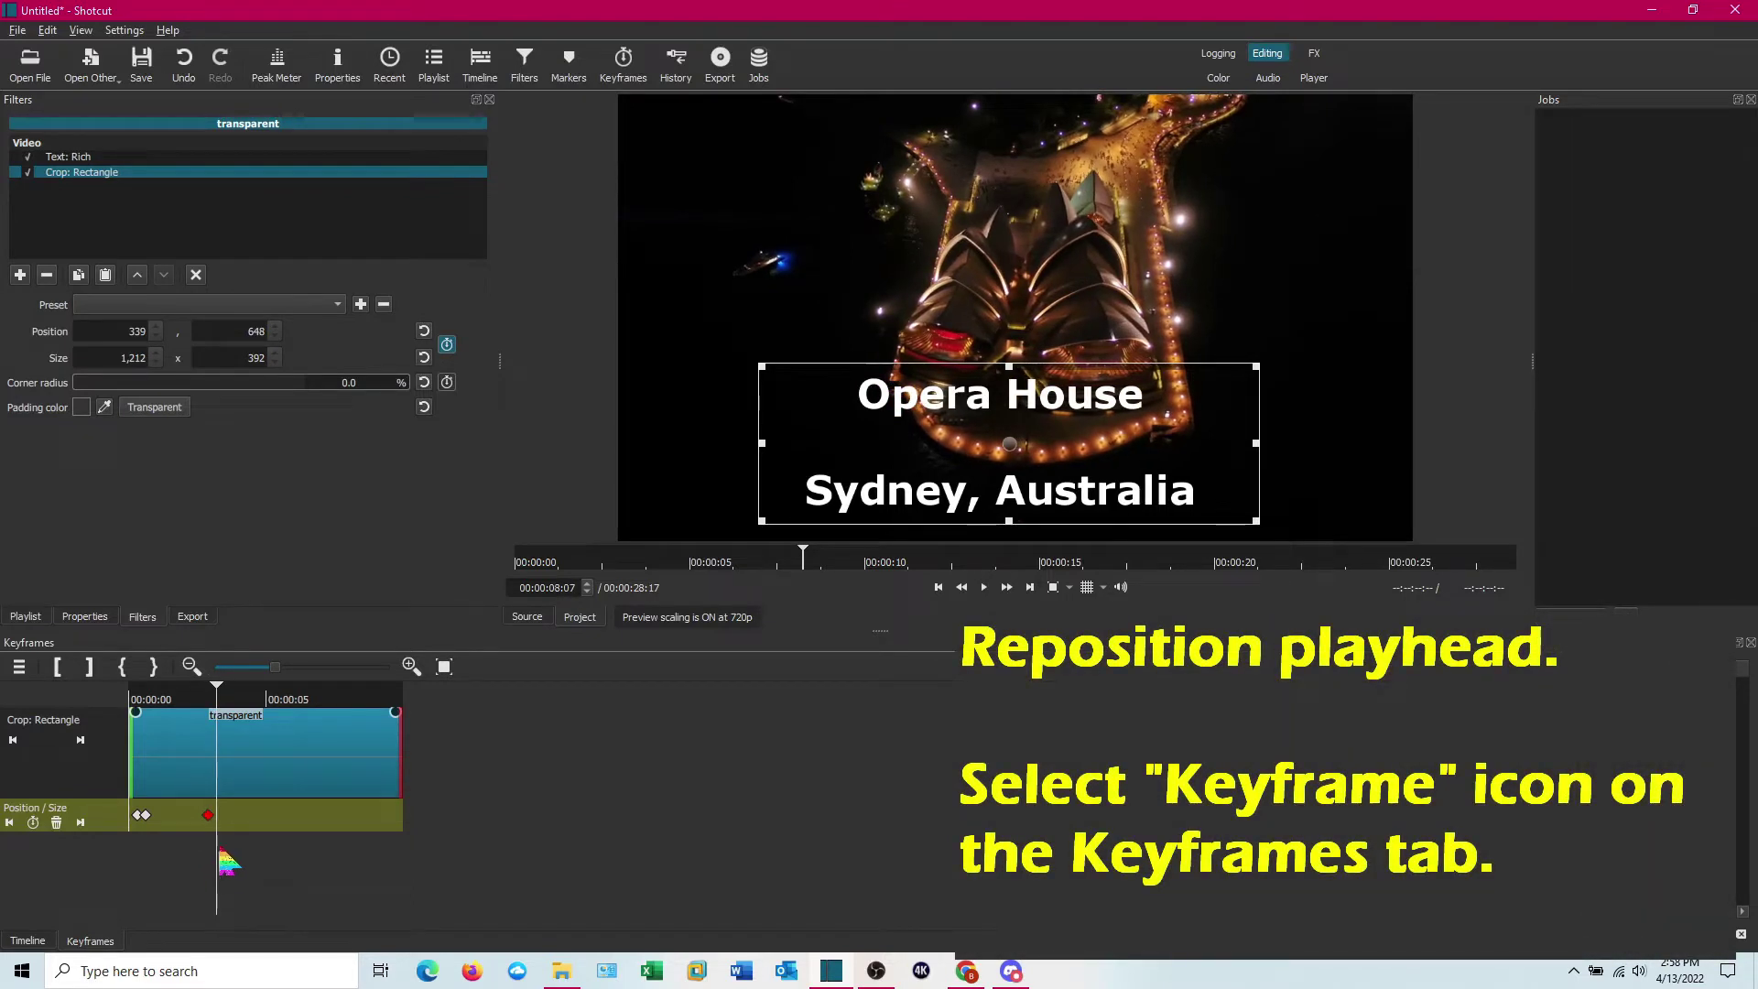
left_click(34, 824)
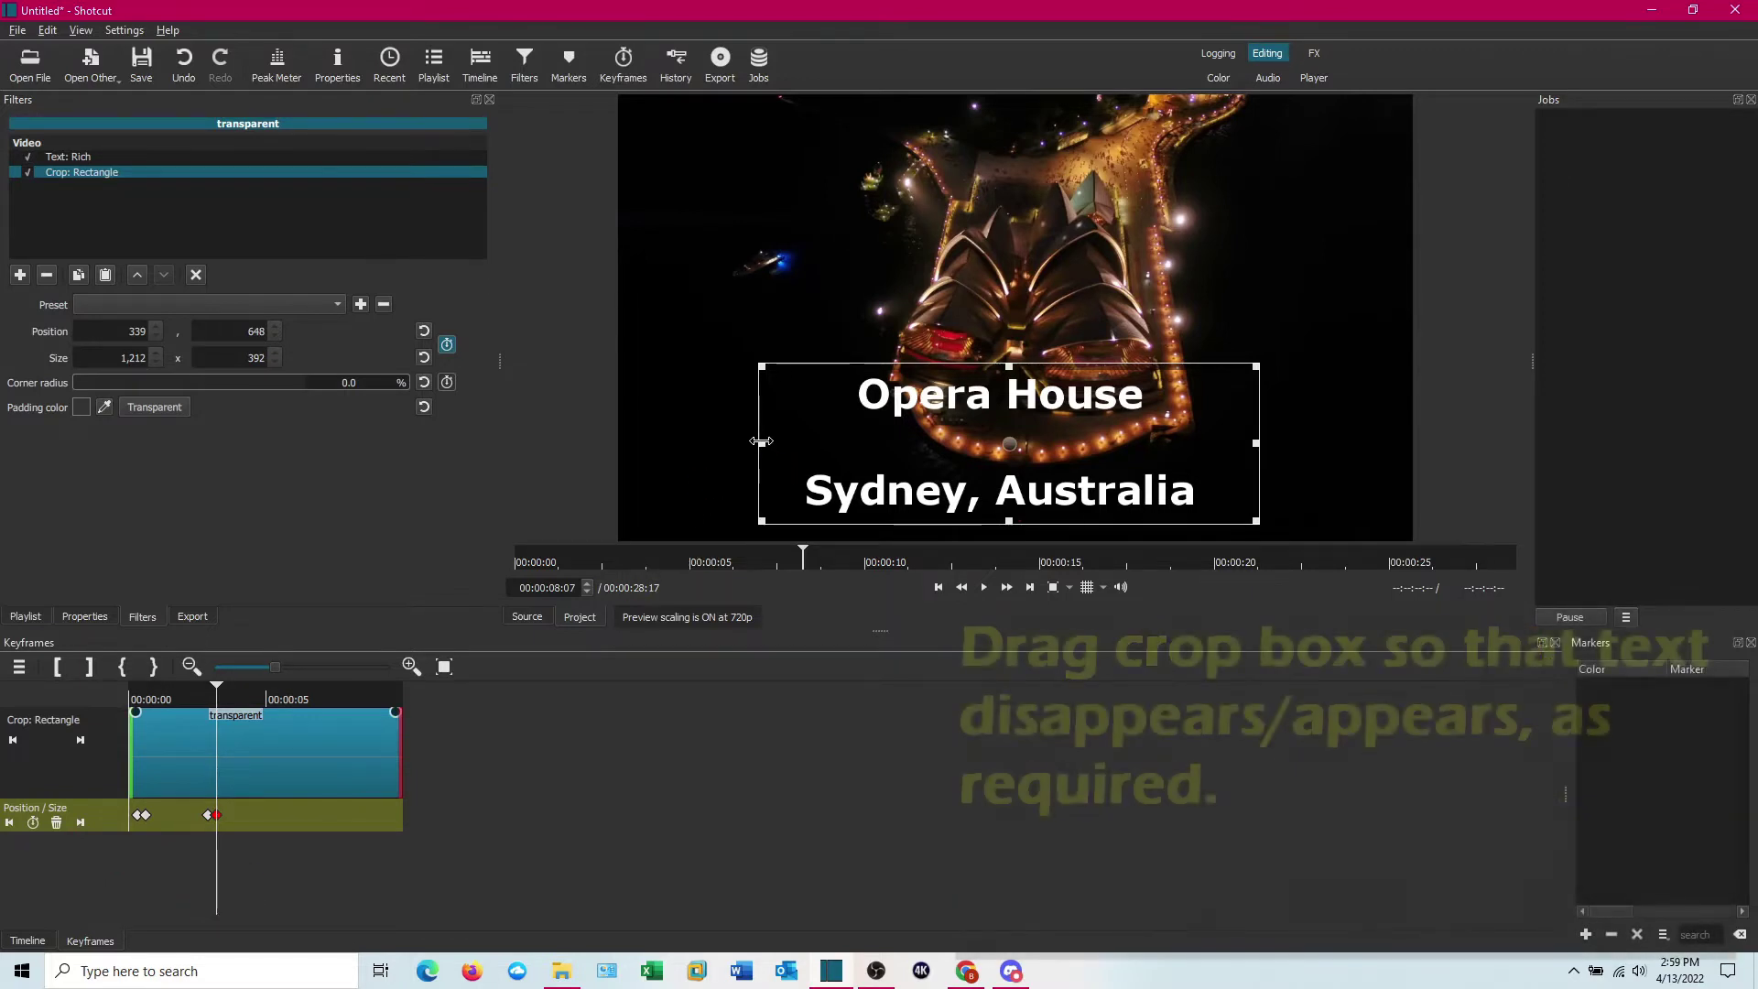
left_click_drag(781, 455, 1238, 463)
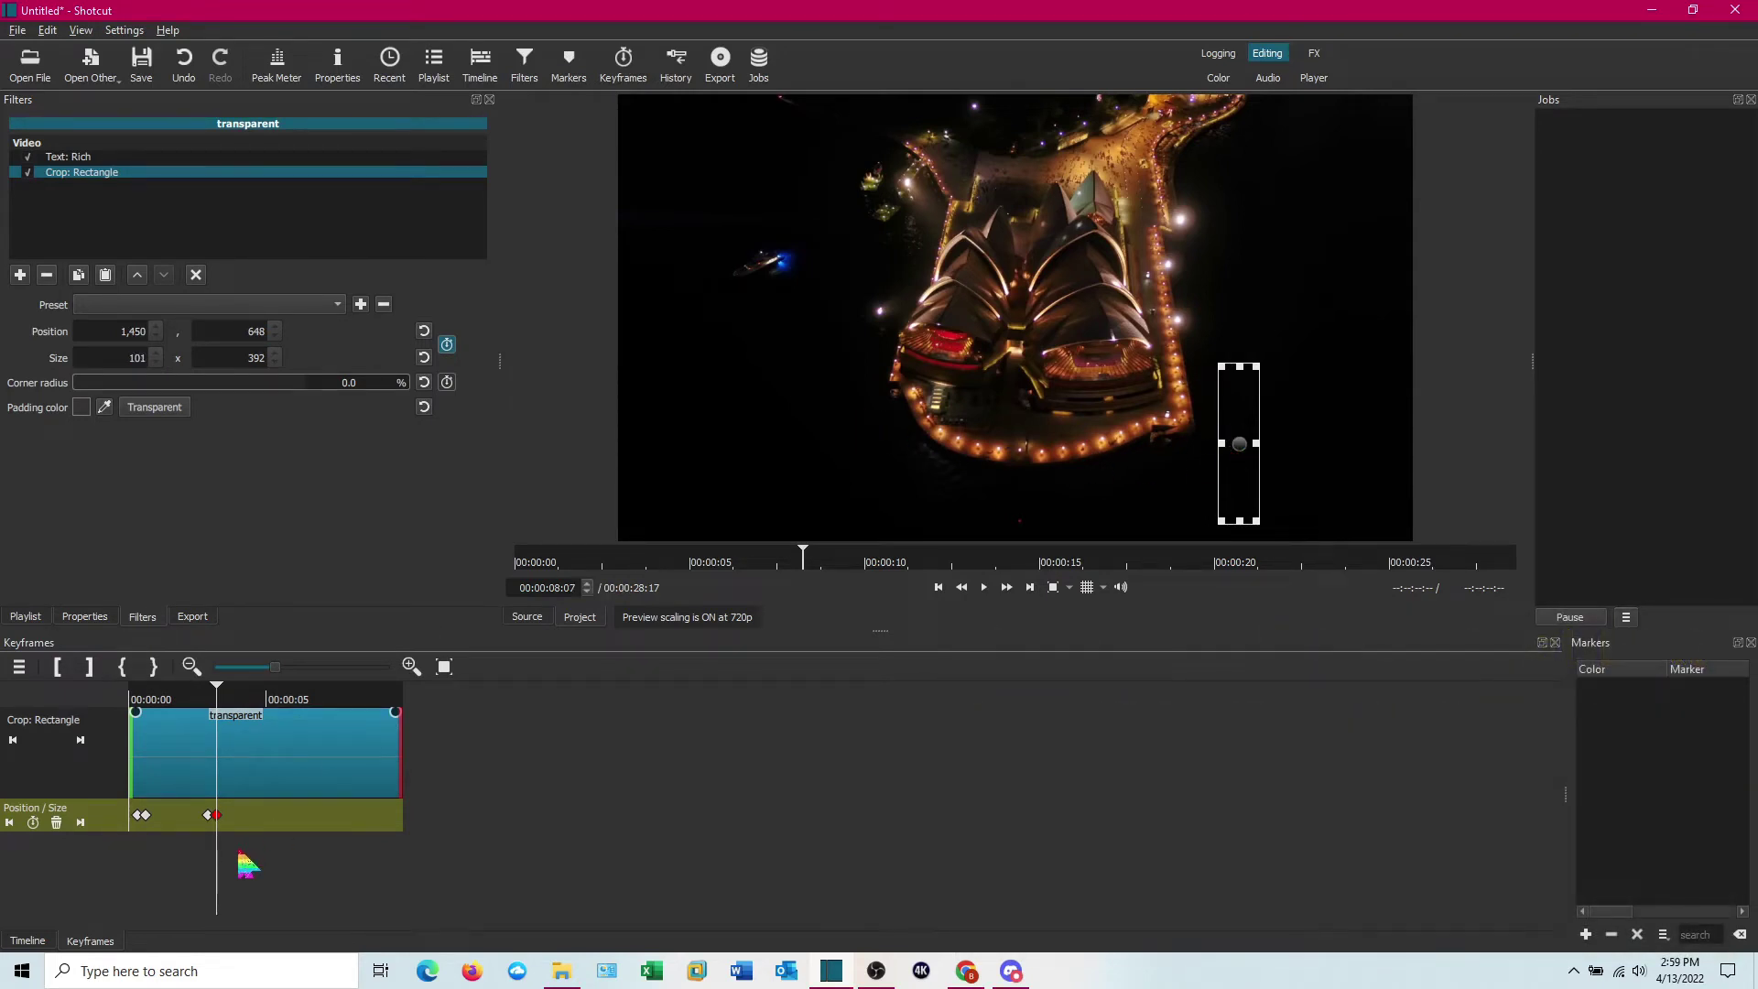
Replay the title on the main timeline, checking it appears near 00:00:07 and vanishes by 00:00:09.
left_click_drag(216, 865, 176, 856)
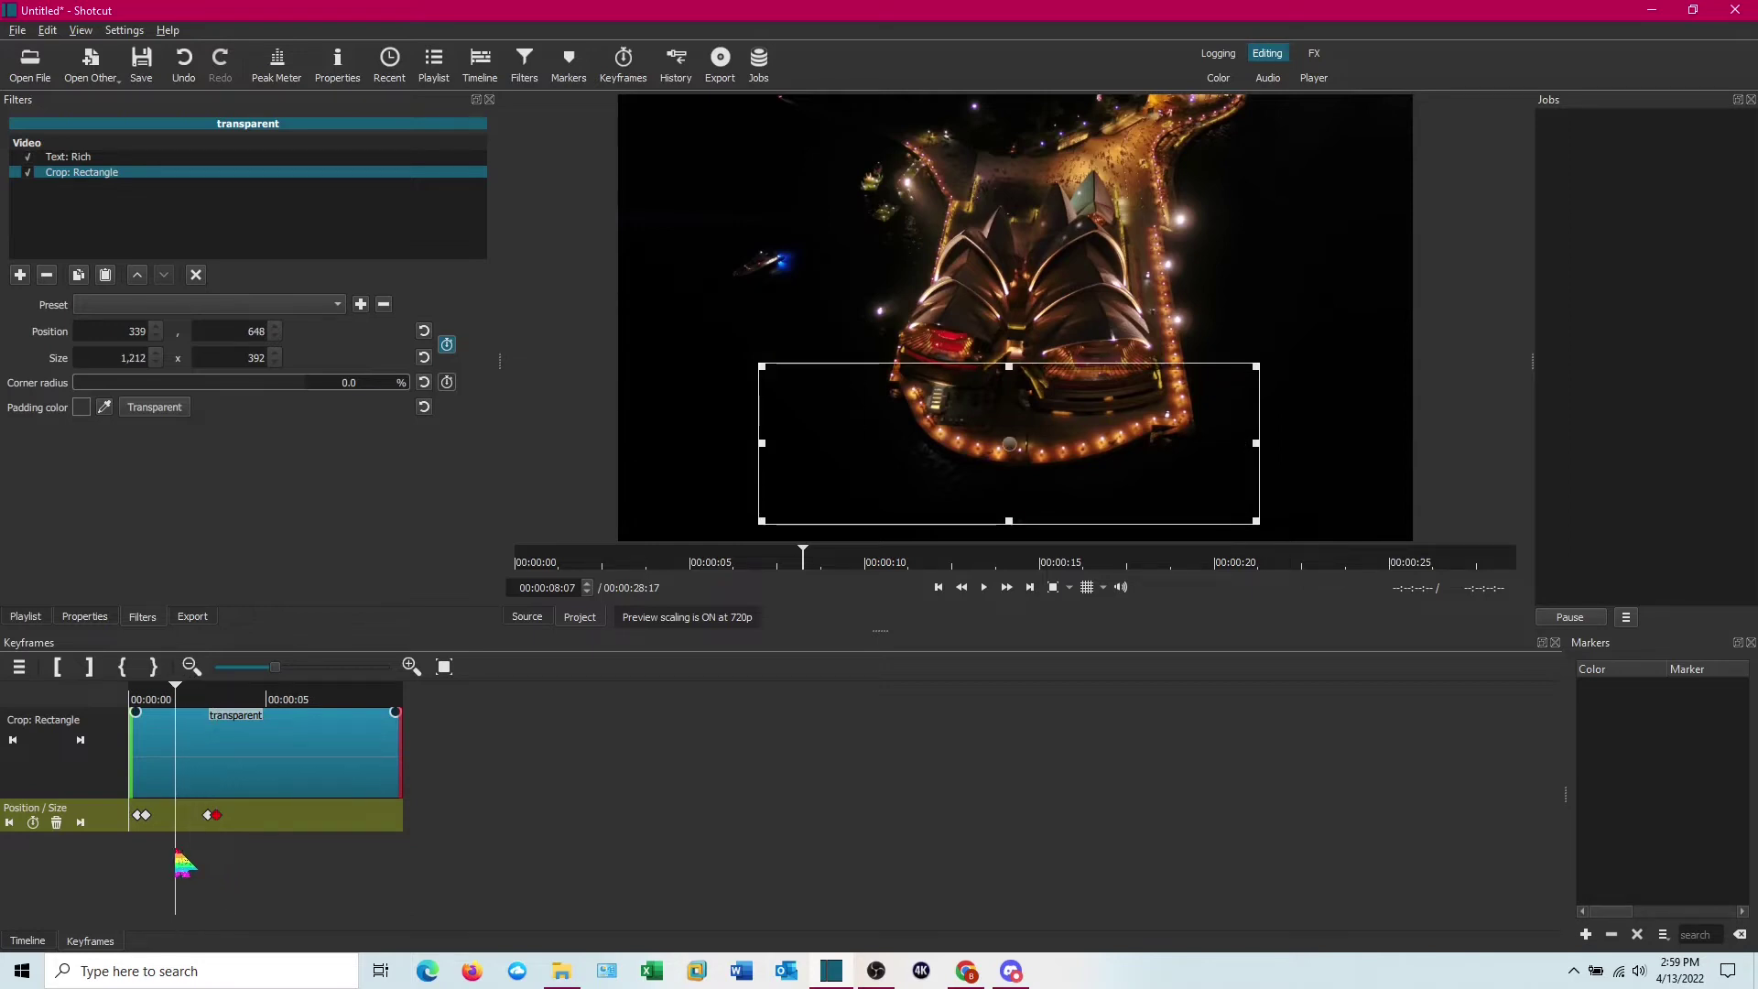
left_click(28, 943)
left_click(86, 885)
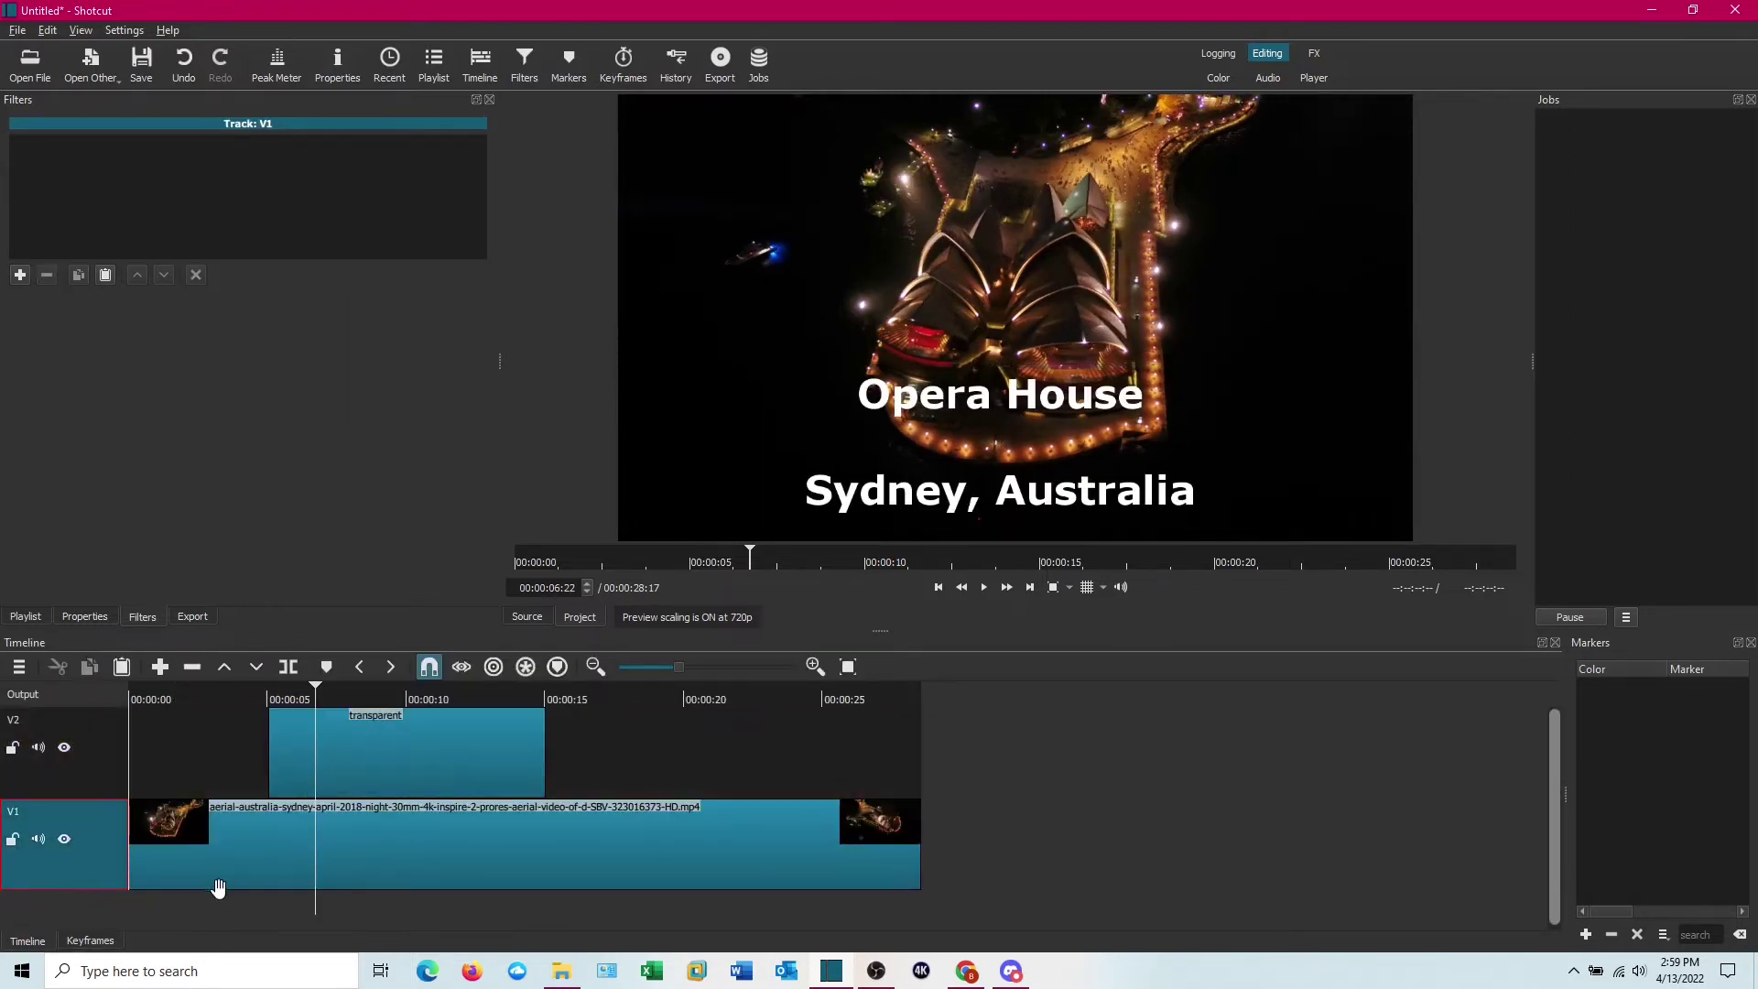
left_click_drag(315, 912, 258, 908)
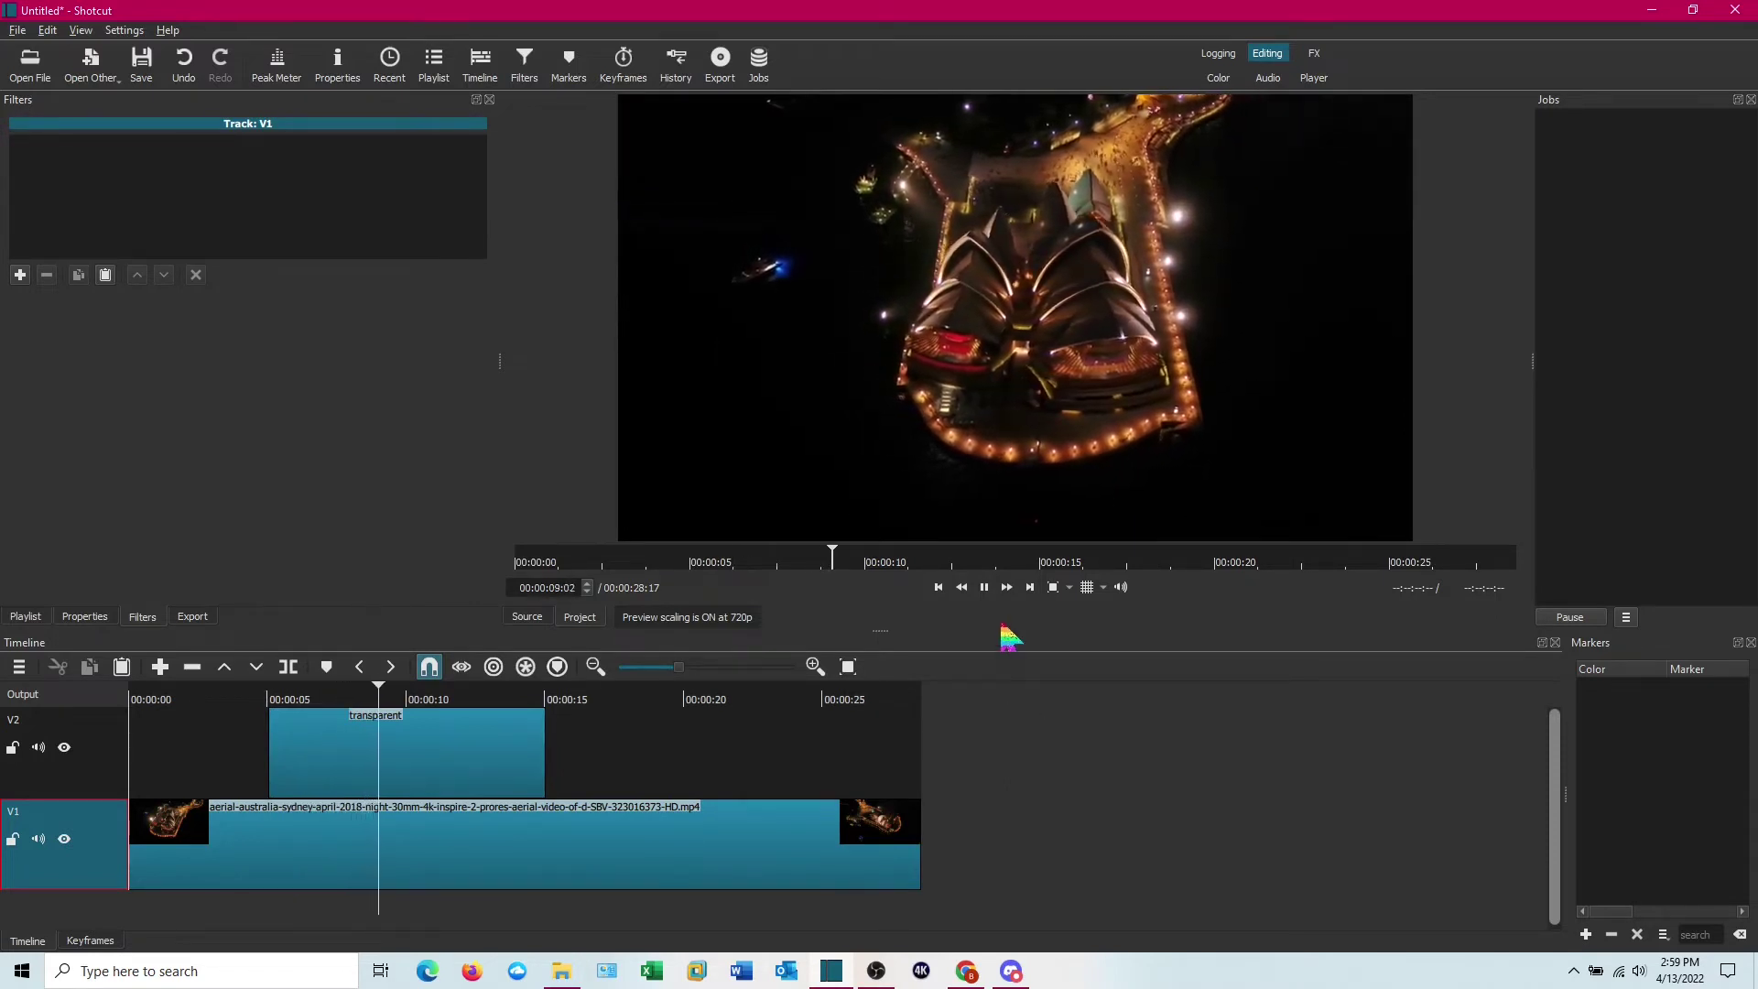
left_click(985, 589)
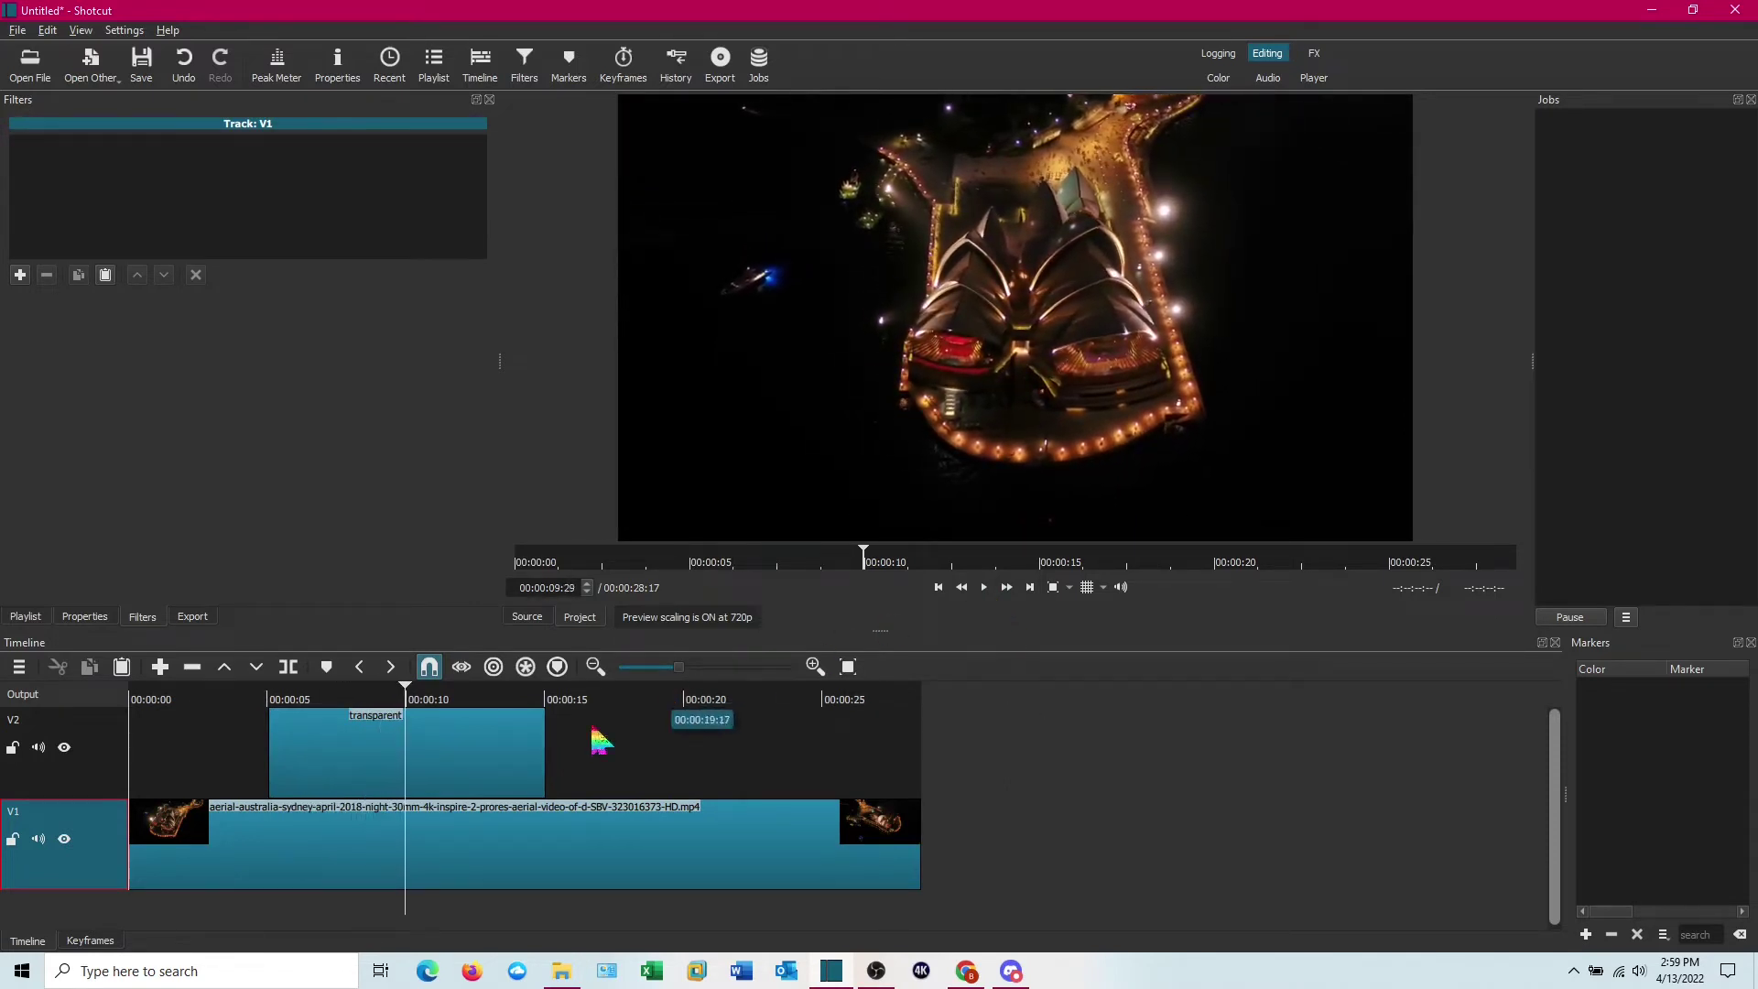
Show the title clip's Crop: Rectangle keyframes at 00:00:06:24 with the caption fully revealed.
left_click(325, 751)
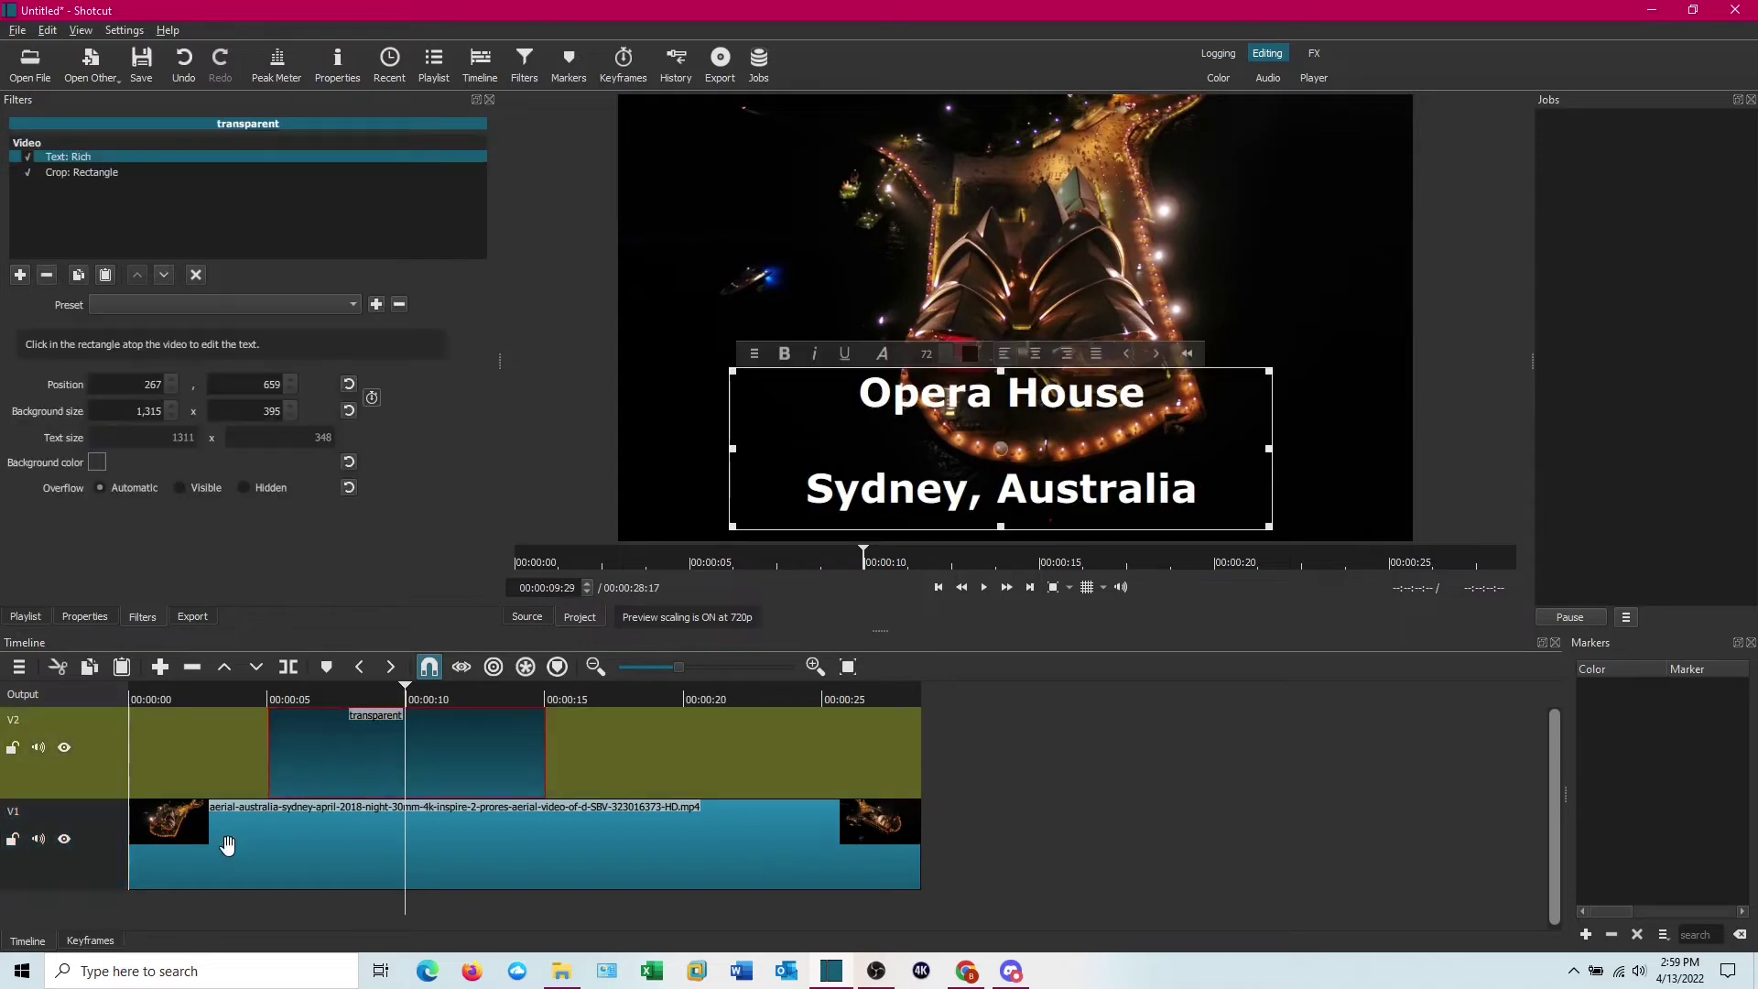
left_click(110, 944)
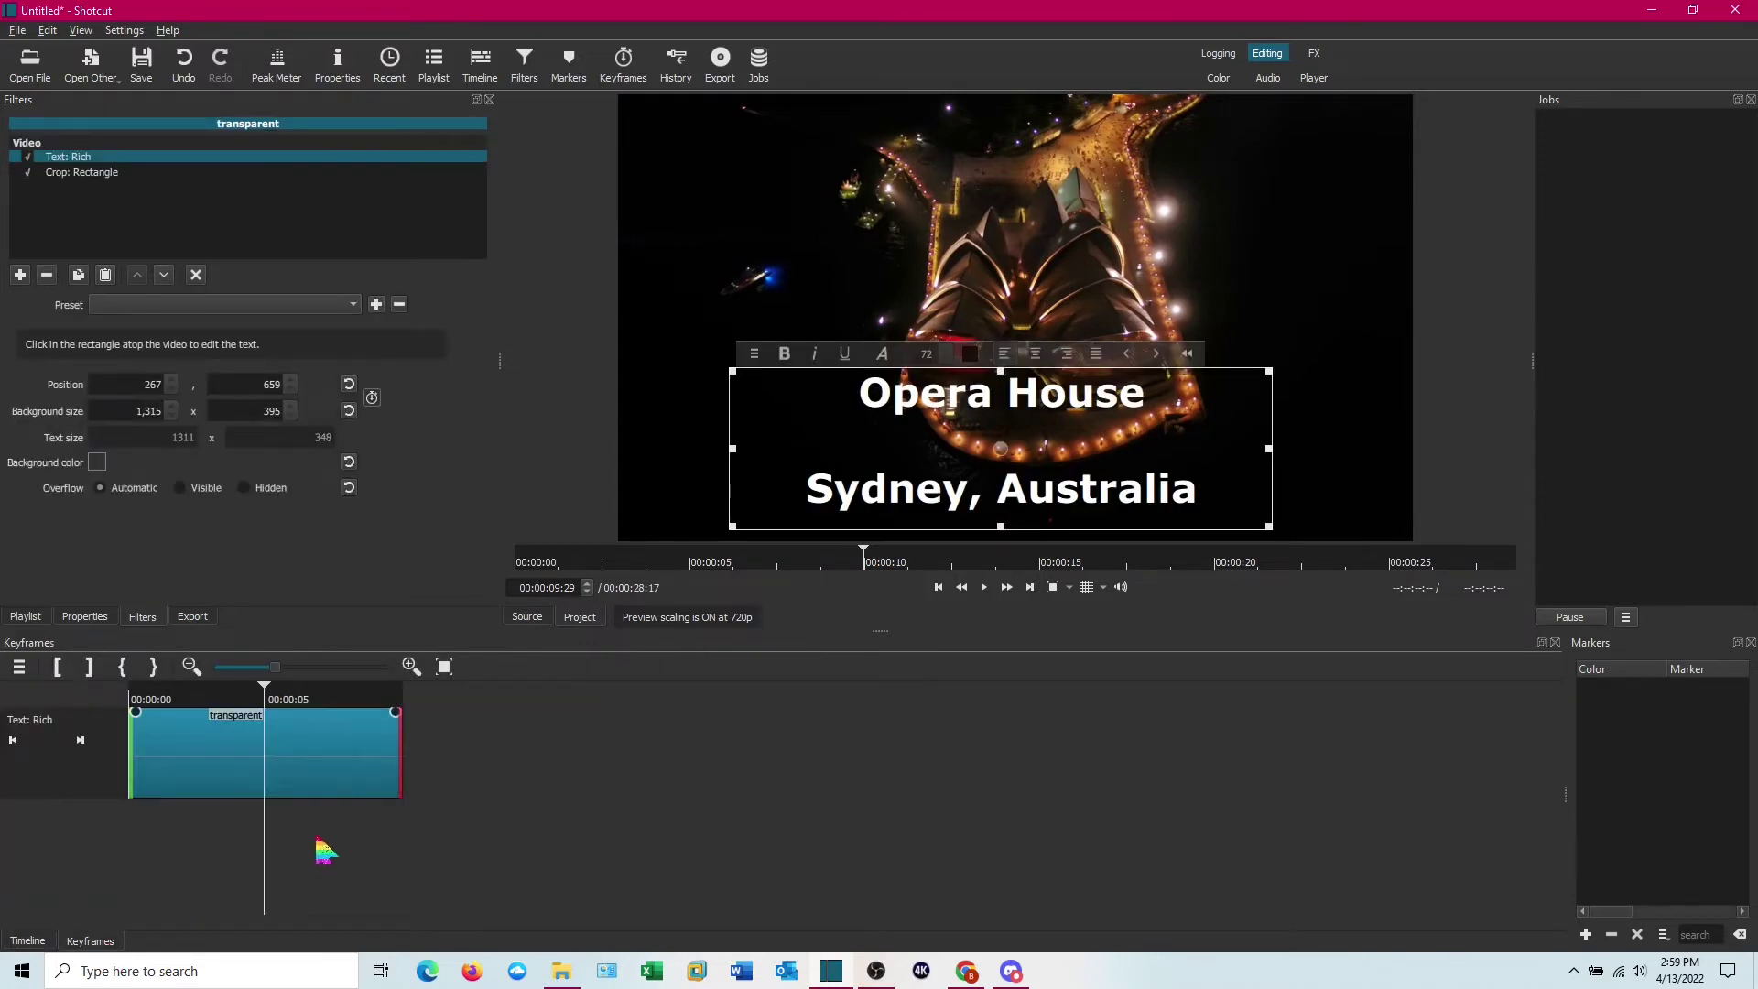
left_click(91, 176)
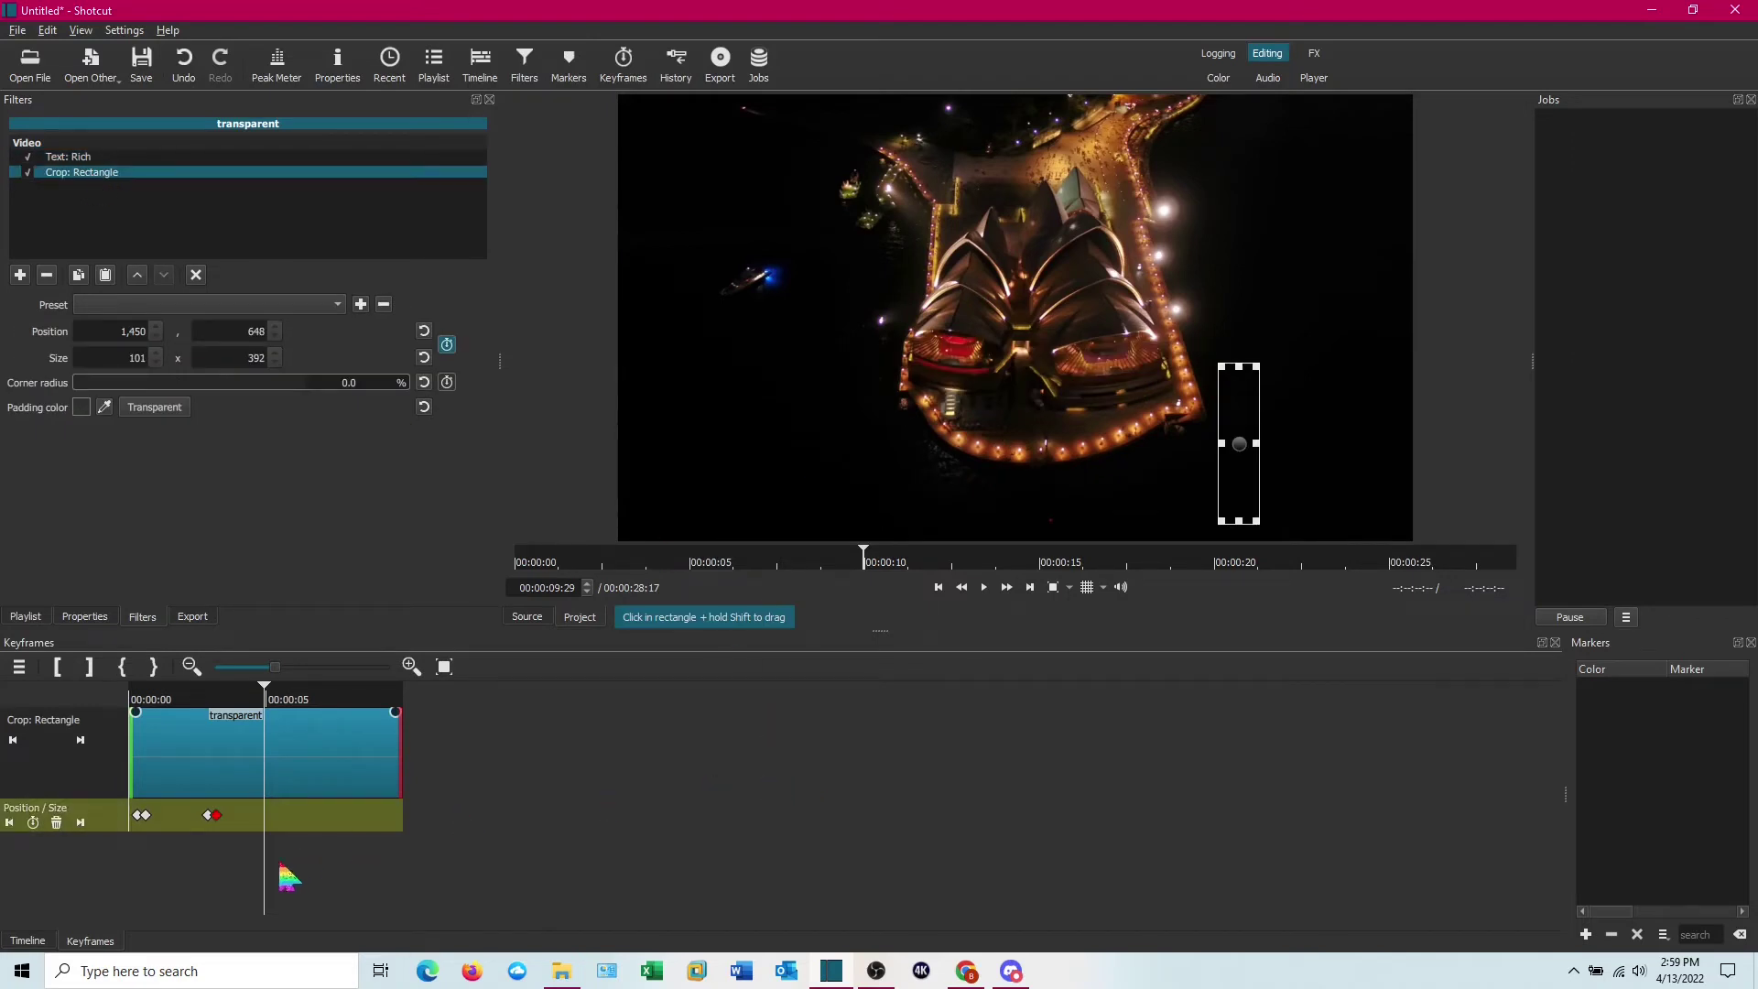
left_click(178, 875)
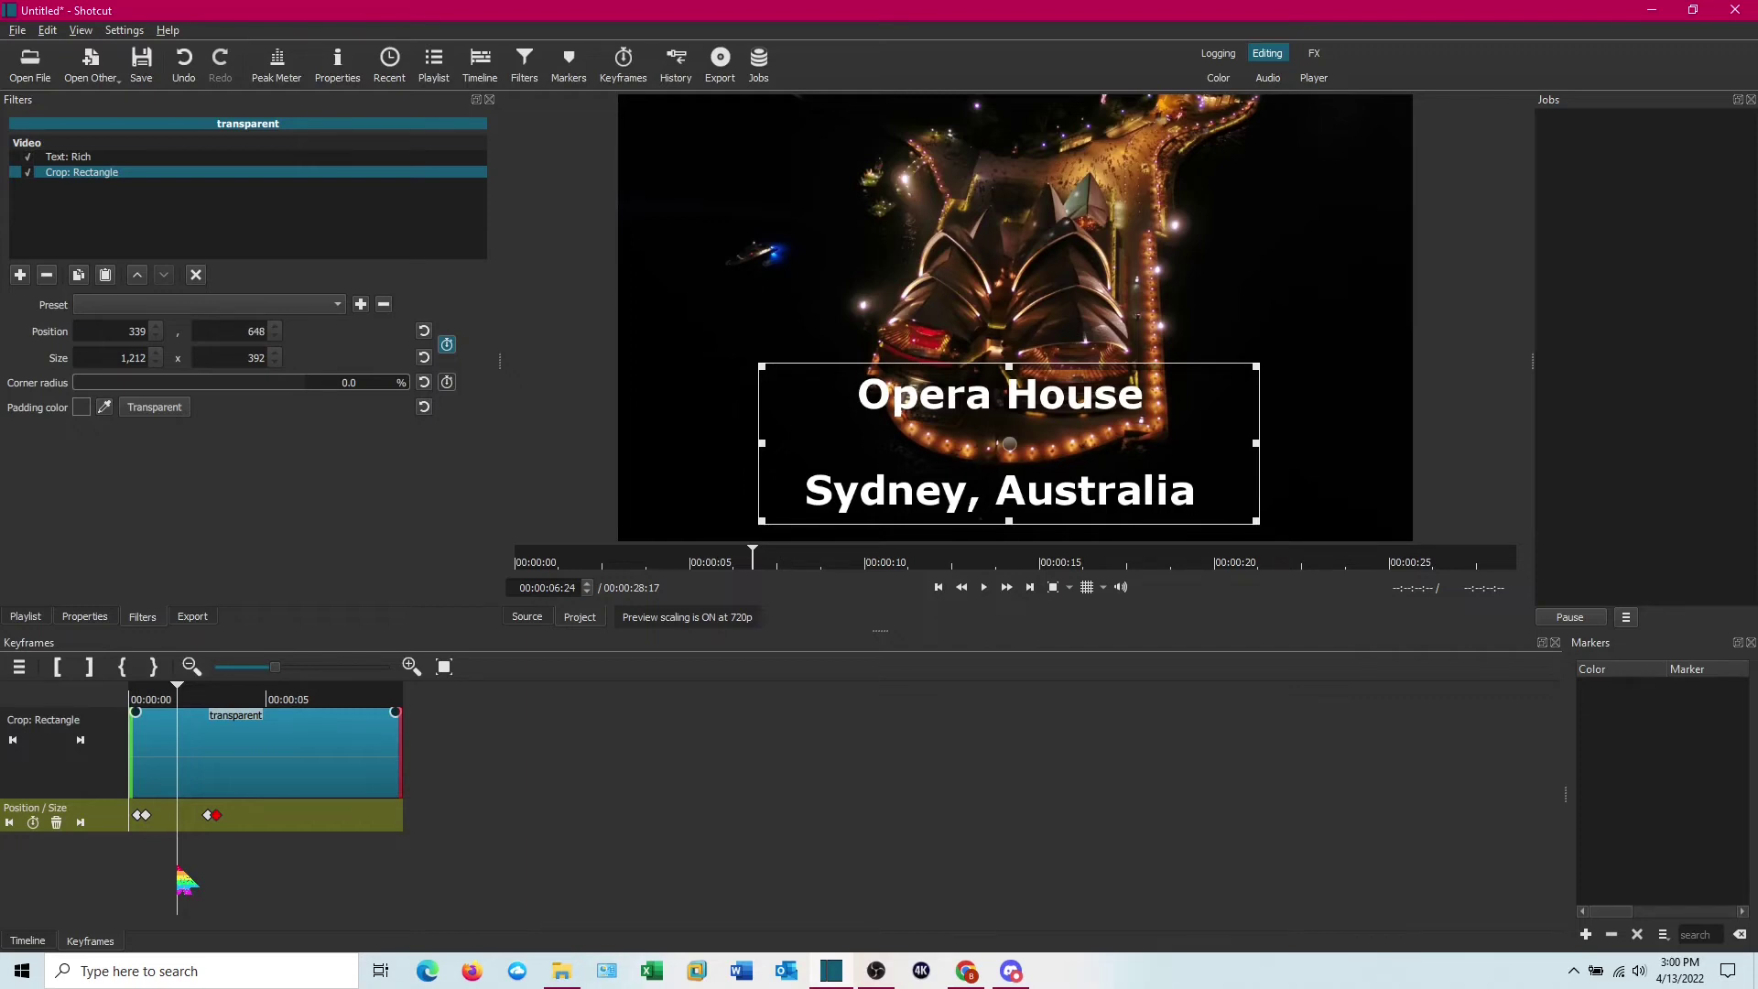
Add a third video track V3 above V2 and enlarge the timeline to show all tracks.
left_click(35, 942)
left_click(88, 797)
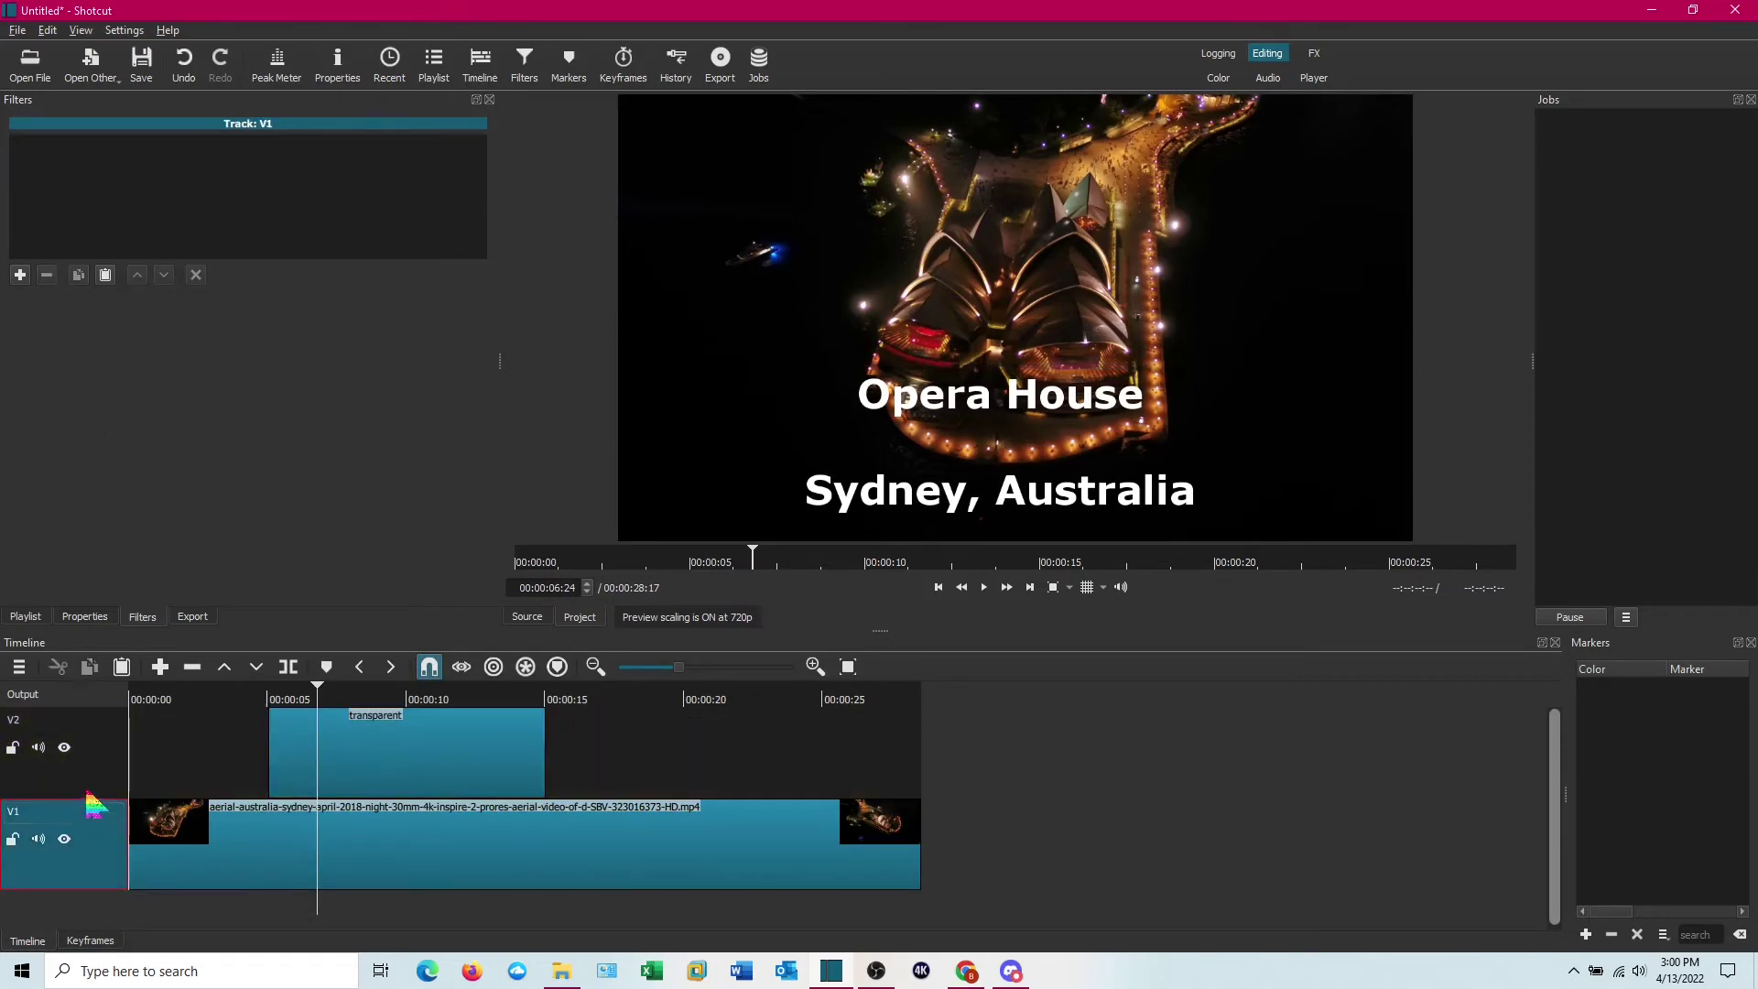
left_click(89, 790)
right_click(85, 784)
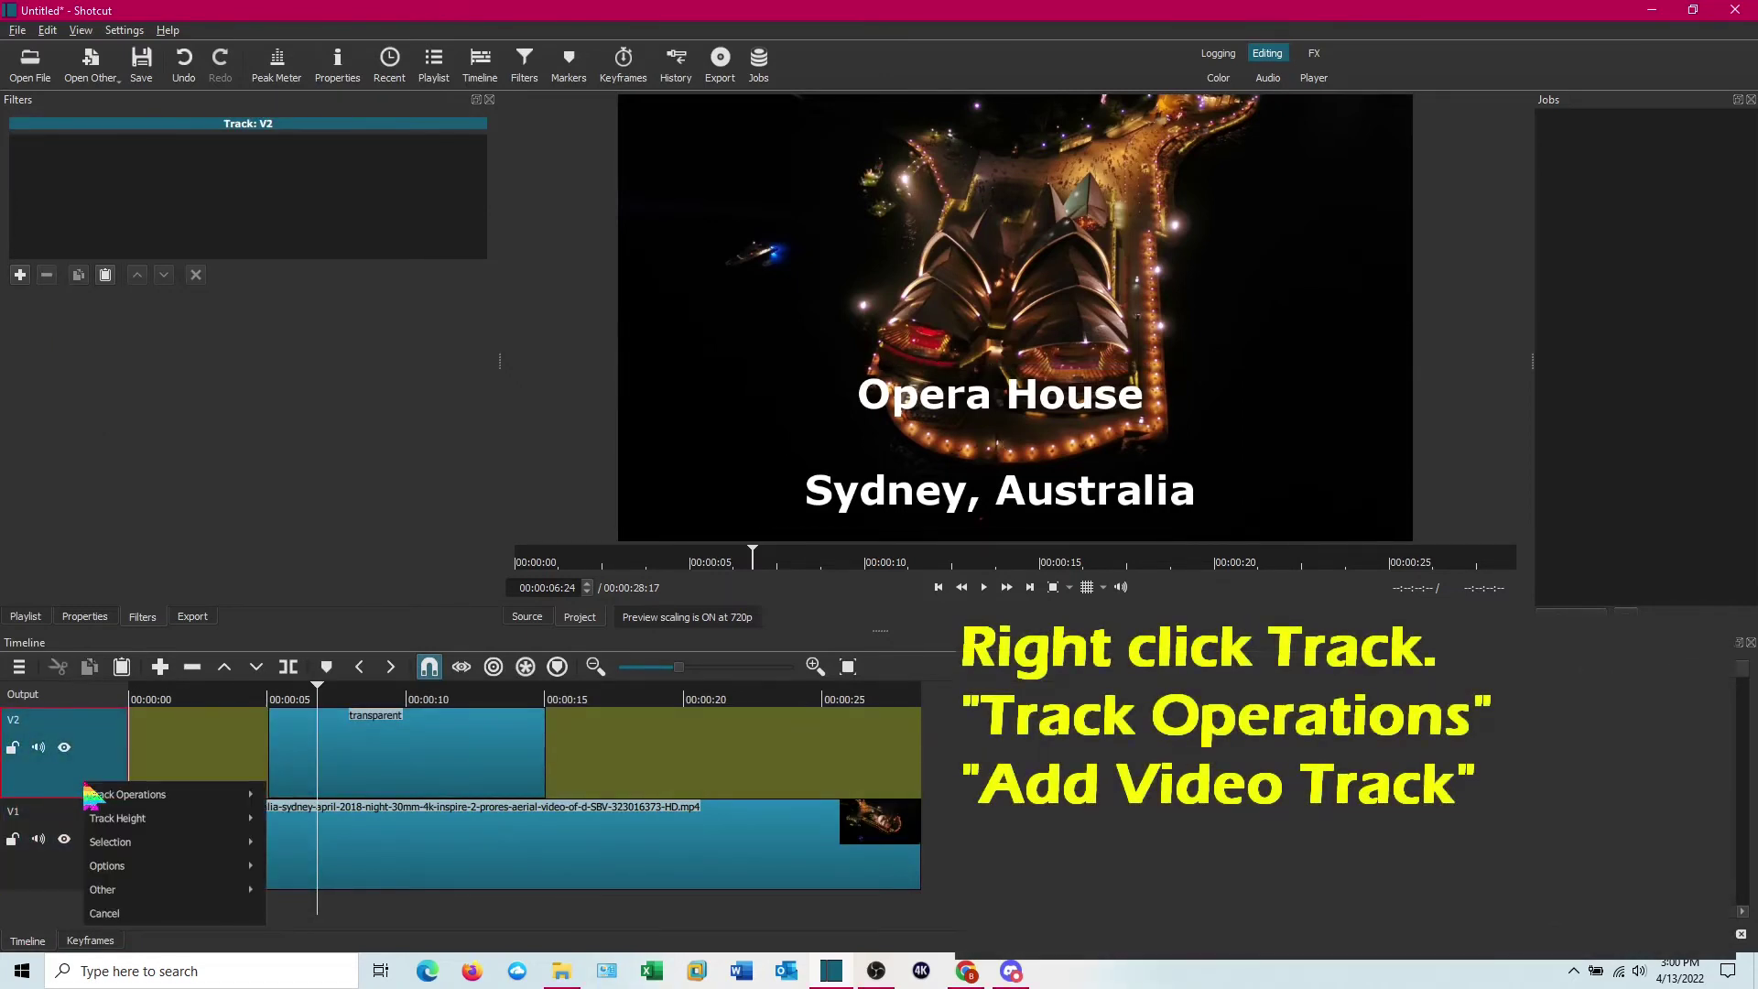
mouse_move(110, 800)
left_click(322, 818)
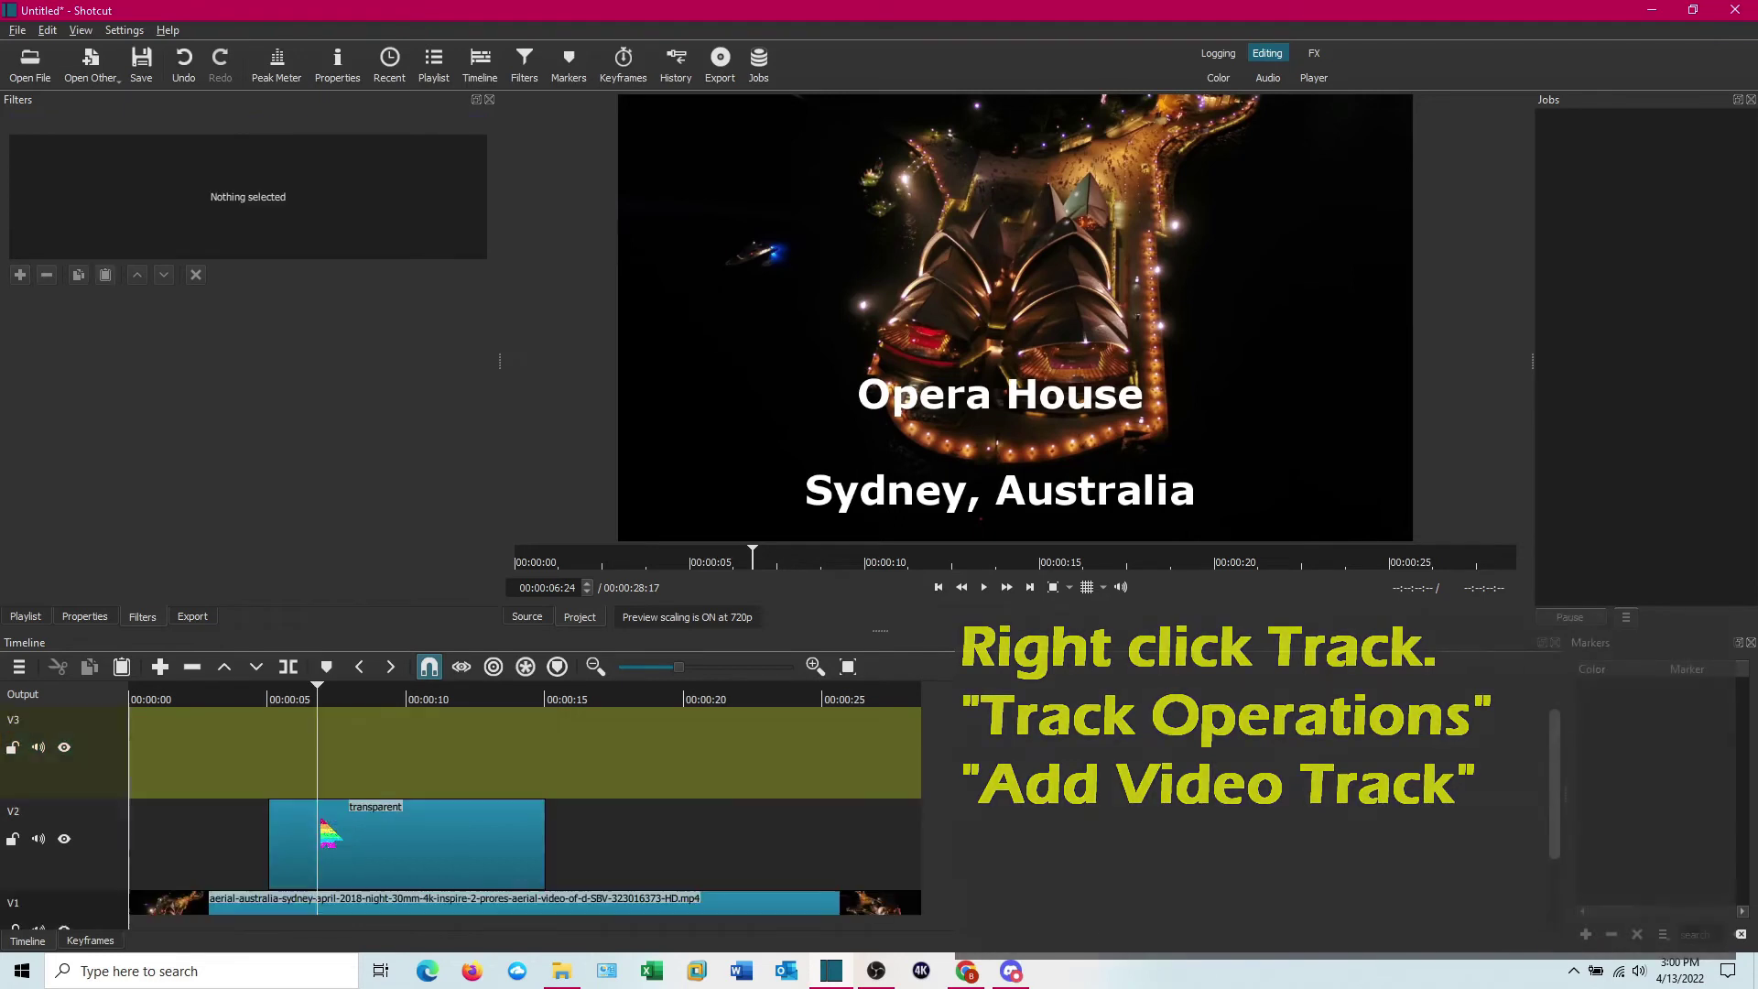
left_click_drag(884, 630, 899, 525)
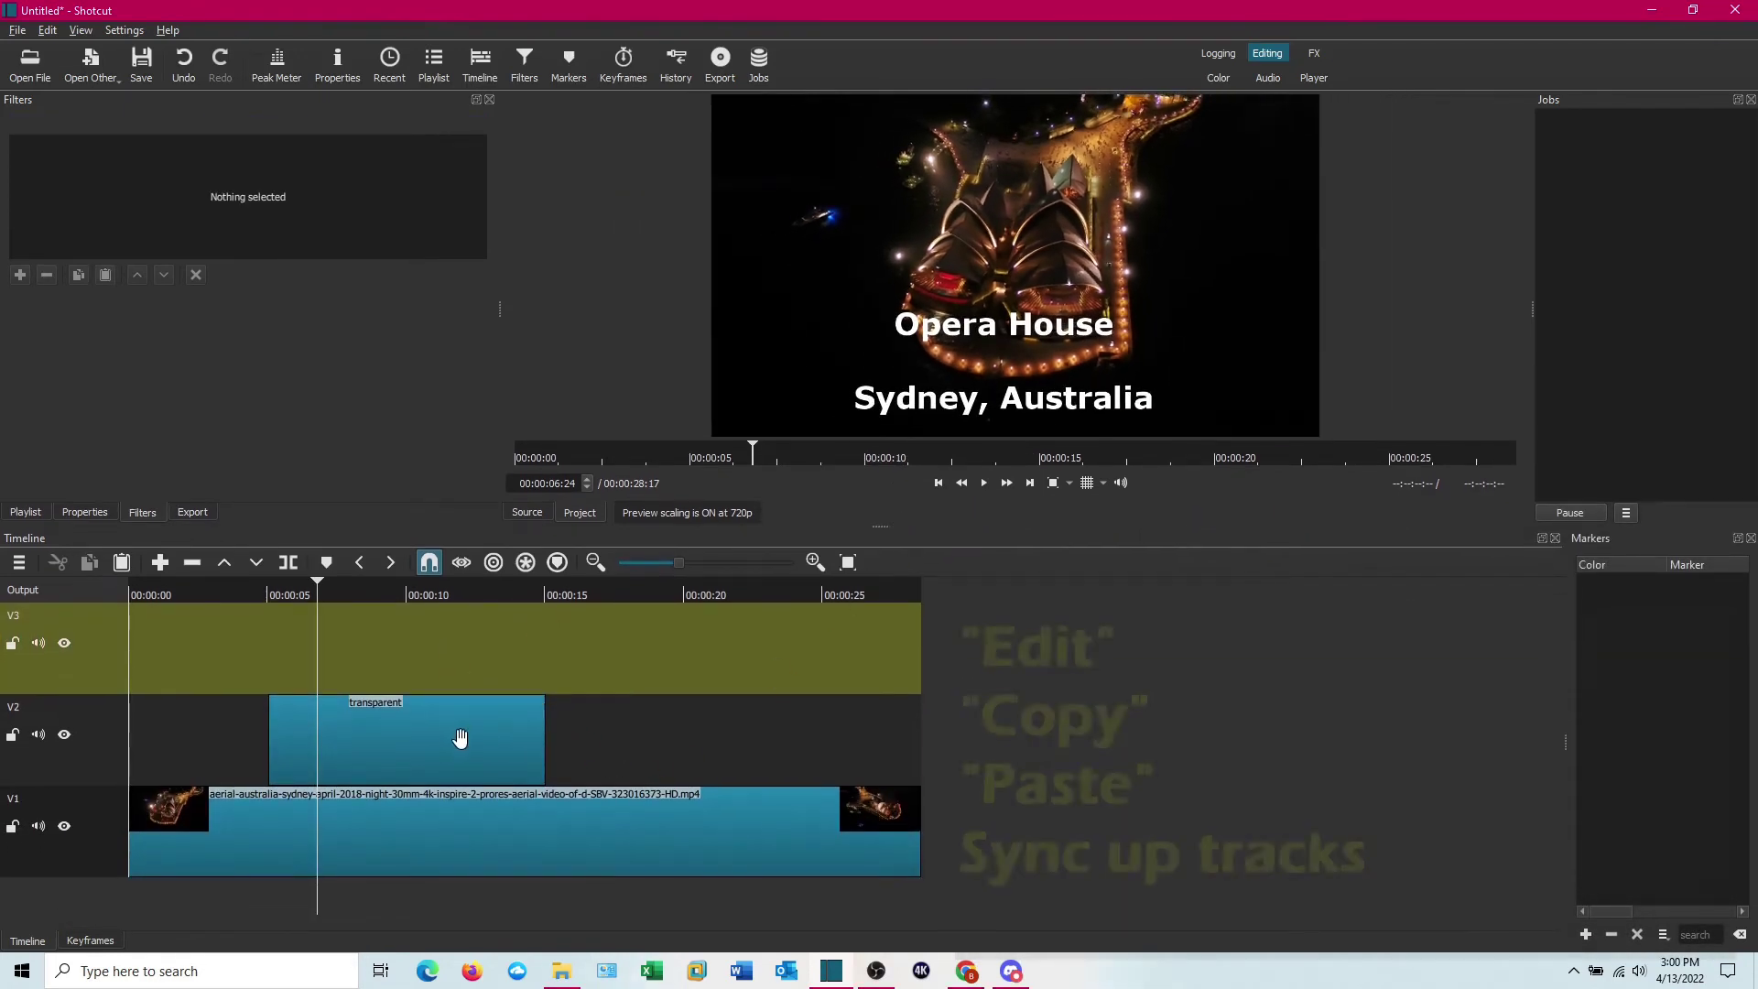
Copy the transparent title clip from V2 and paste it onto V3 at the same position.
left_click(456, 738)
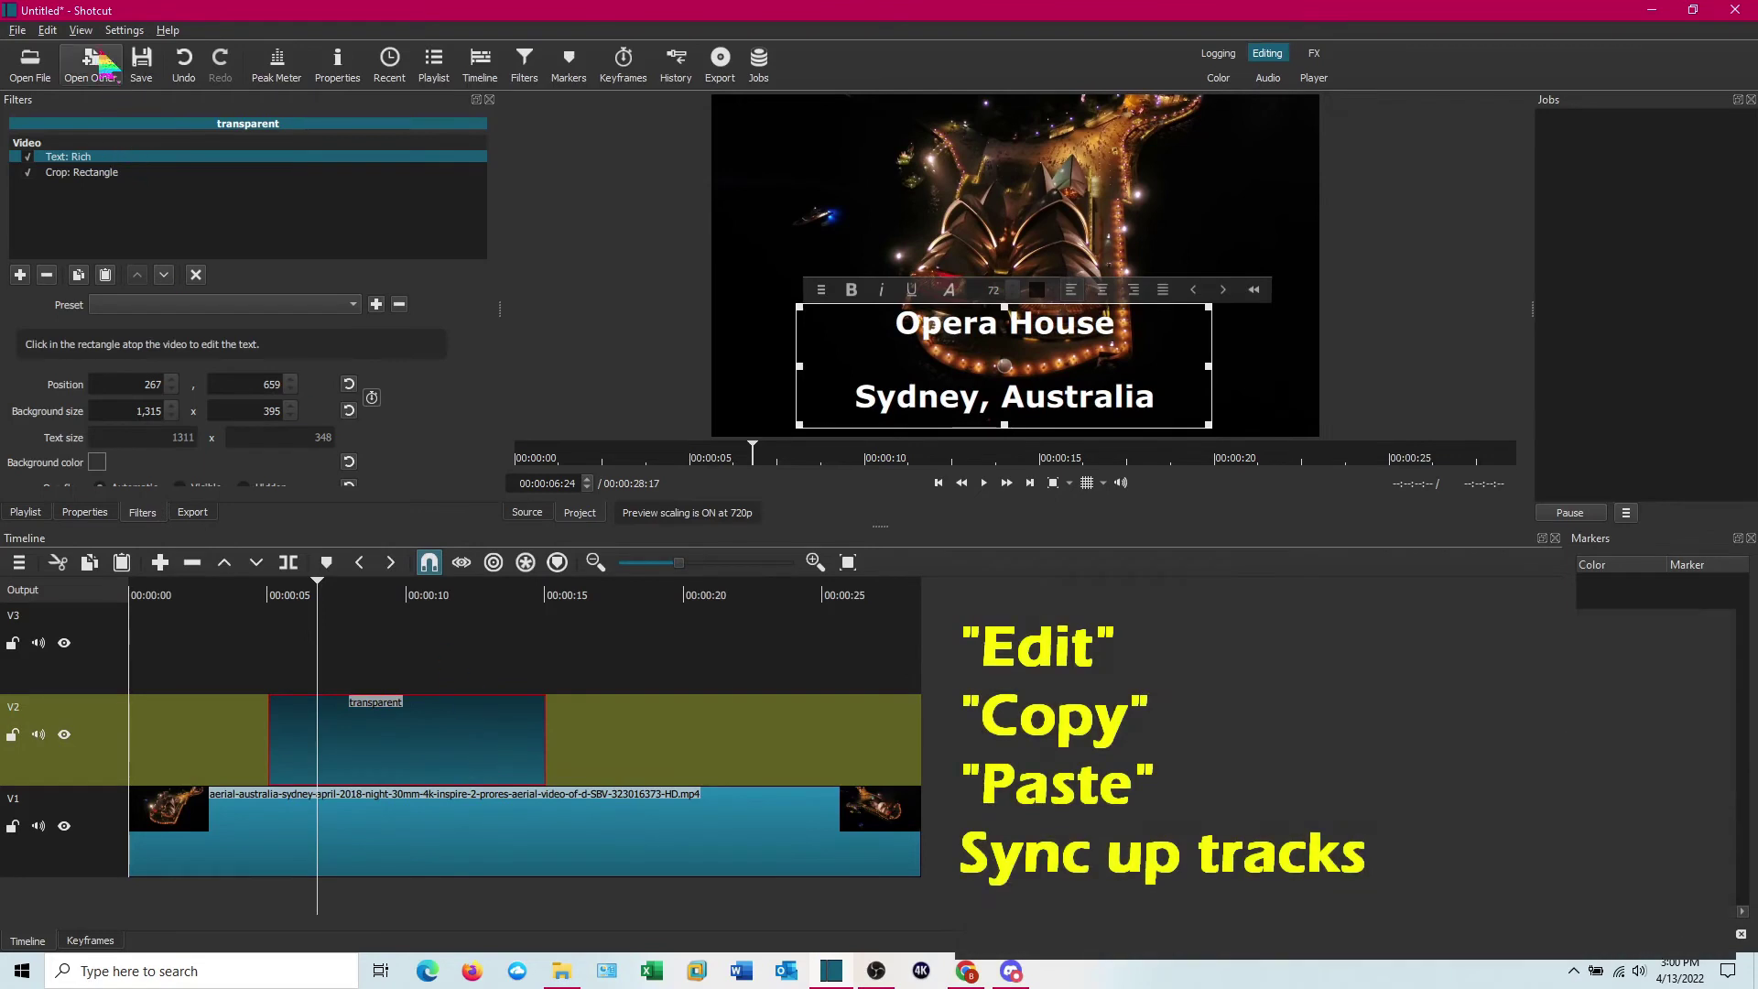
left_click(48, 30)
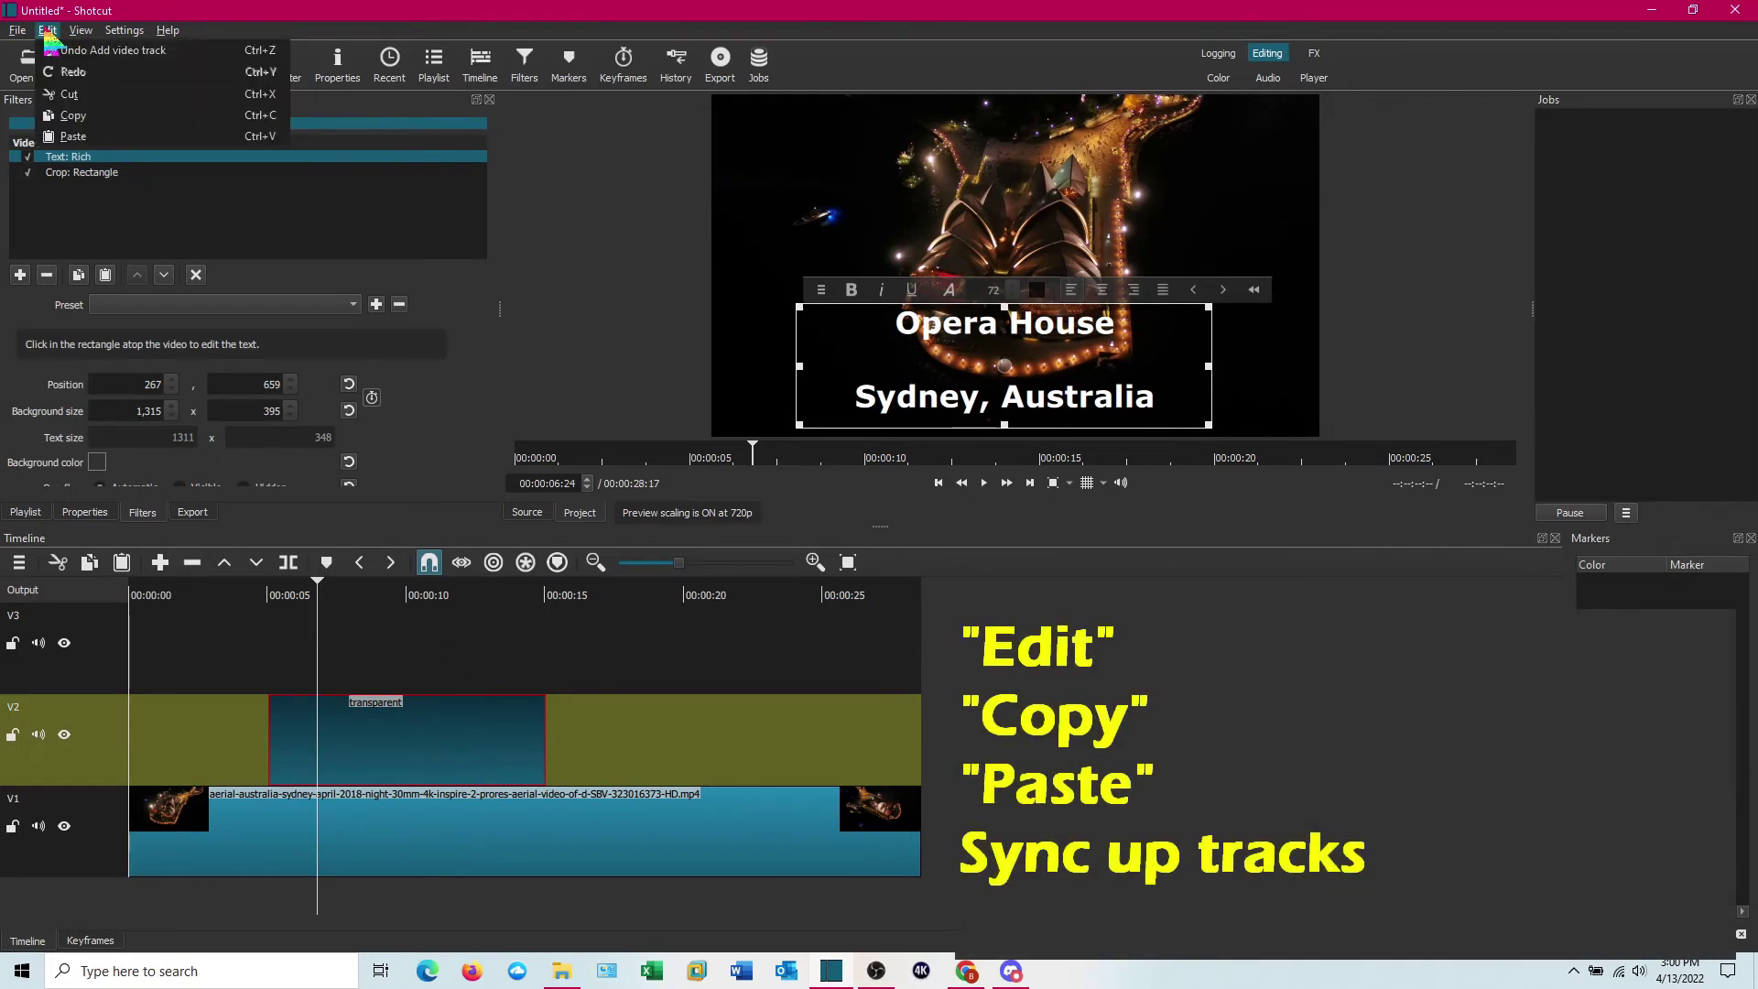
left_click(56, 115)
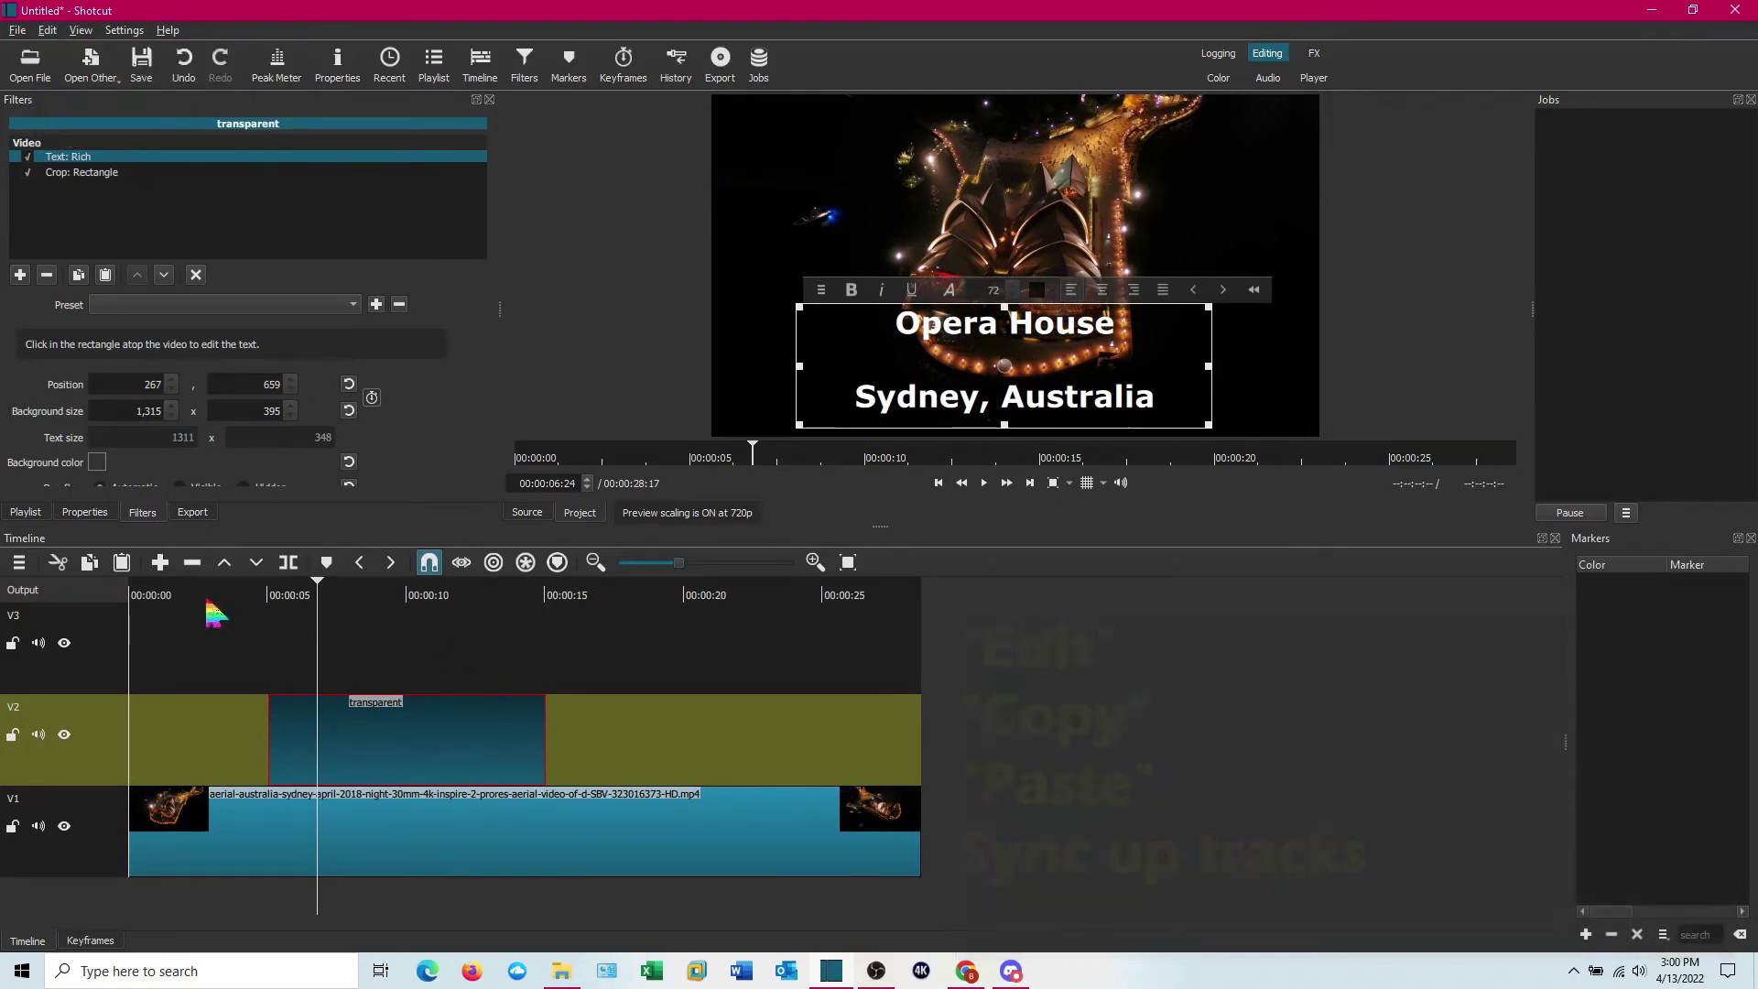
key("ctrl+v")
left_click(352, 649, "ctrl")
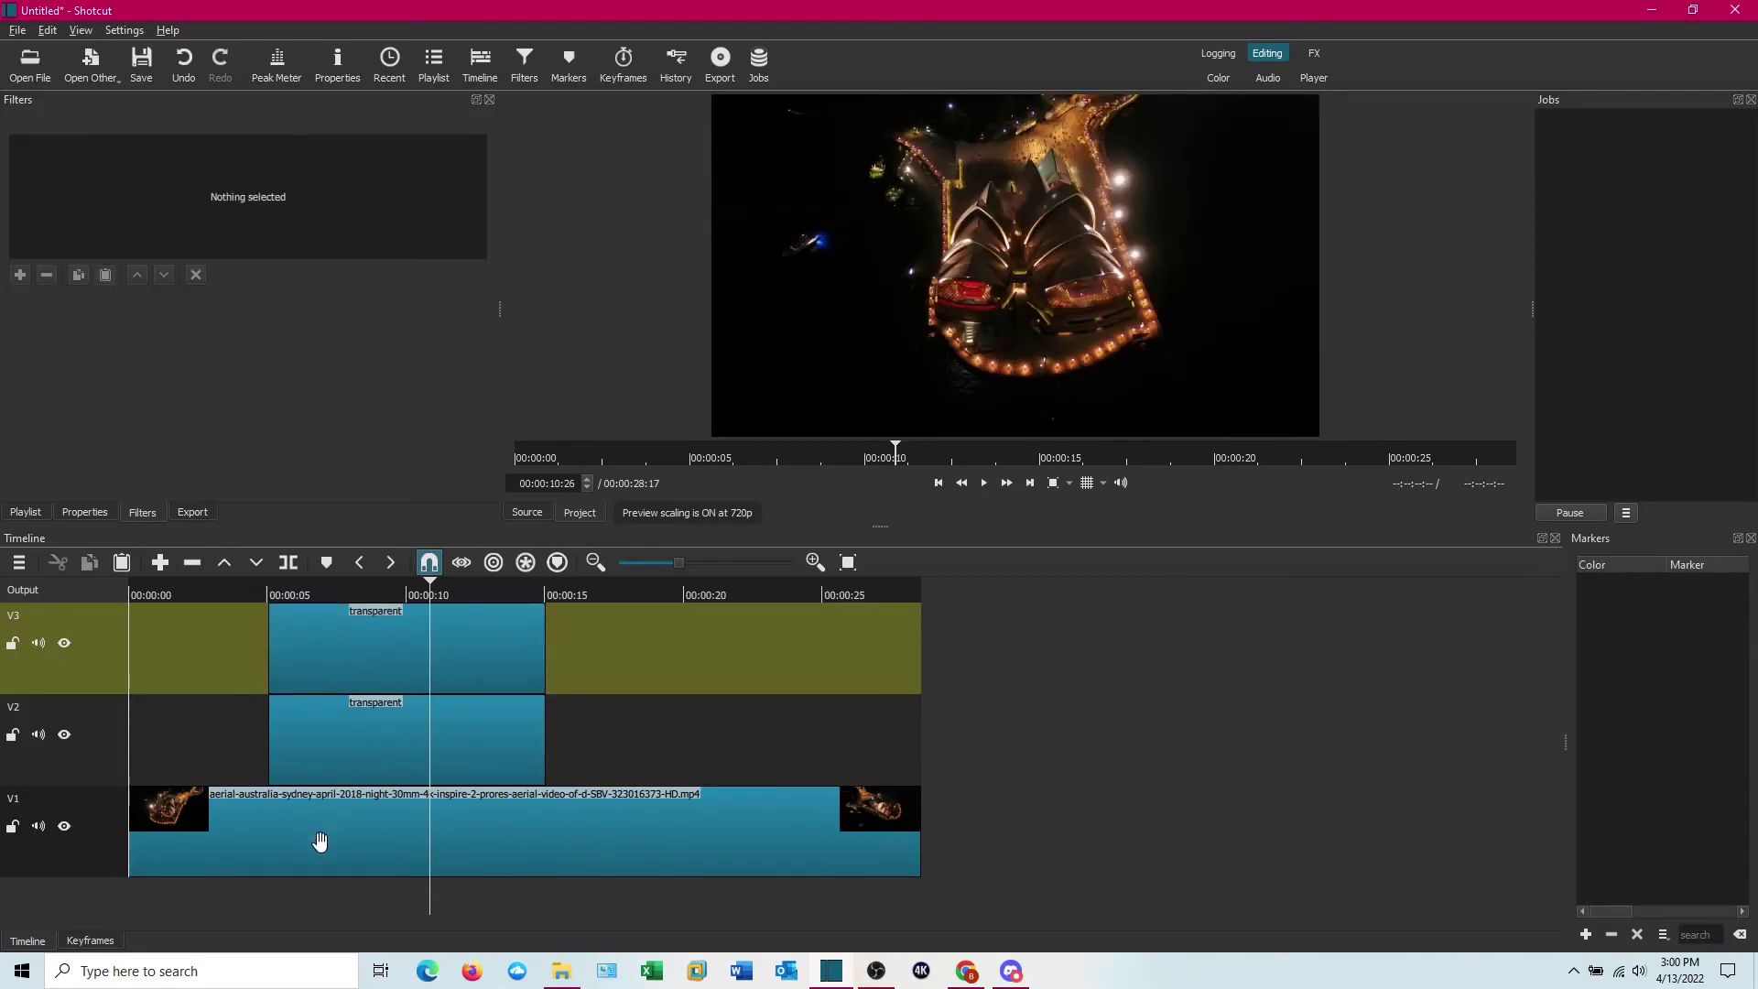
At 06:18, where the title shows, bring up the Text: Rich filter of the lower transparent V2 clip.
left_click(312, 888)
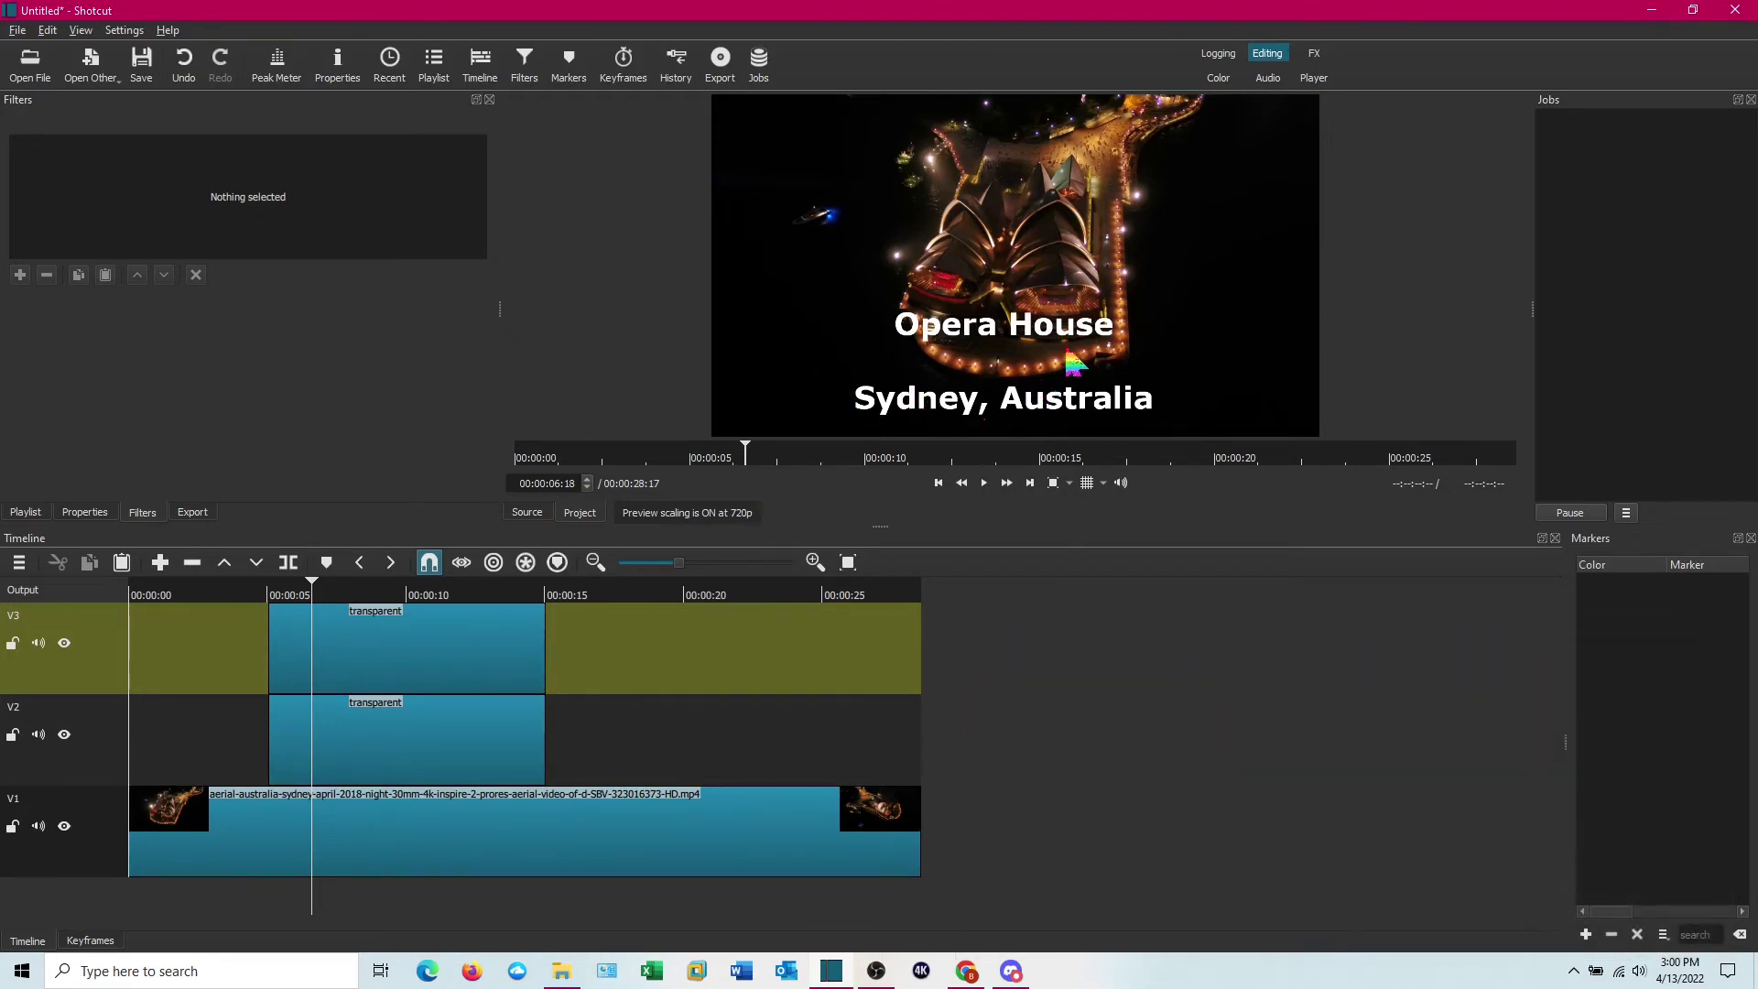
left_click(357, 738)
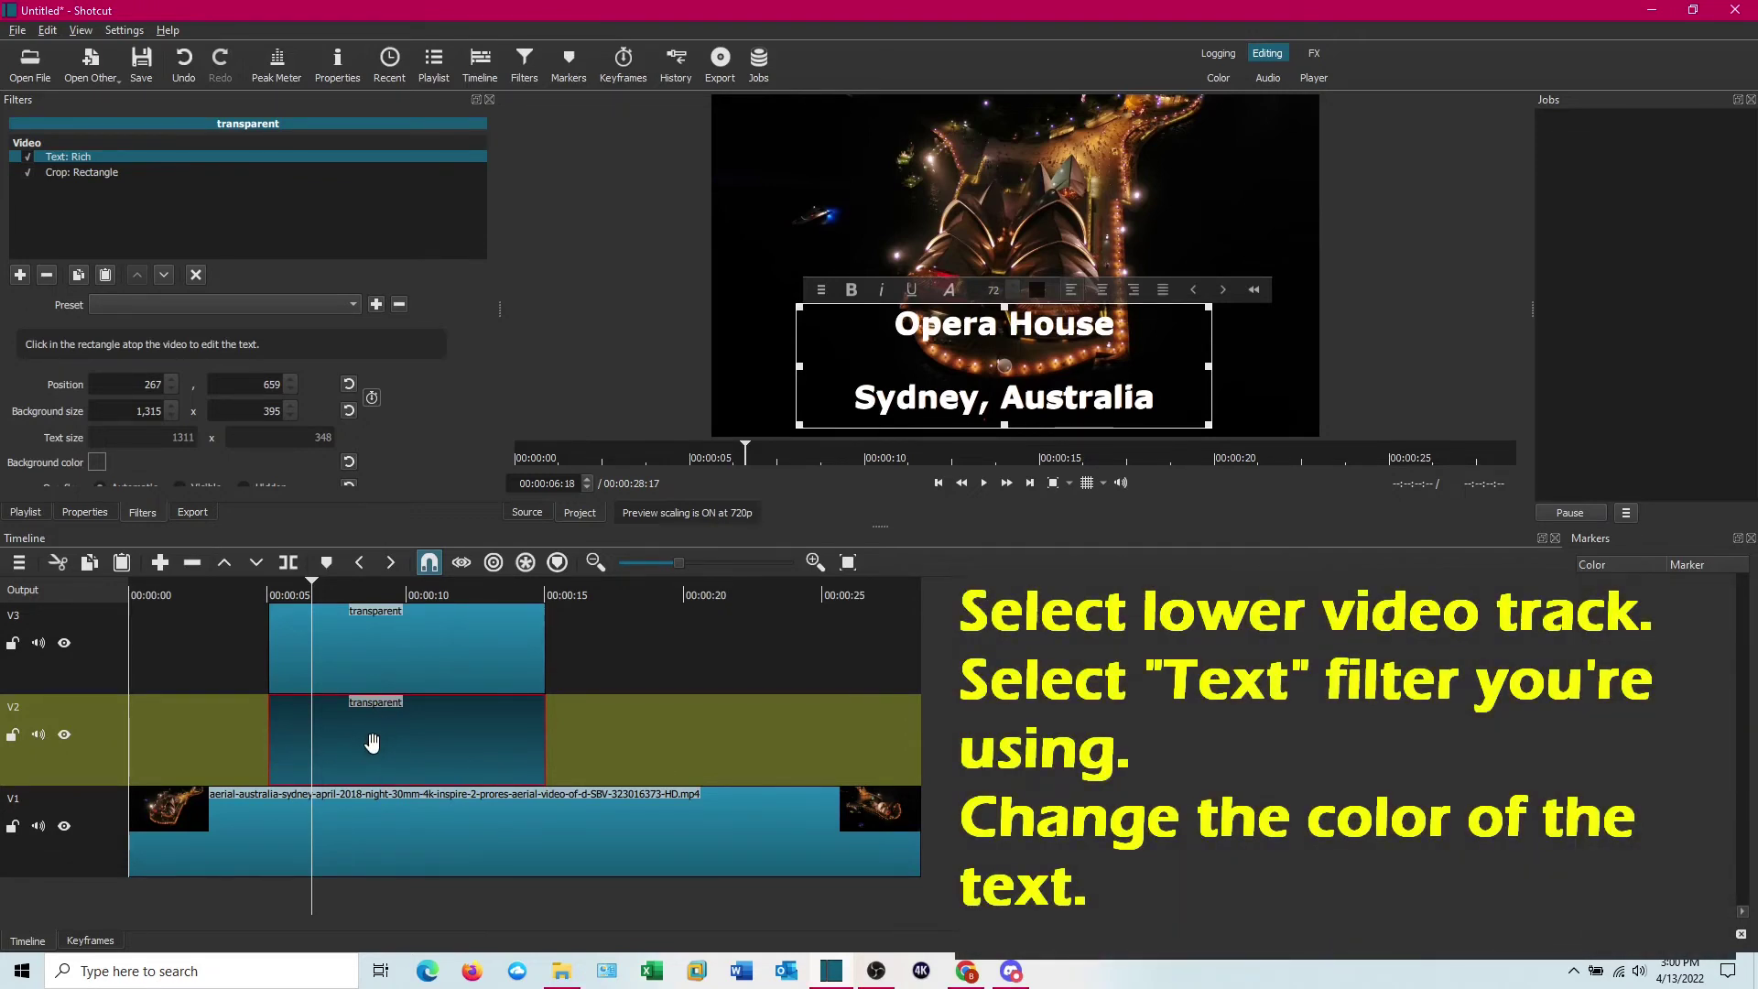
Select all of the 'Opera House / Sydney, Australia' title text and recolour it yellow.
left_click(897, 339)
left_click_drag(897, 339, 1169, 400)
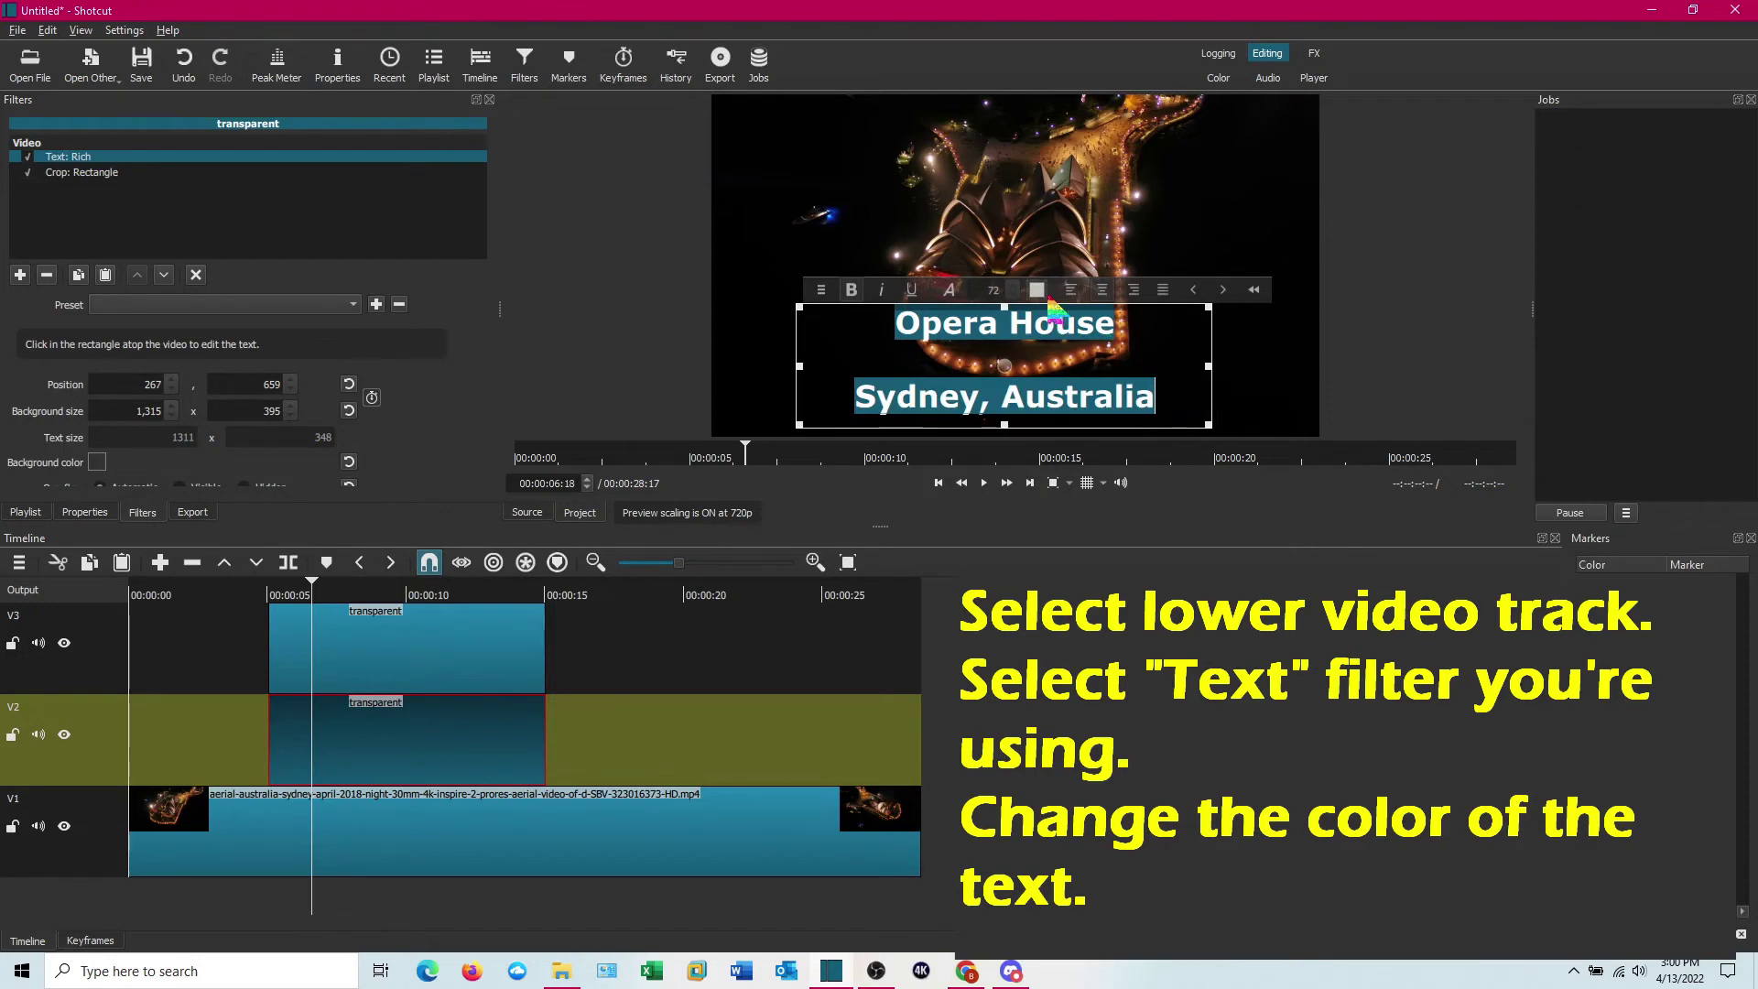
left_click(1037, 290)
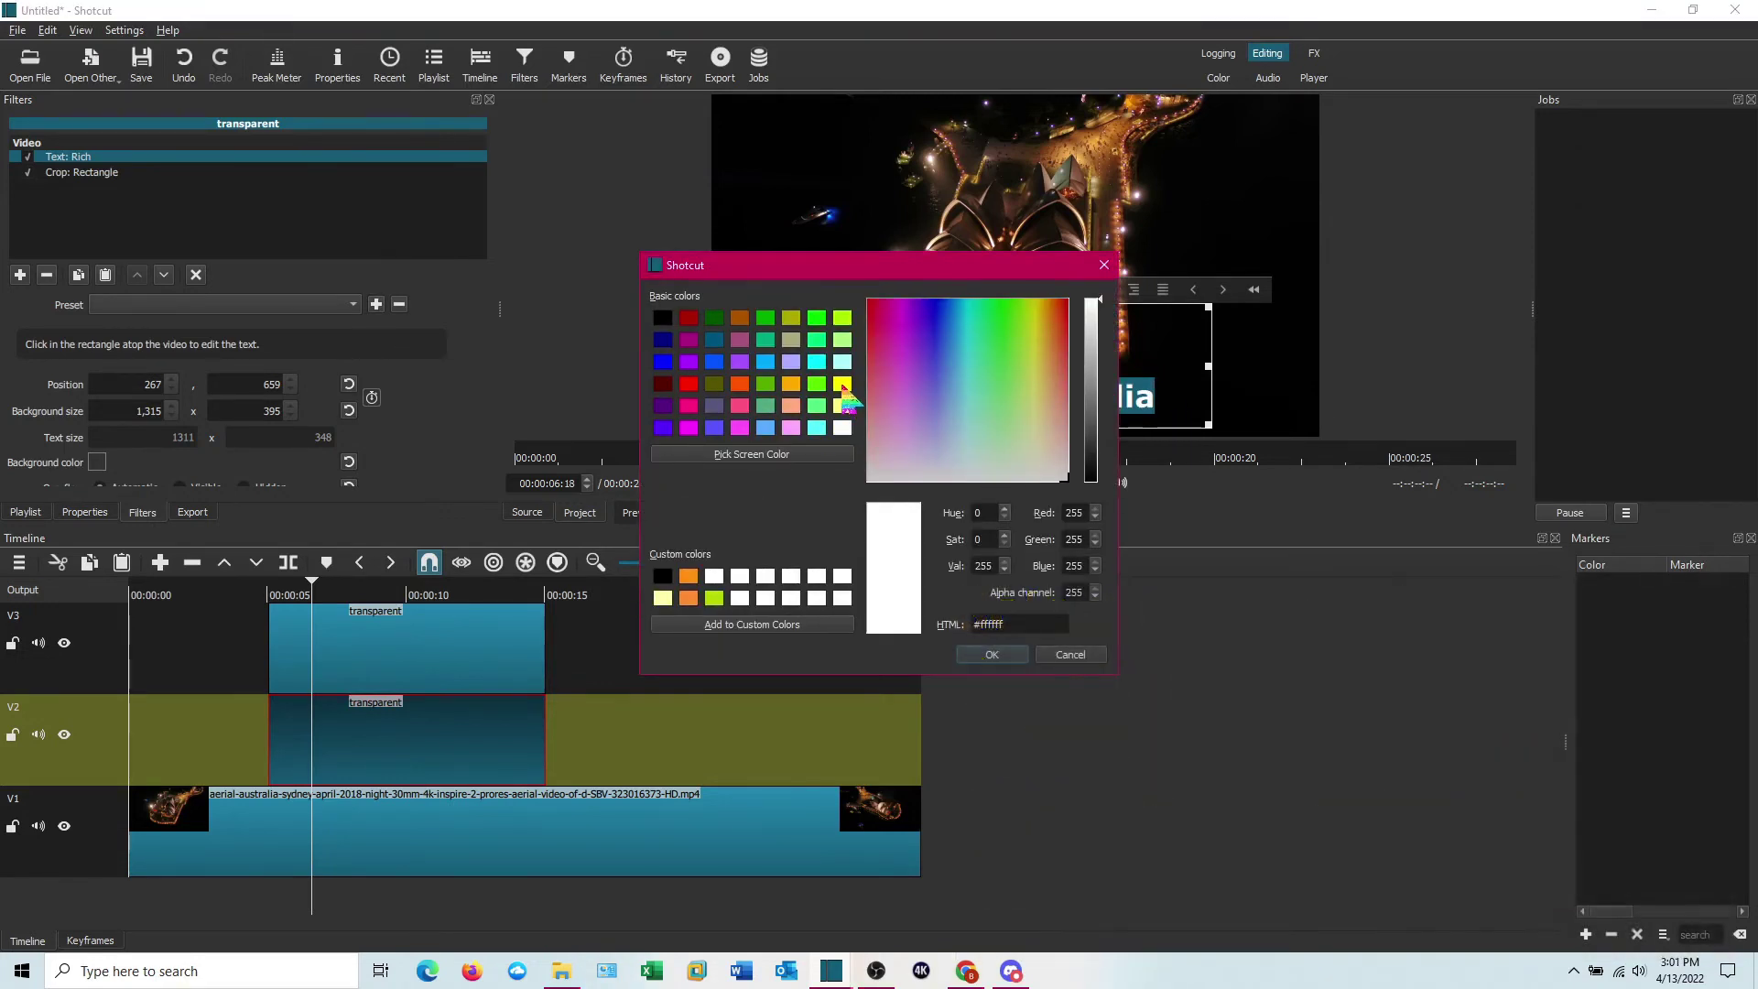
left_click(842, 385)
left_click(989, 655)
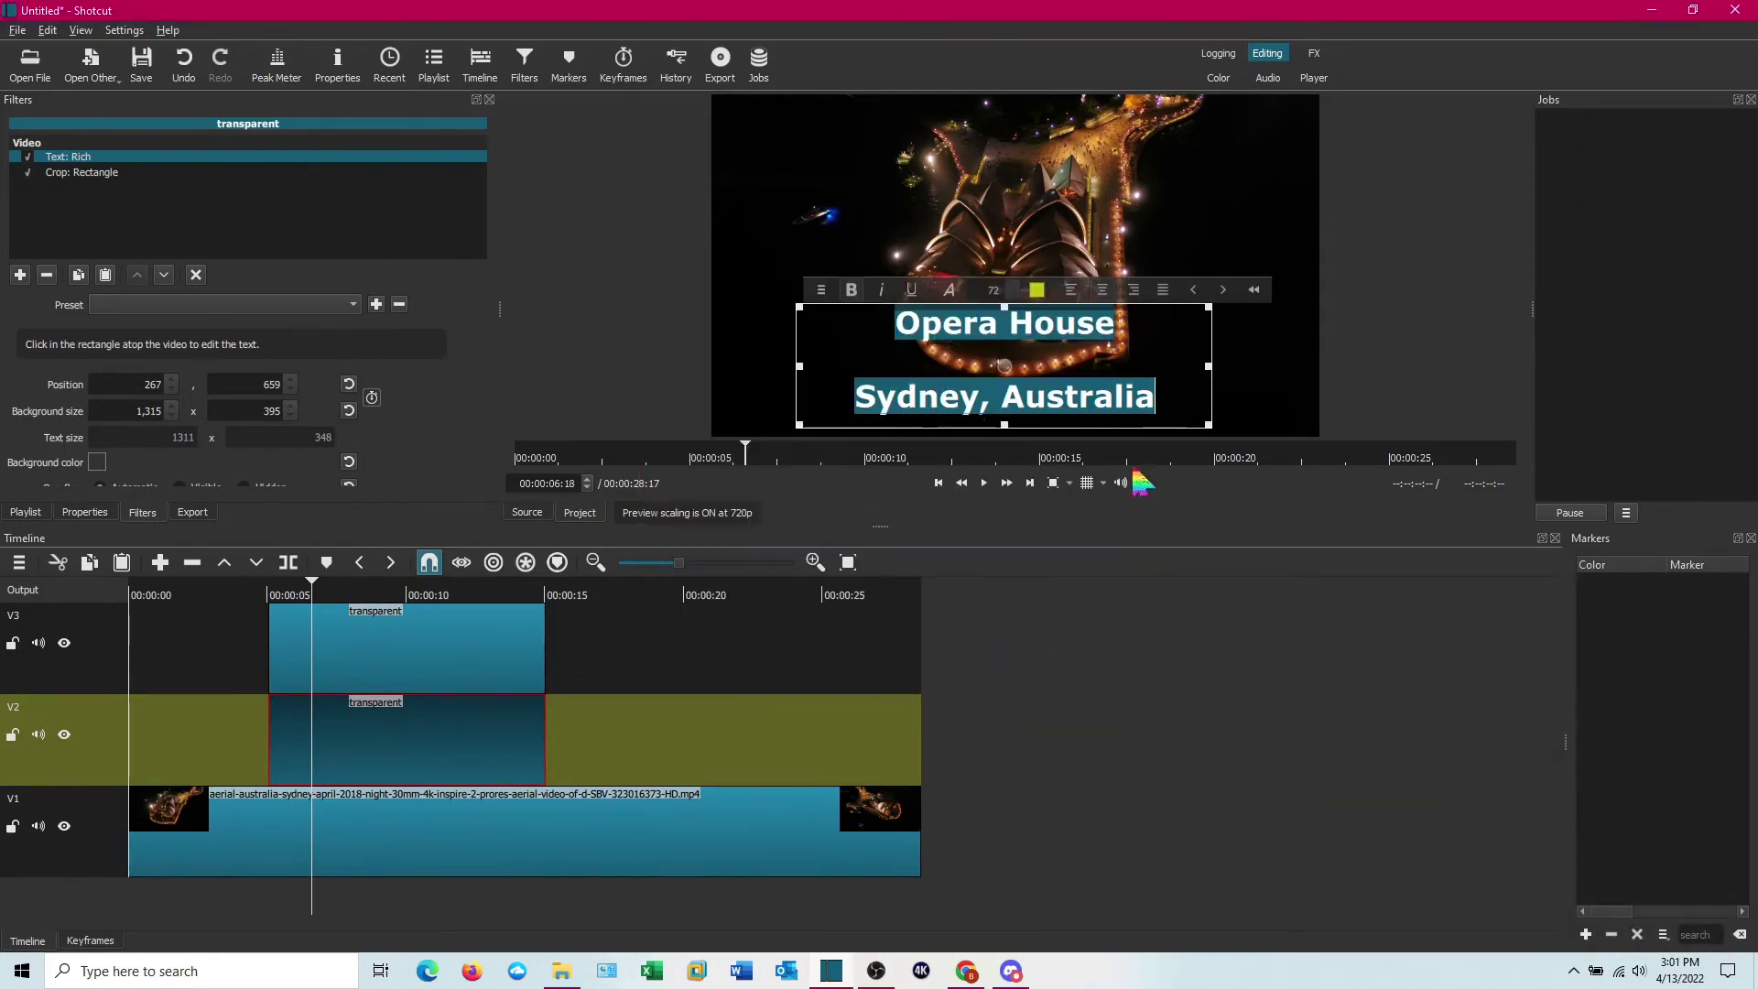
In the Crop: Rectangle keyframes, drag the second Position/Size keyframe to 00:00:05:15.
left_click(95, 177)
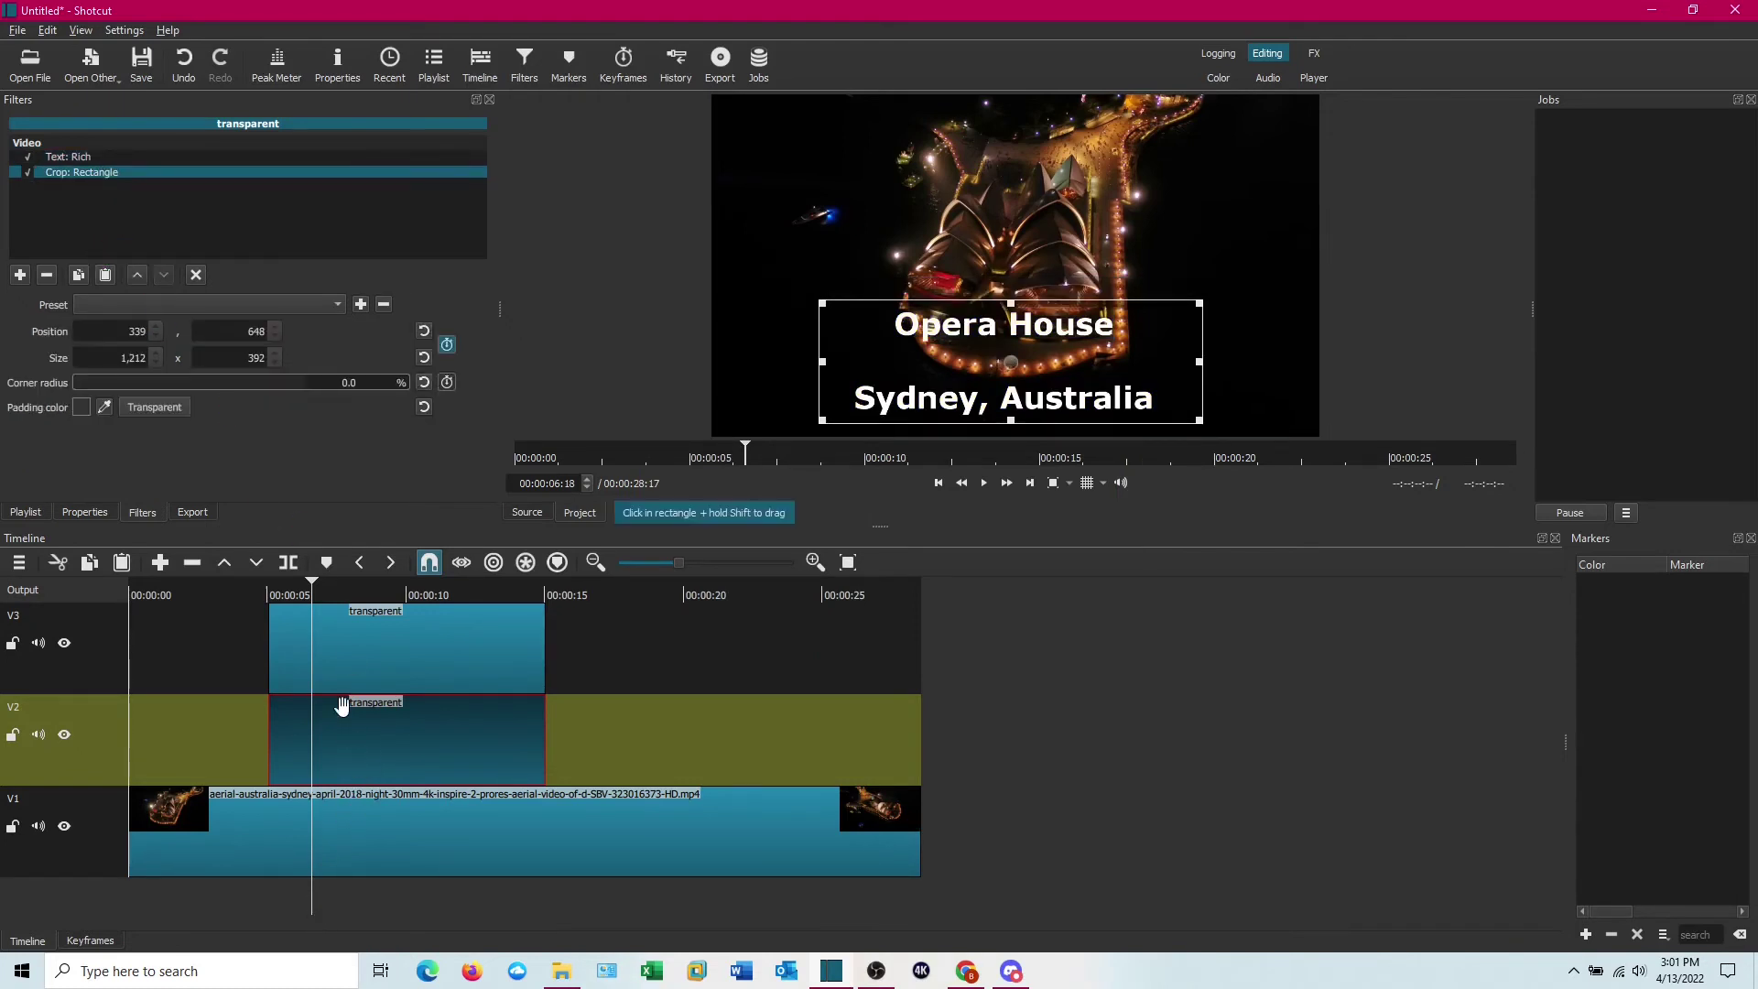
left_click(91, 944)
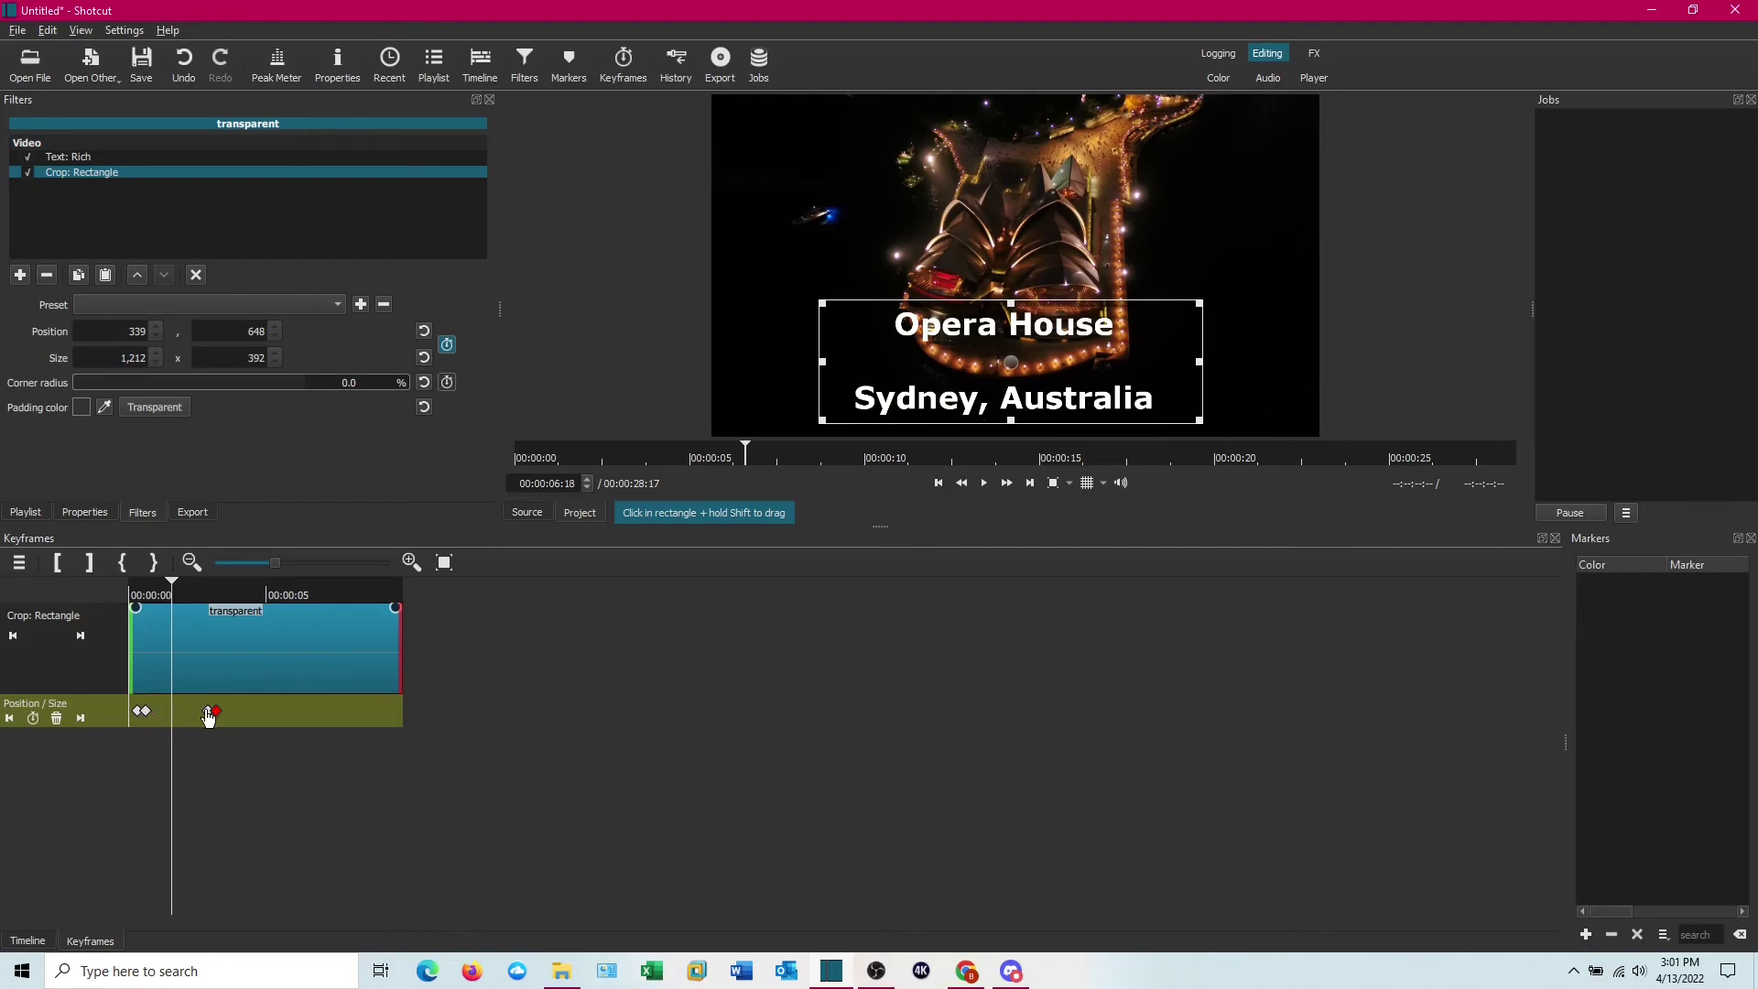
left_click_drag(216, 717, 267, 724)
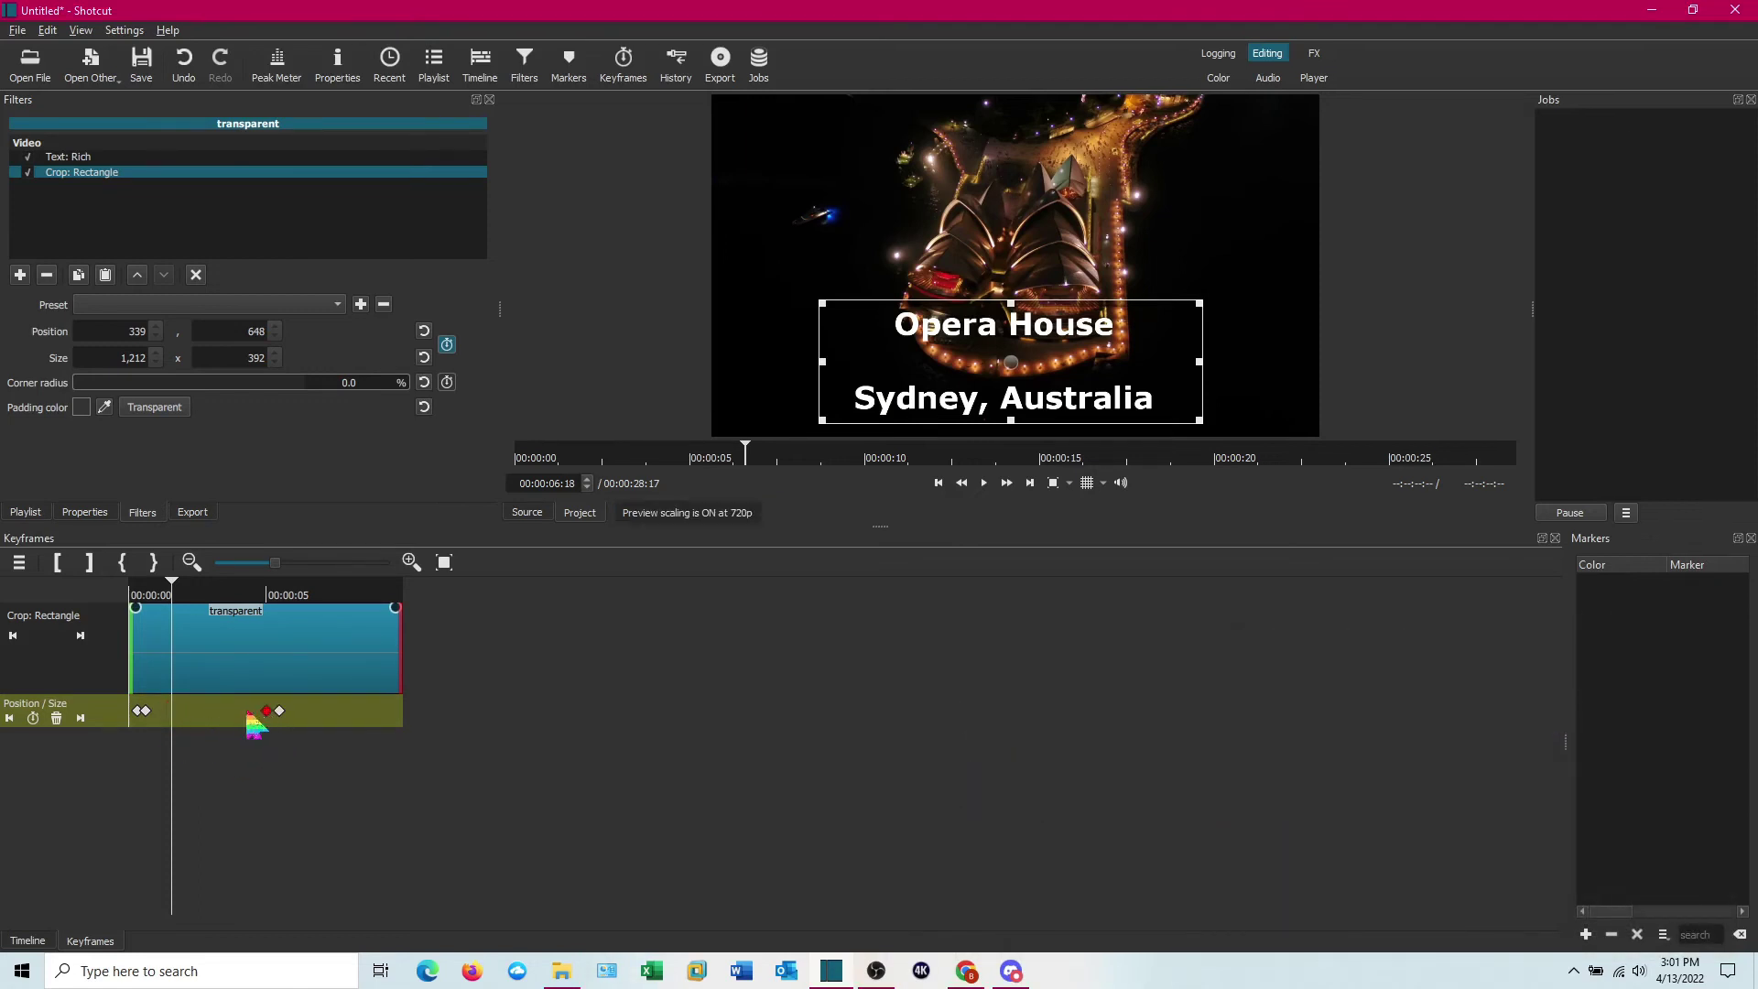
mouse_move(177, 777)
left_mouse_down()
mouse_move(259, 770)
mouse_move(189, 768)
left_mouse_up()
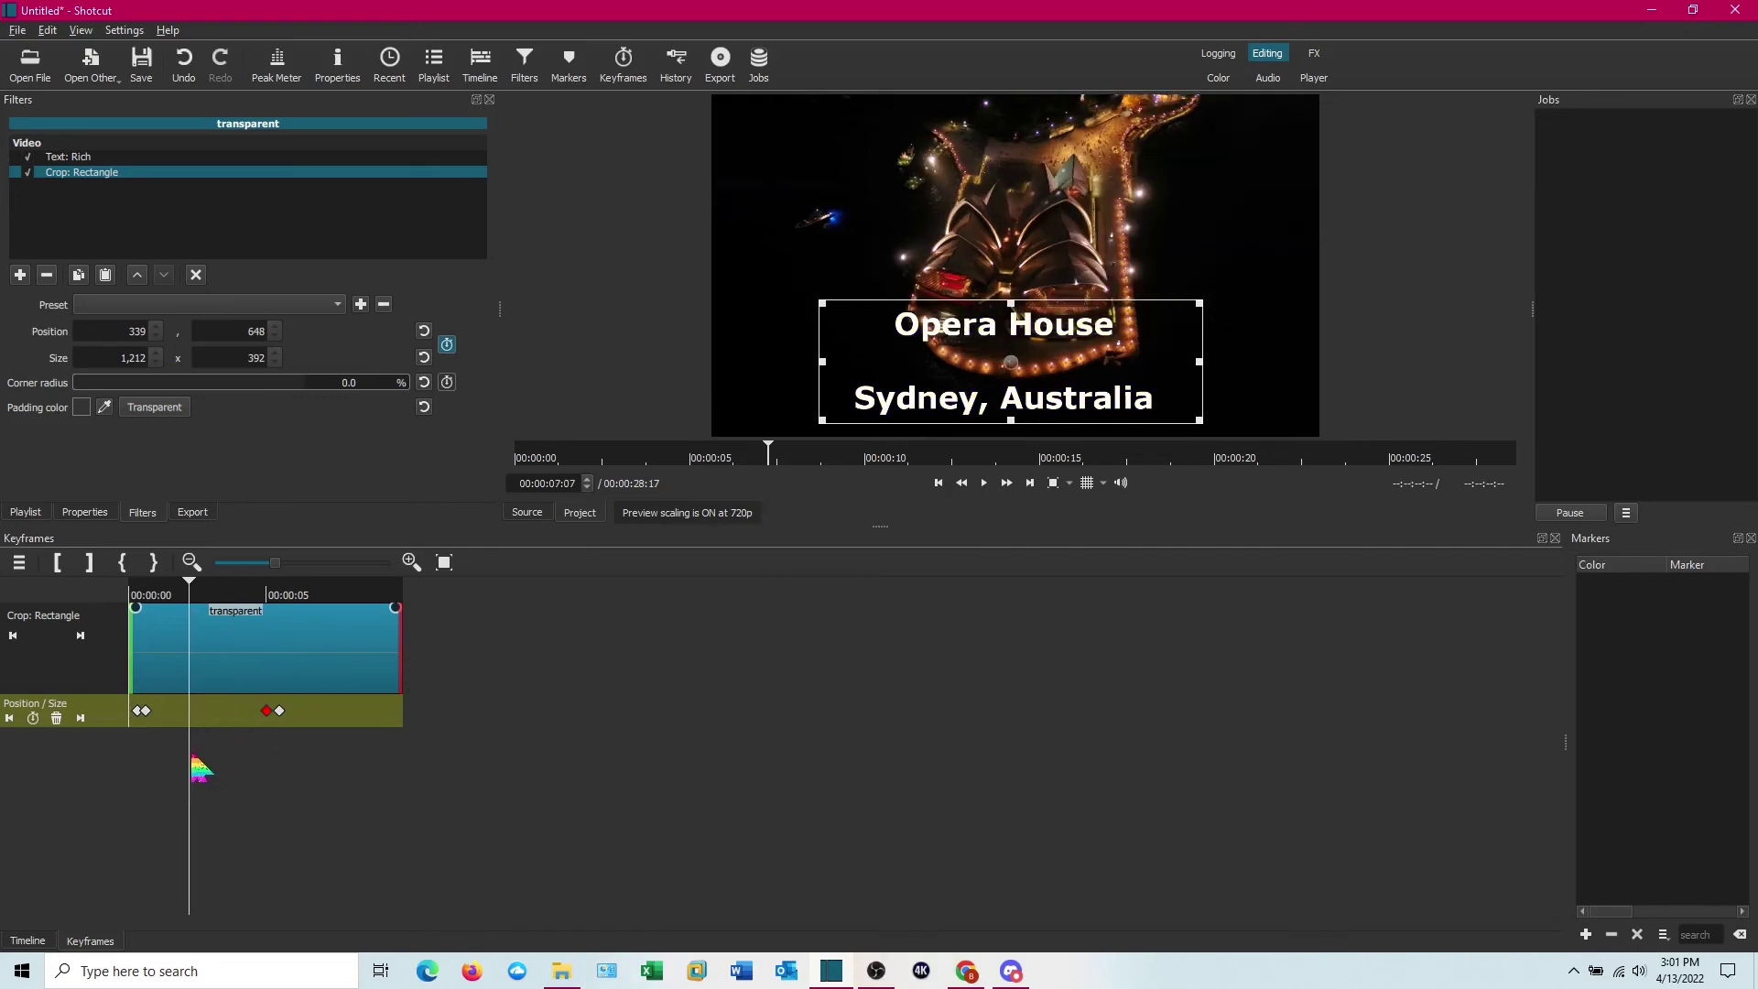
Back on the multi-track timeline, play from 4:08 to check the reveal, then scrub to about 8 seconds.
left_click(27, 943)
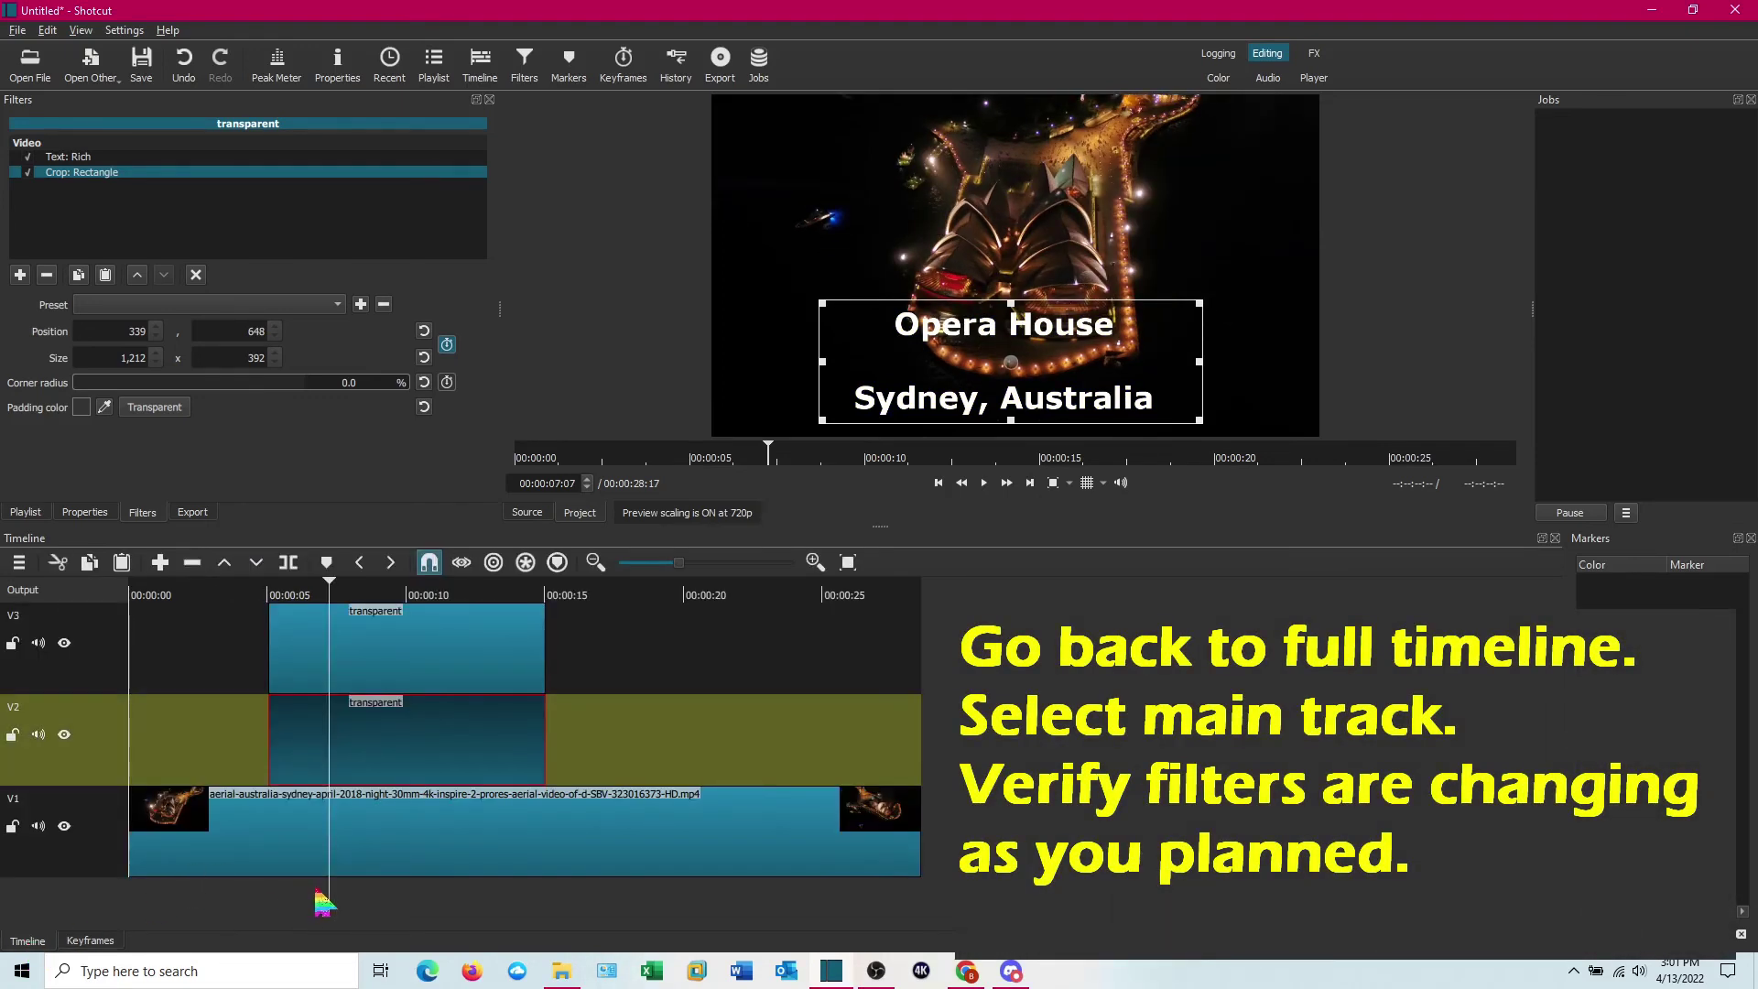
left_click_drag(329, 911, 247, 910)
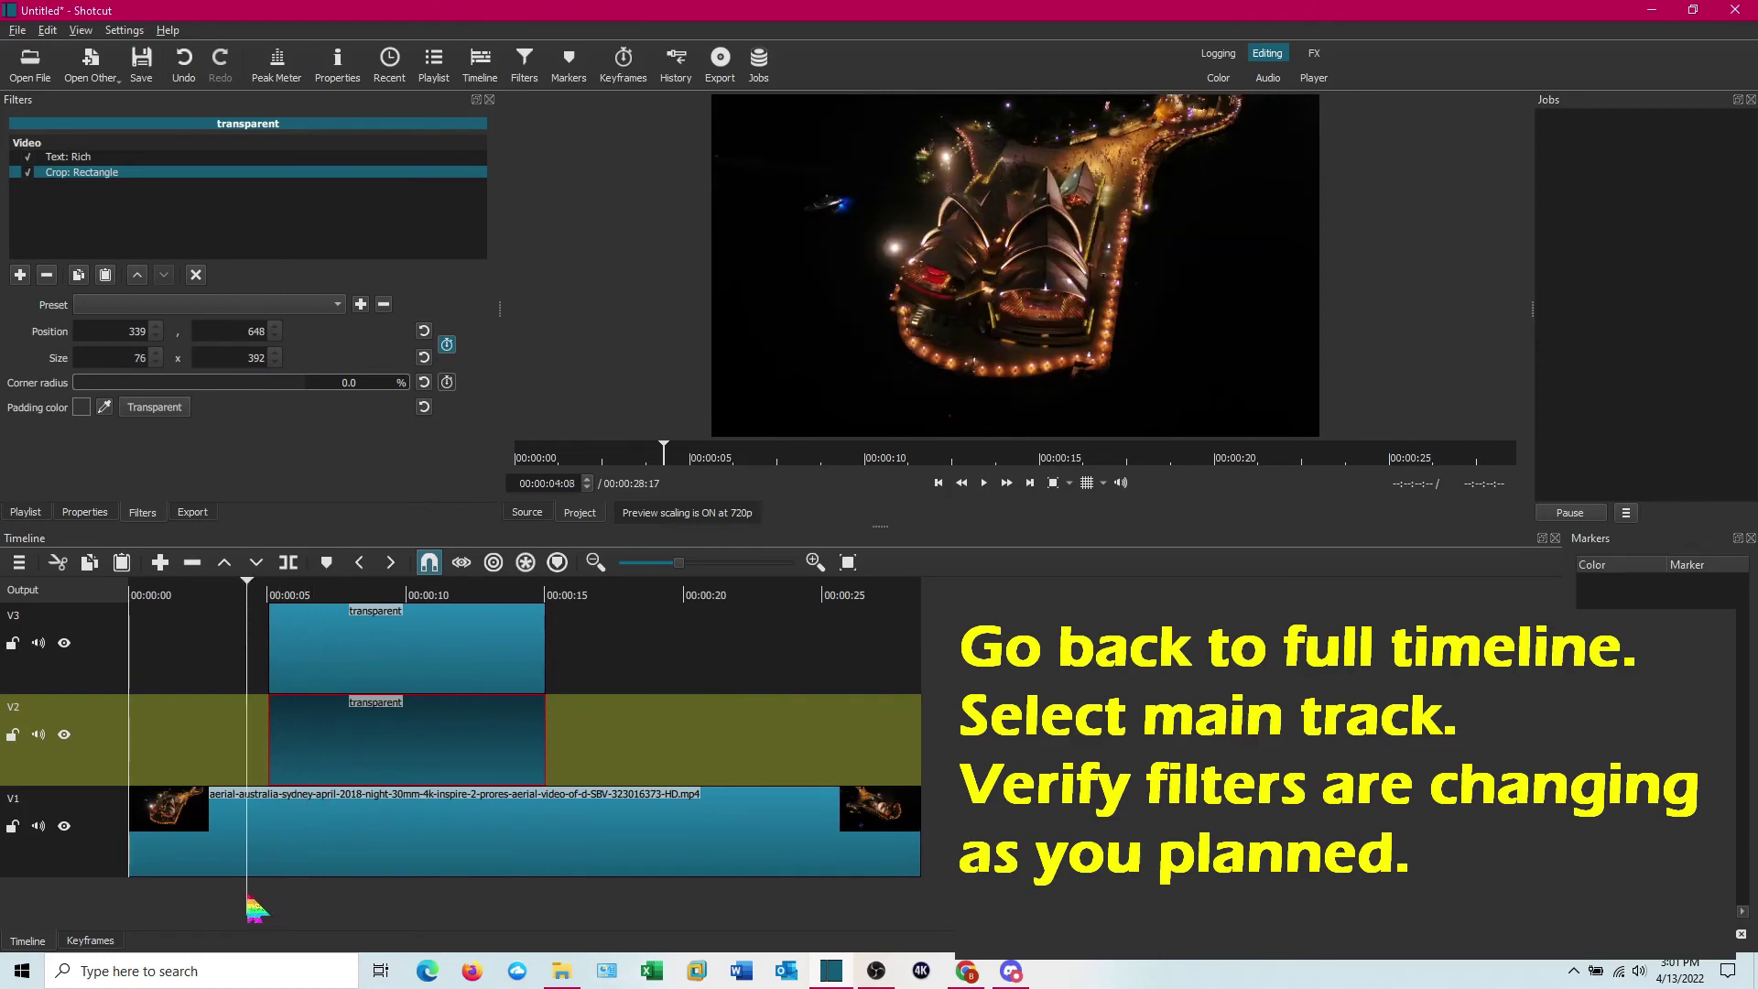
left_click(101, 860)
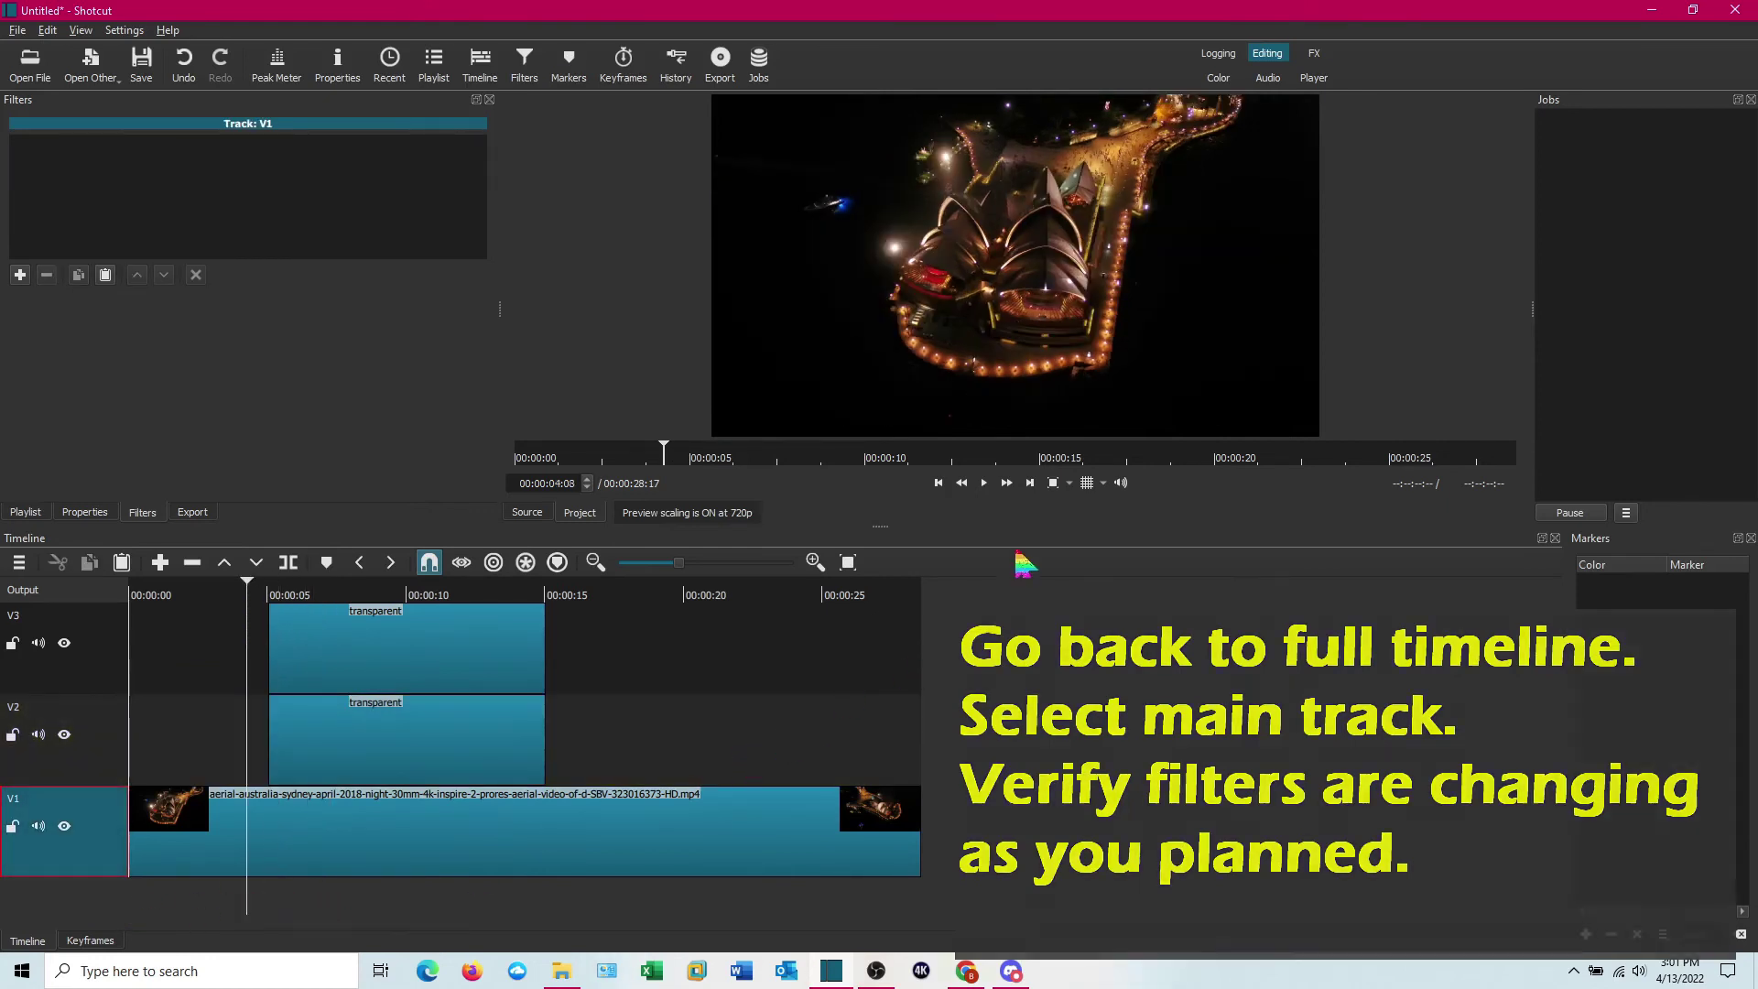
left_click(986, 486)
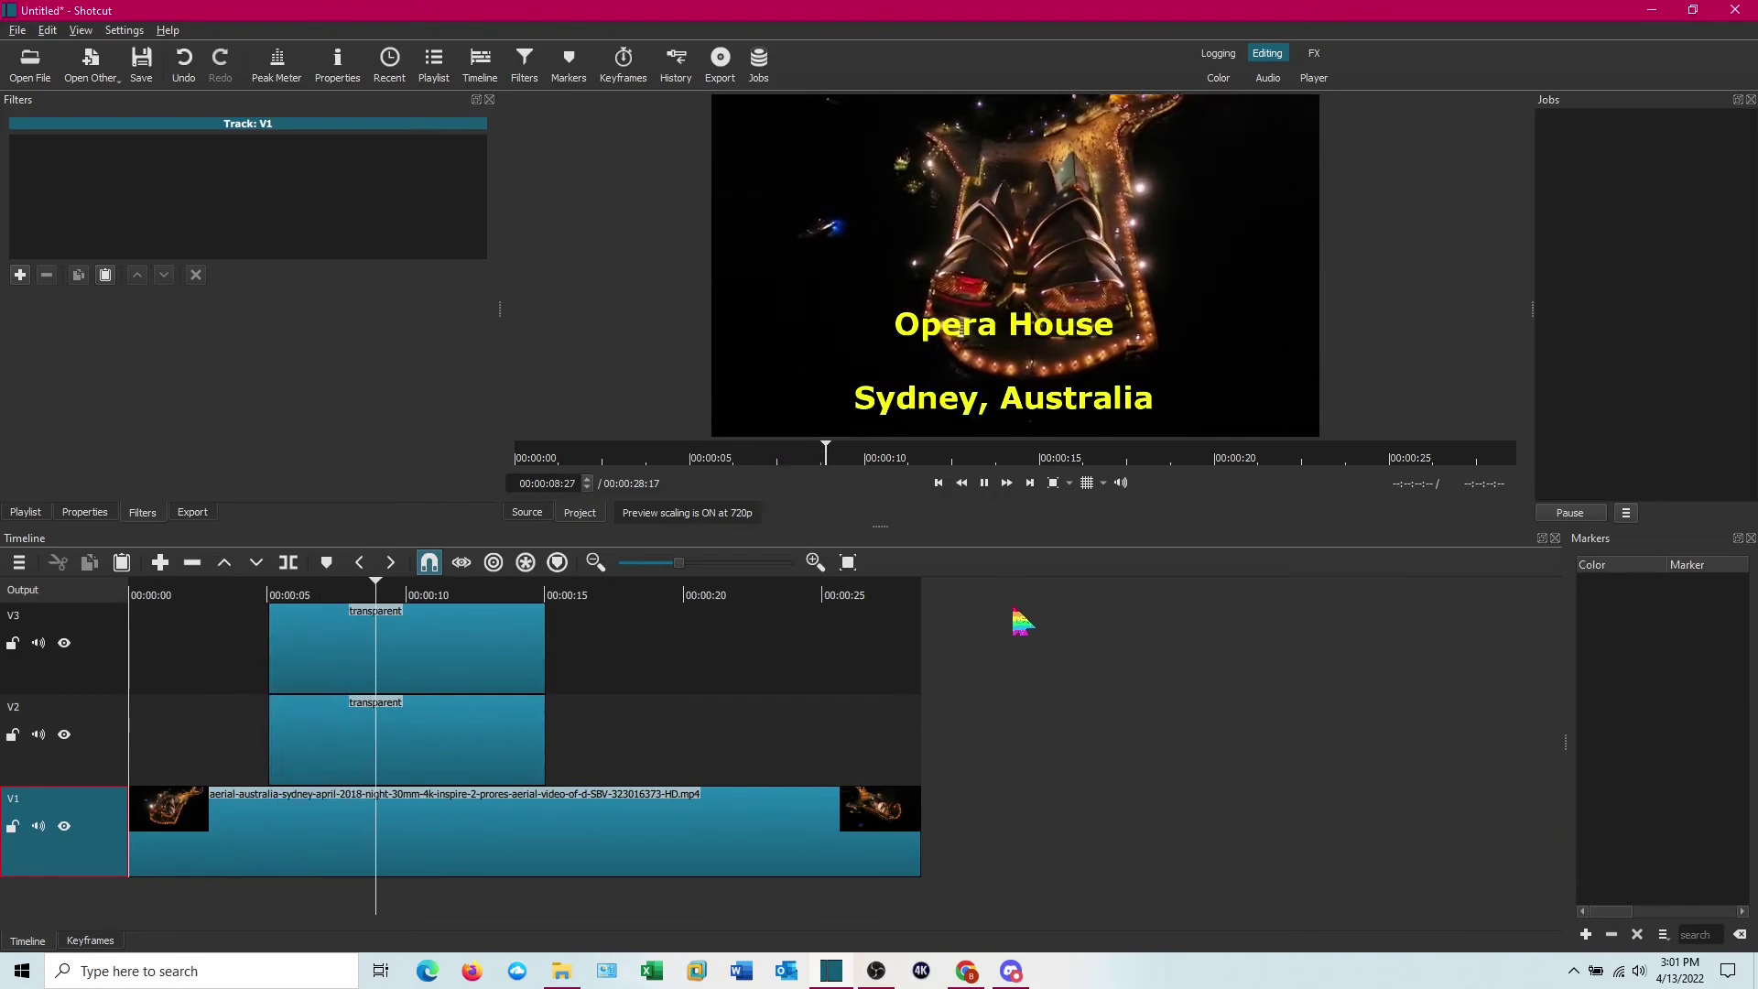
left_click(986, 483)
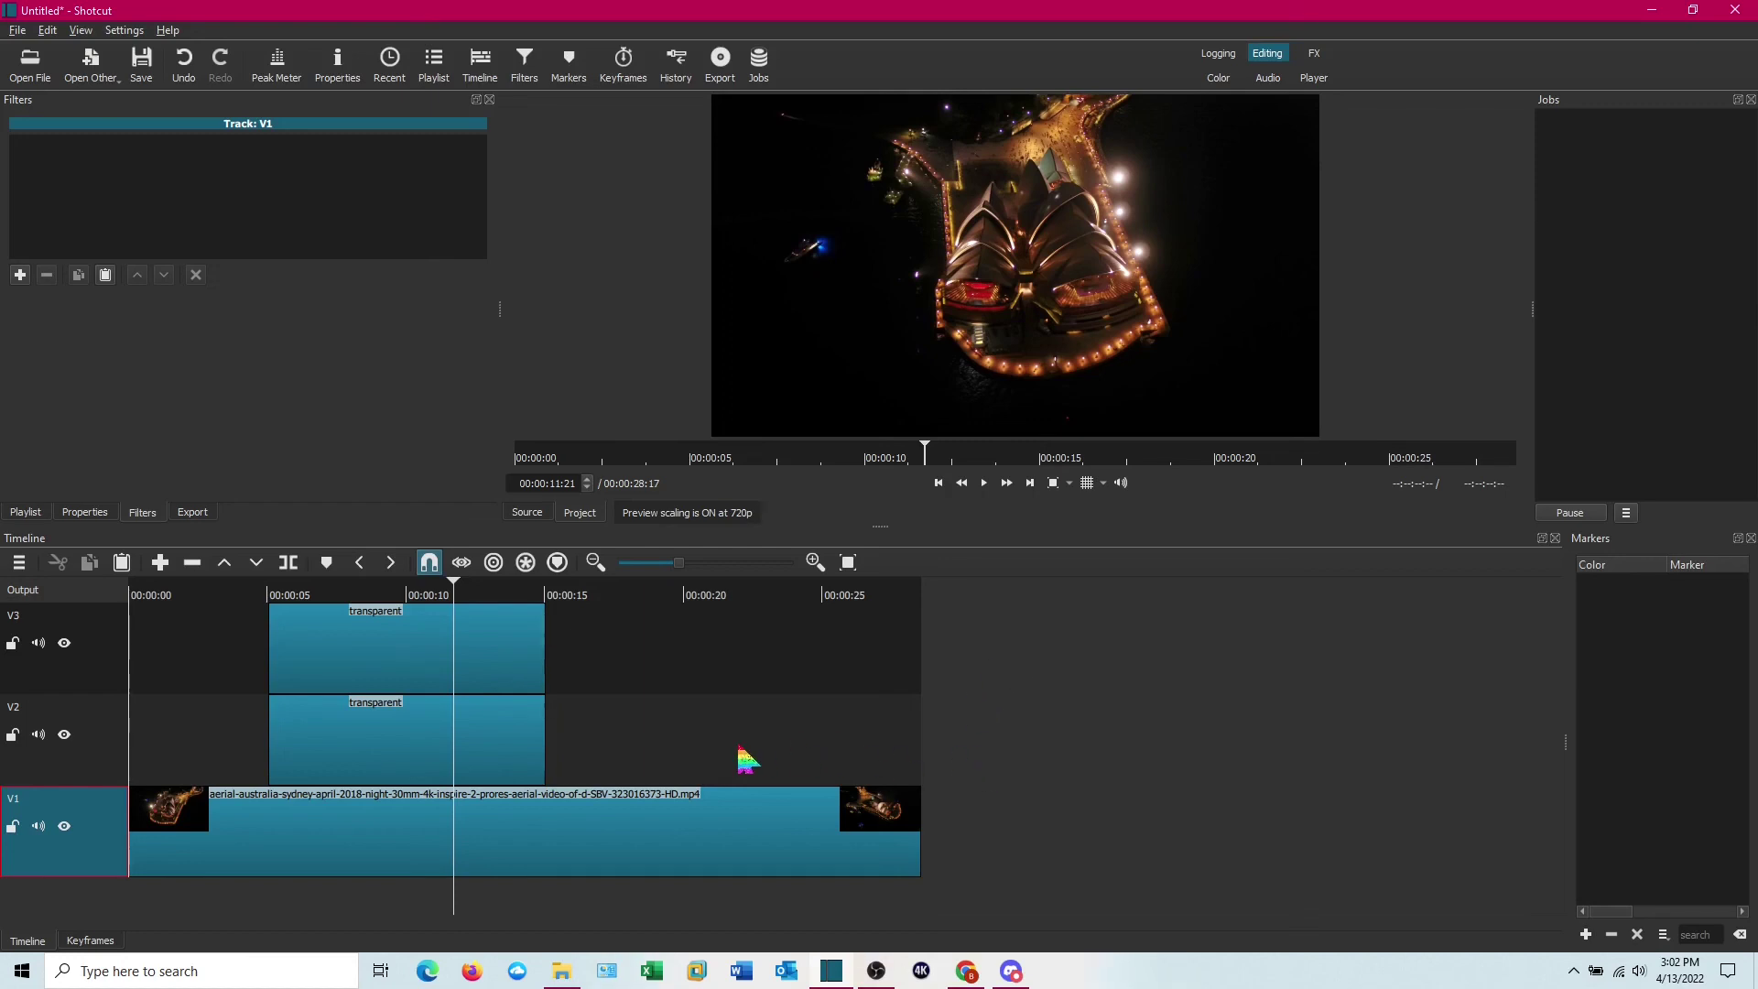
left_click_drag(455, 907, 338, 907)
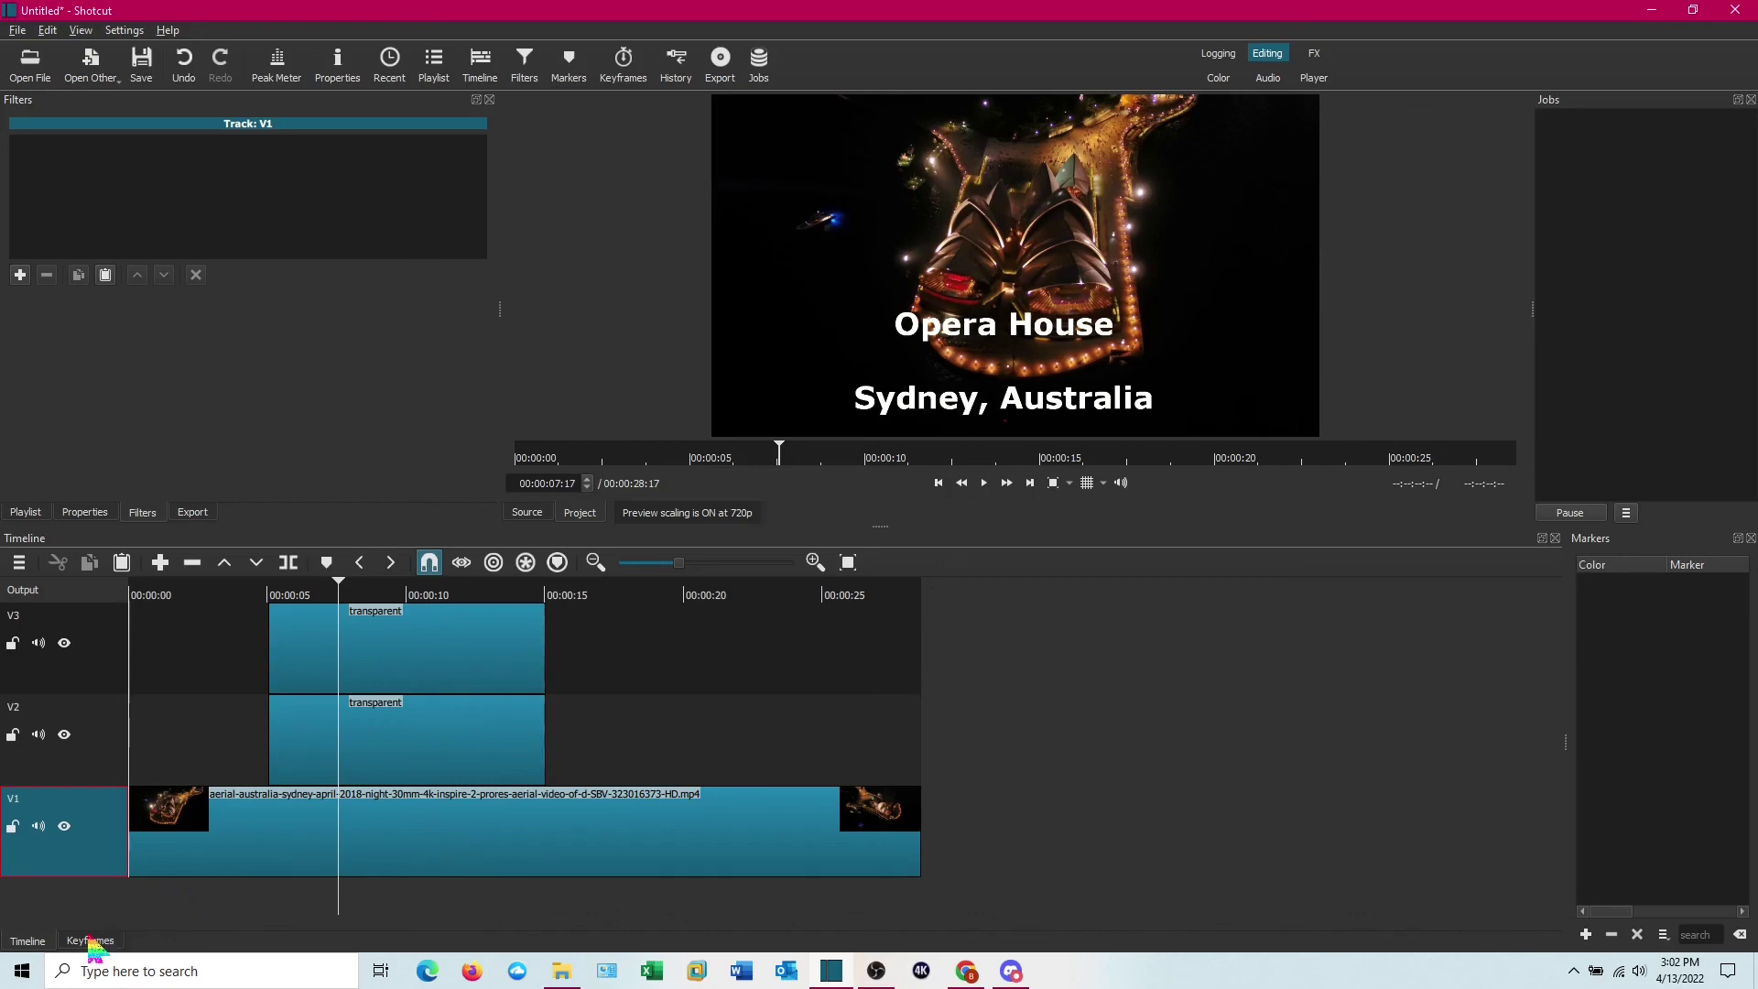
Show the Text: Rich filter keyframes for the V2 clip with the yellow title.
left_click(302, 743)
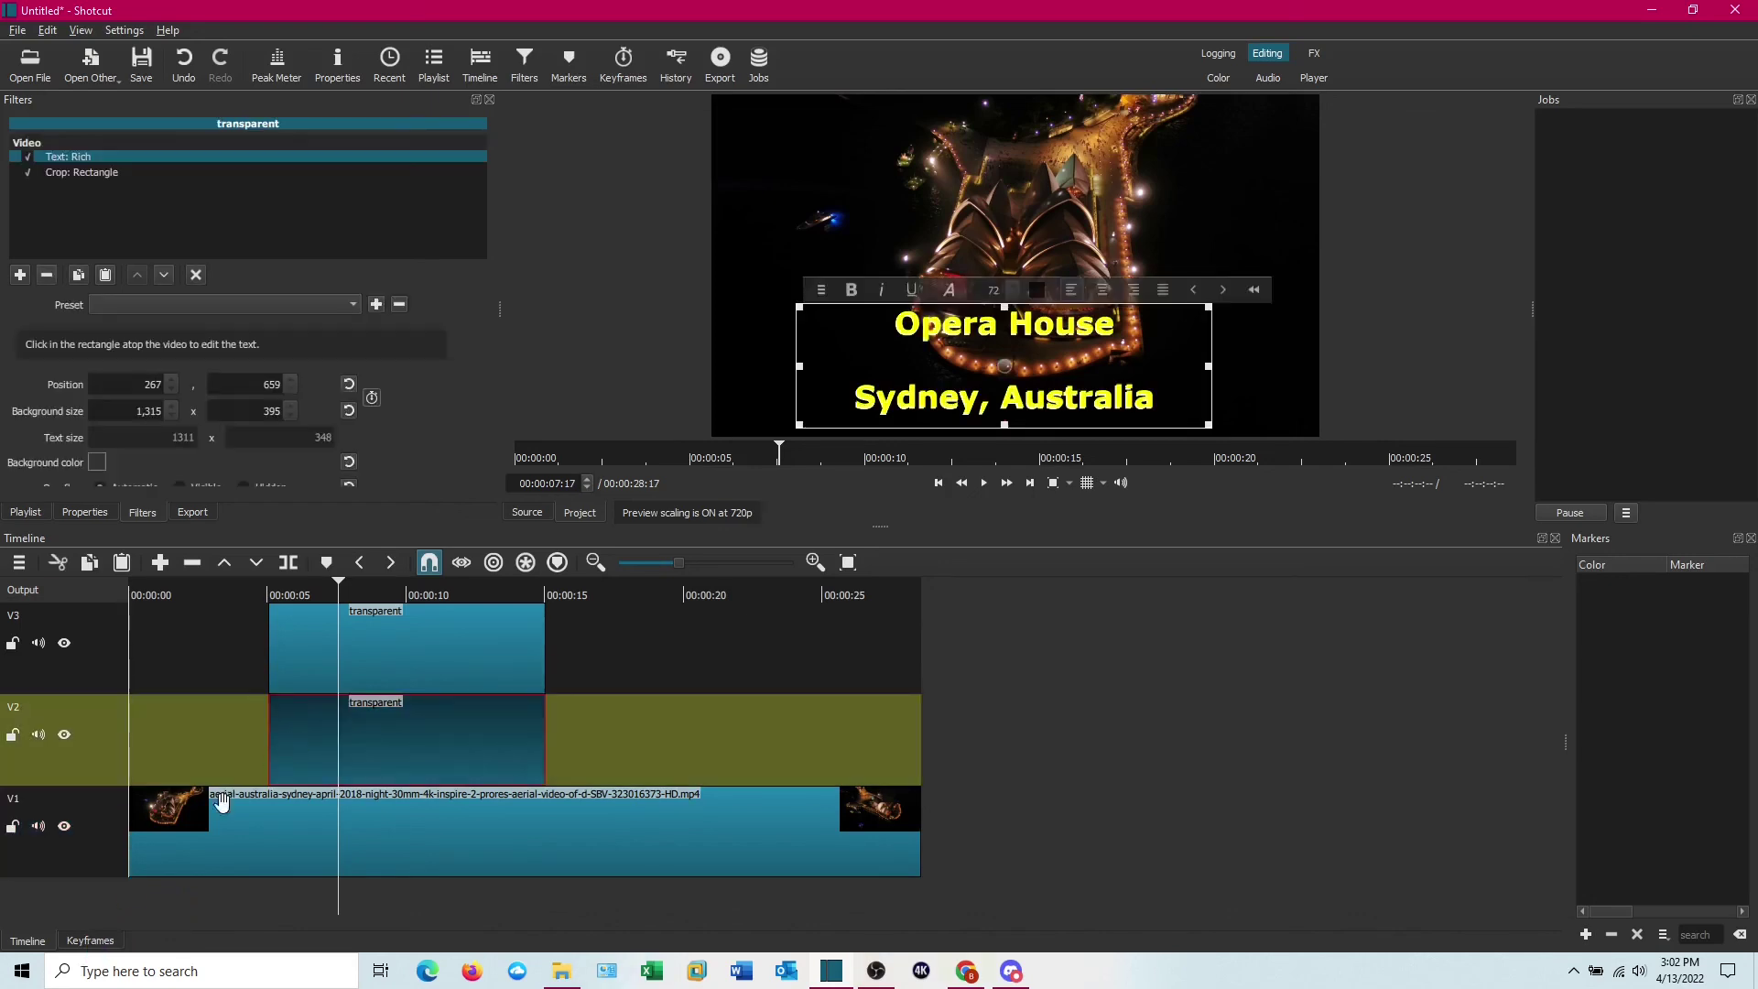
left_click(92, 943)
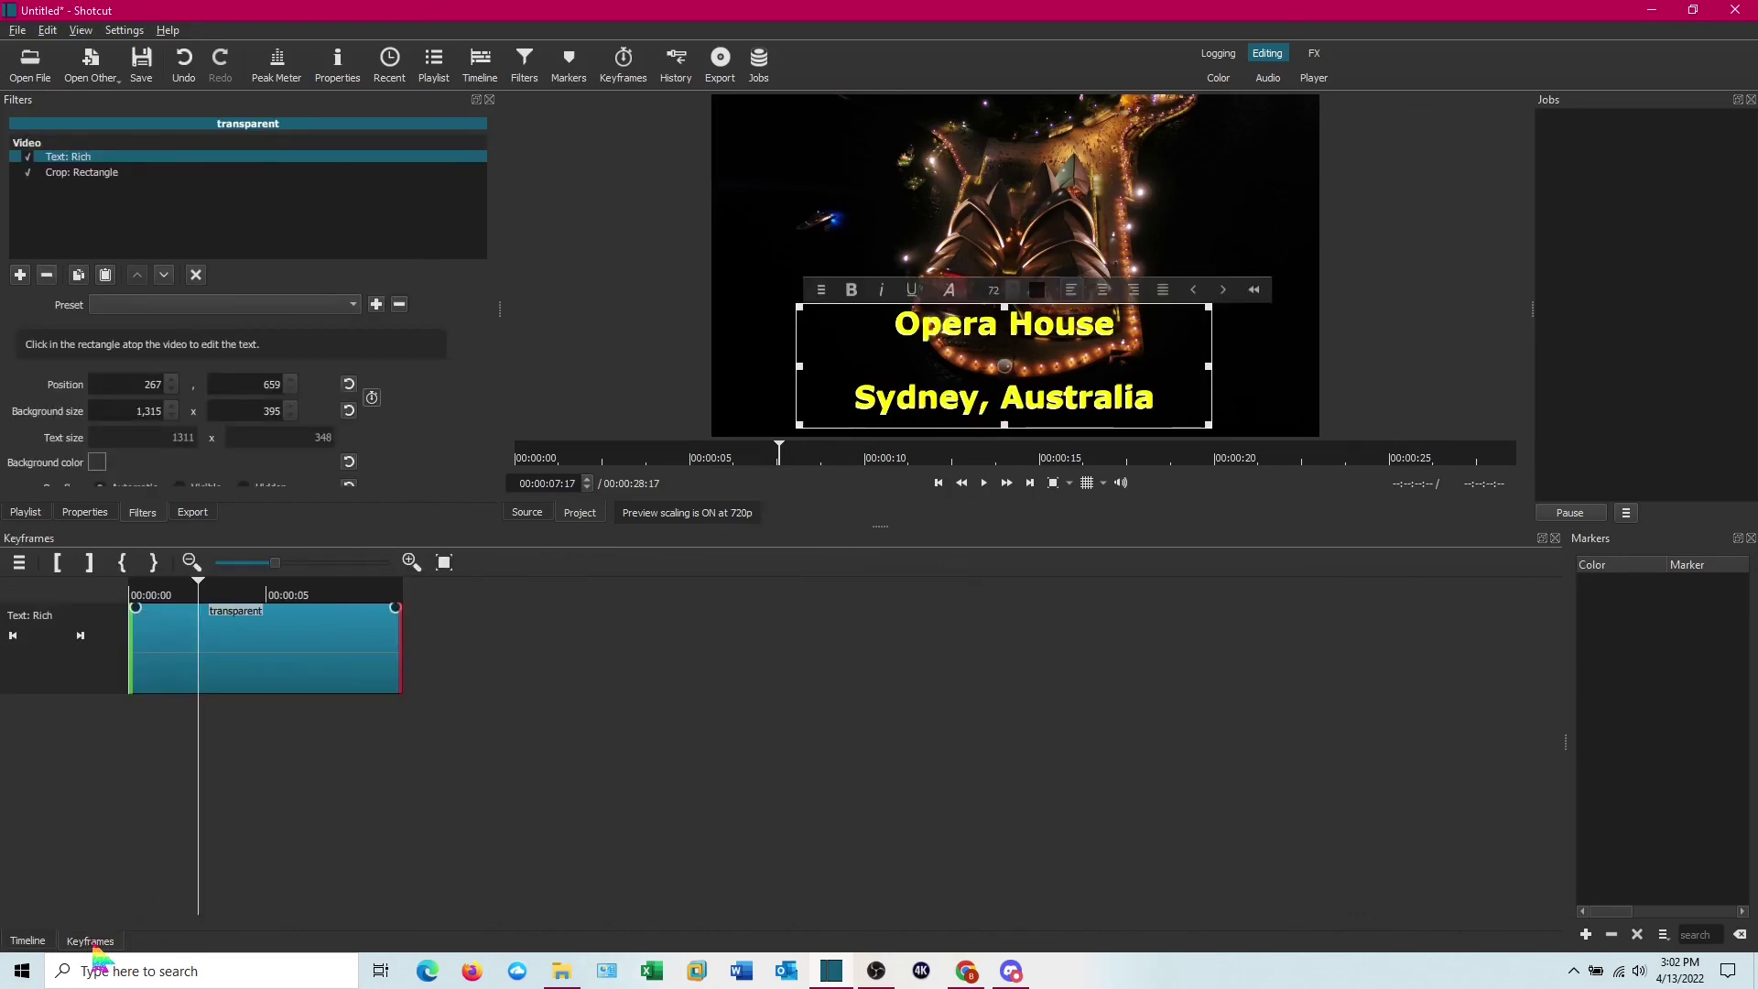